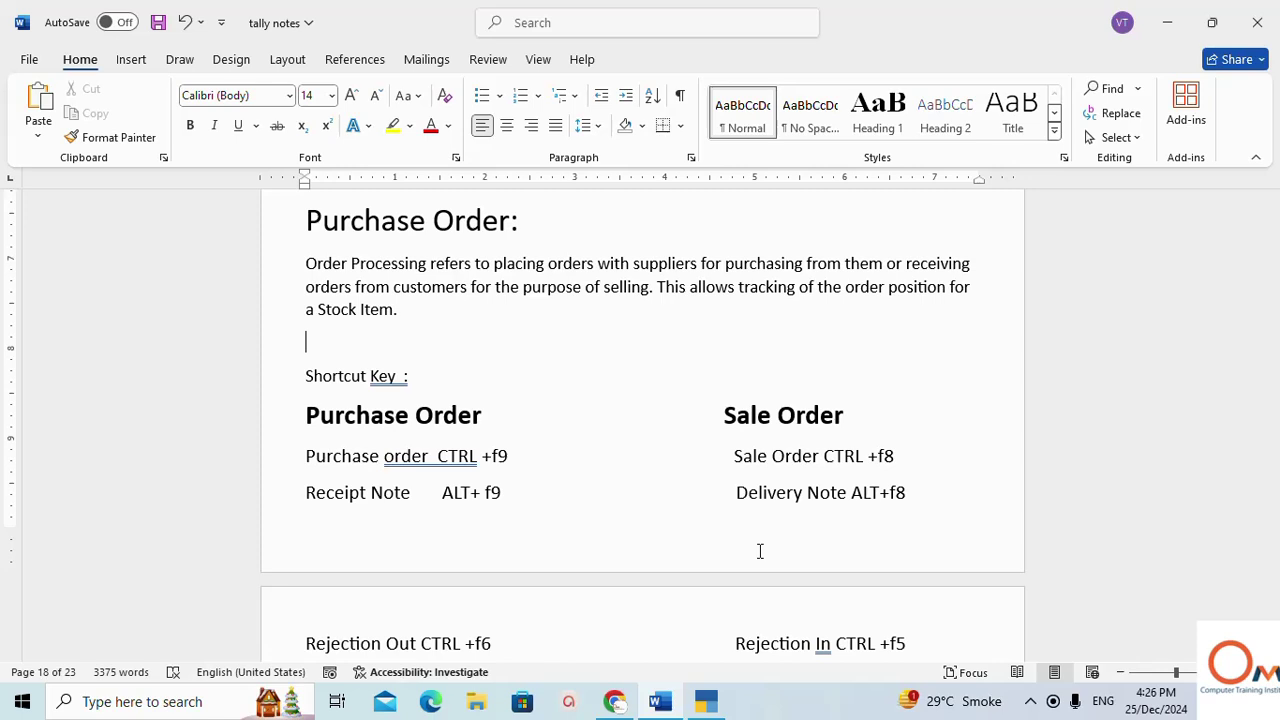
- Review the purchase and sale order shortcut keys and the purchase order exercise in the tally notes document
scroll(760, 549, "up", 1)
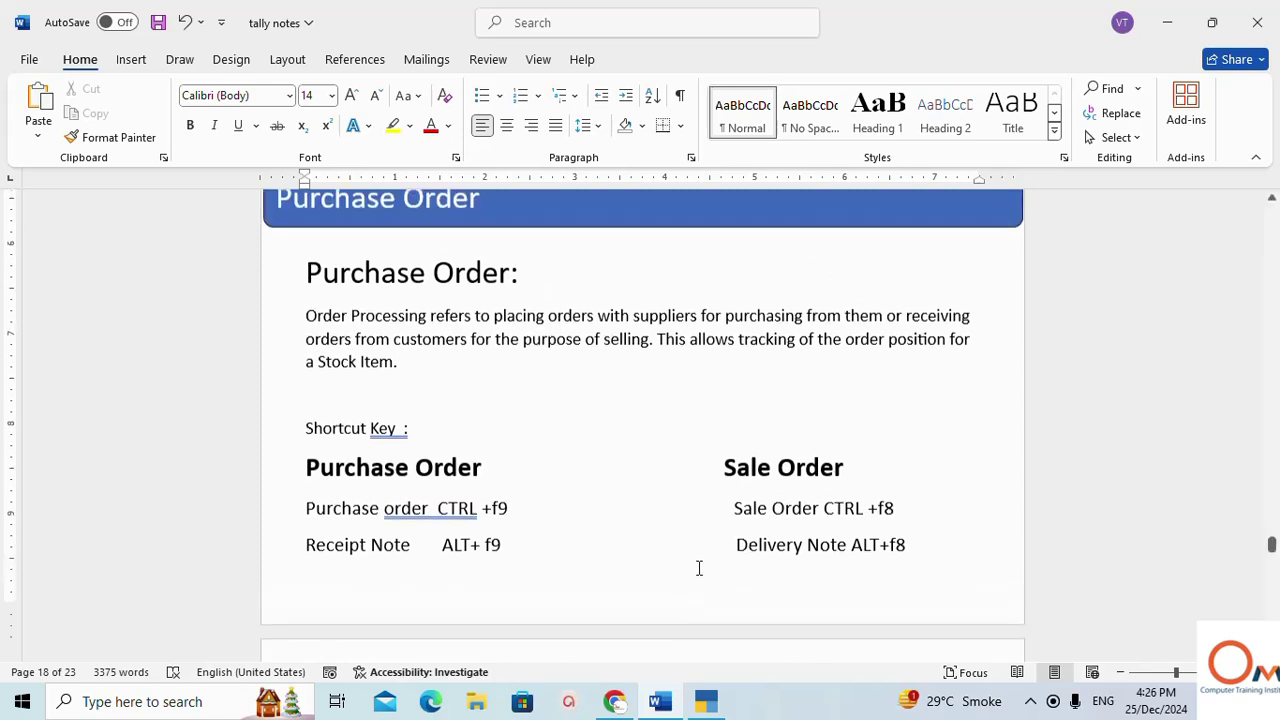
scroll(600, 460, "down", 1)
scroll(600, 460, "down", 2)
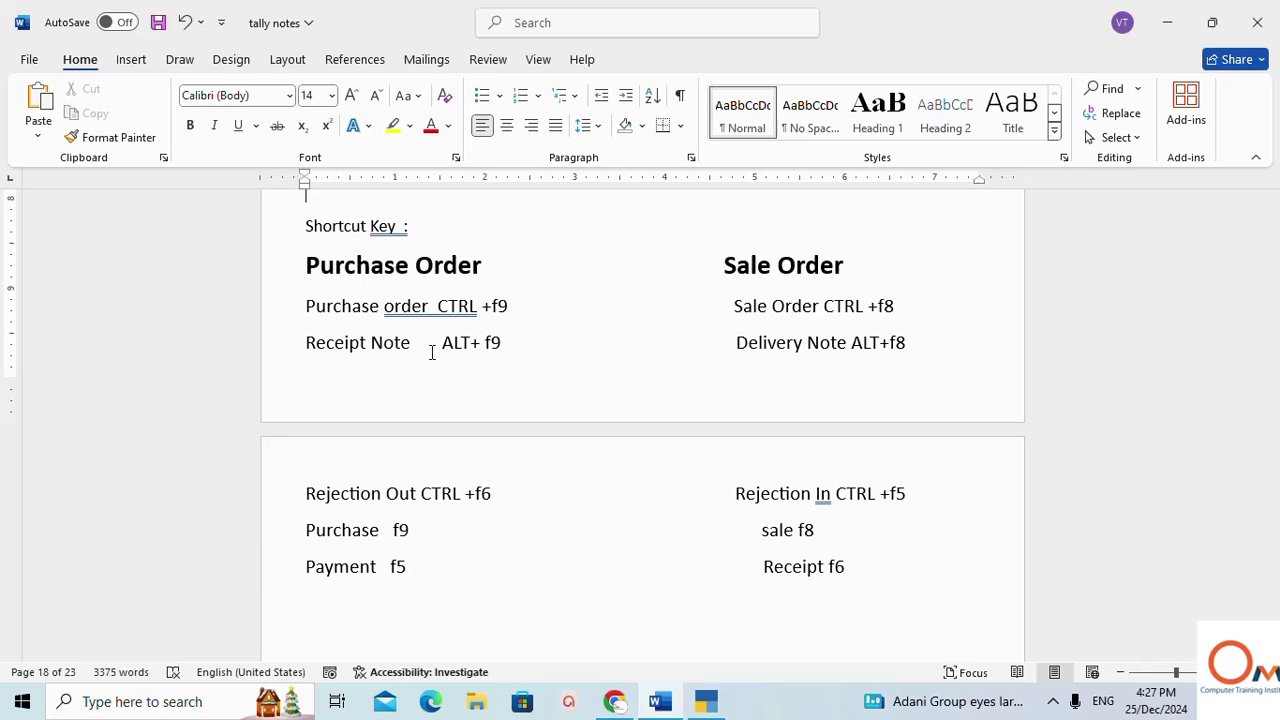
scroll(448, 381, "up", 1)
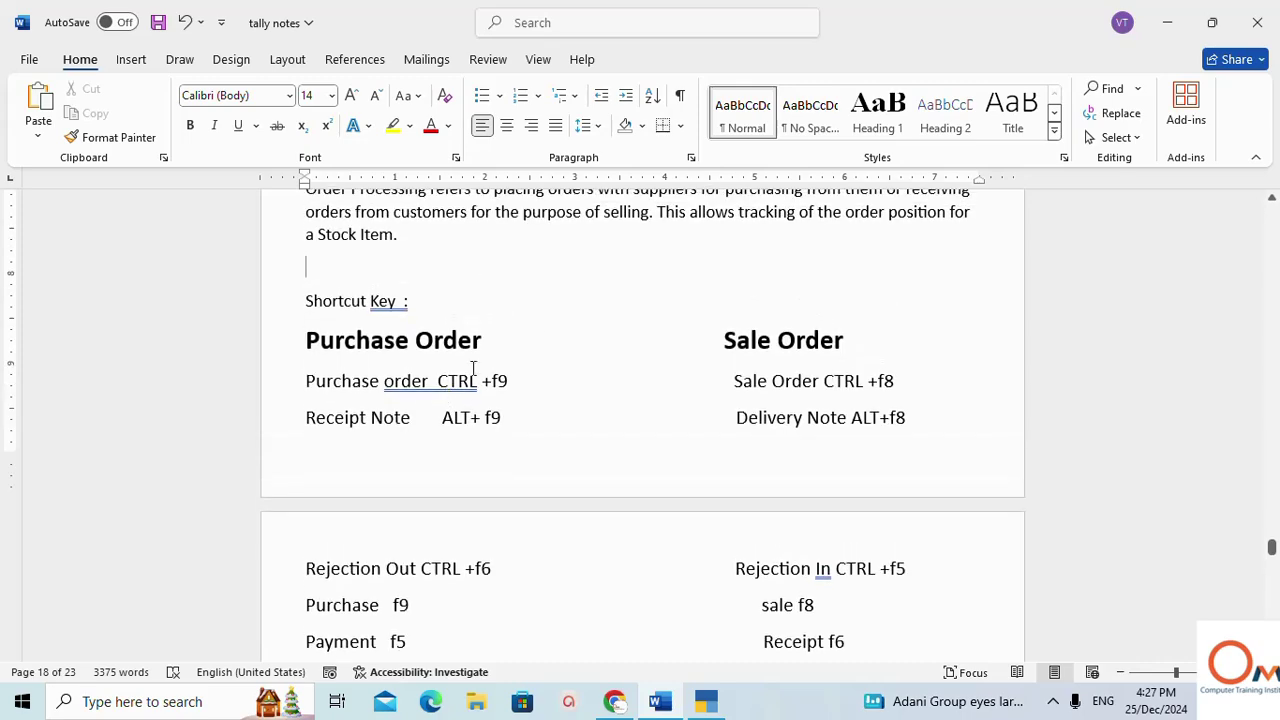
scroll(654, 320, "up", 2)
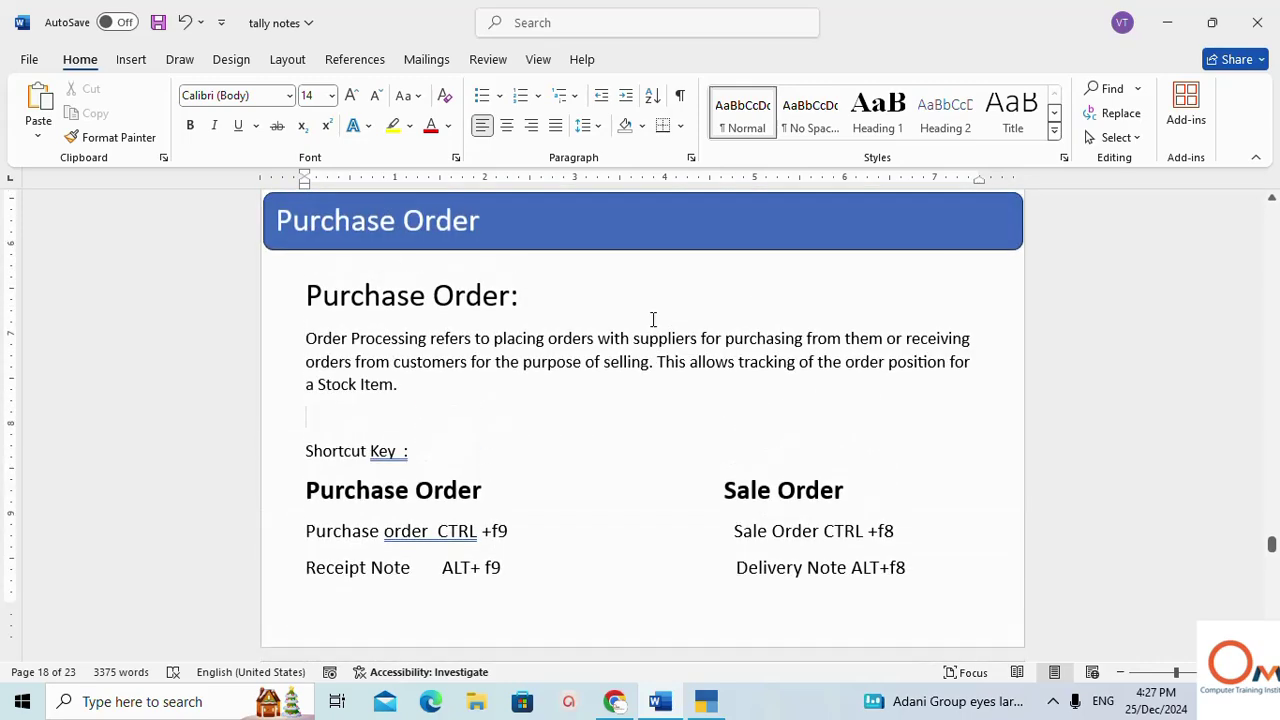
scroll(623, 391, "down", 10)
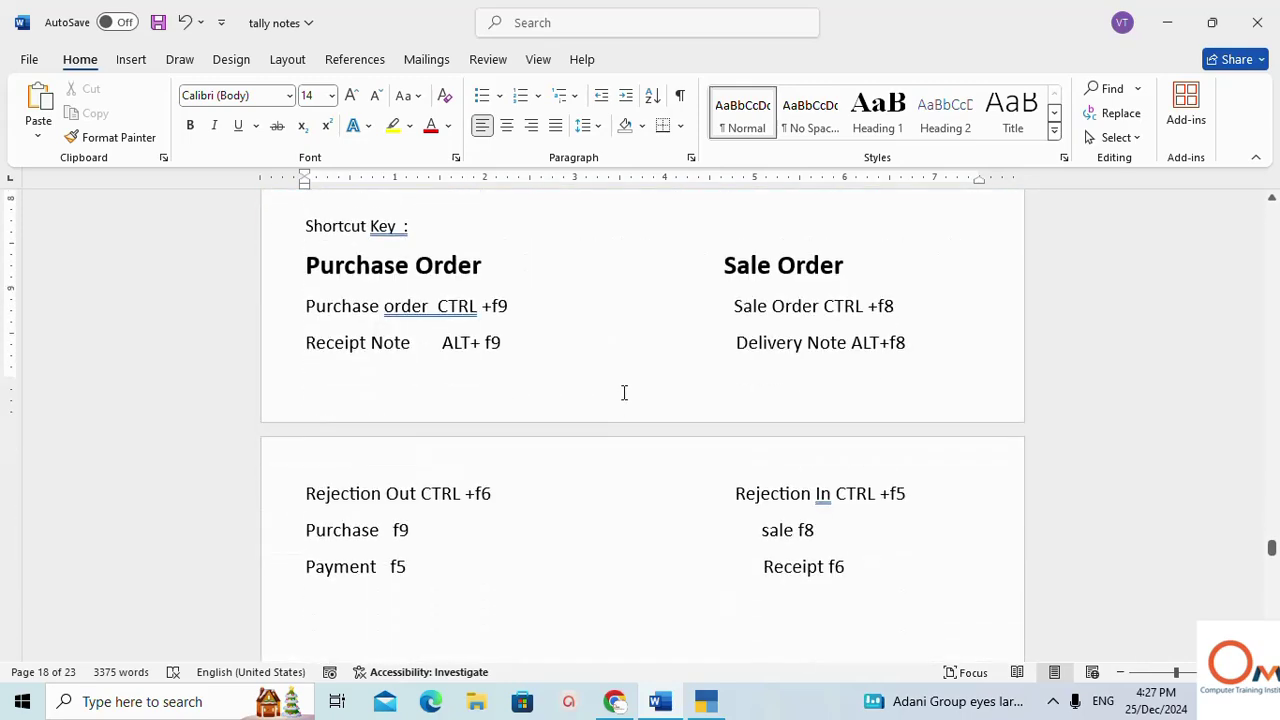
scroll(623, 391, "down", 2)
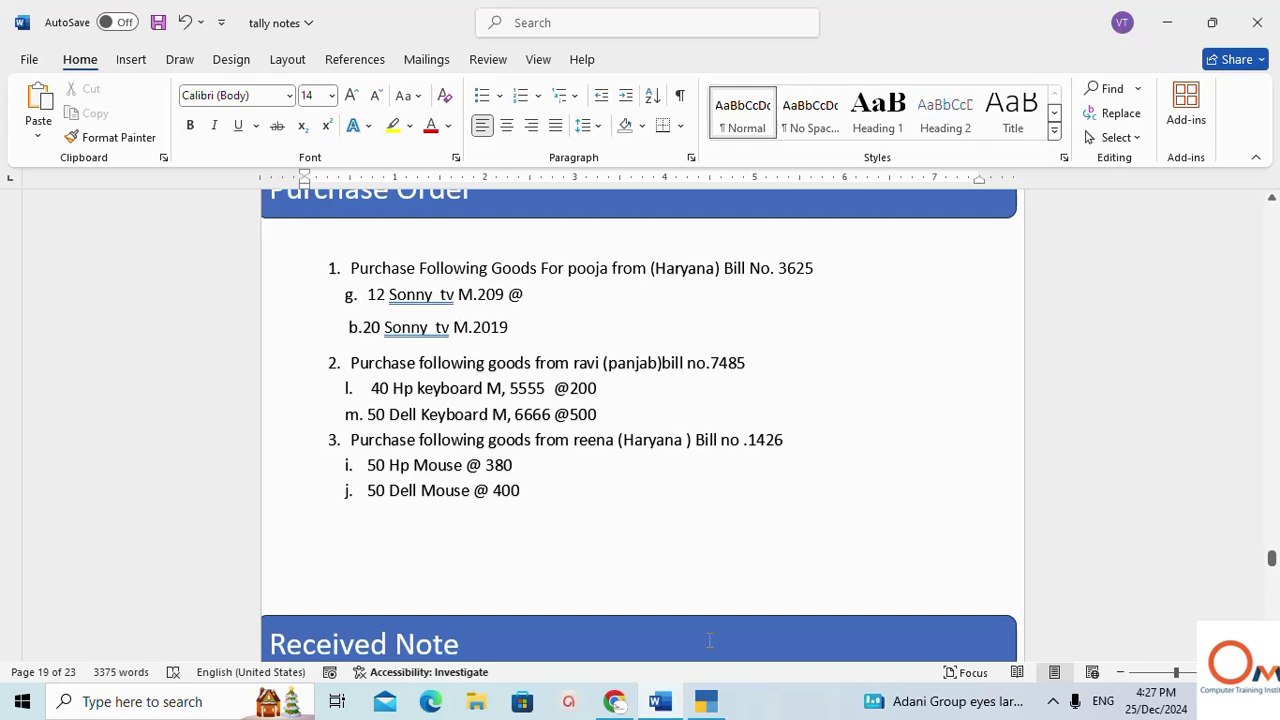
- Switch to TallyPrime and open a blank company creation form
left_click(705, 703)
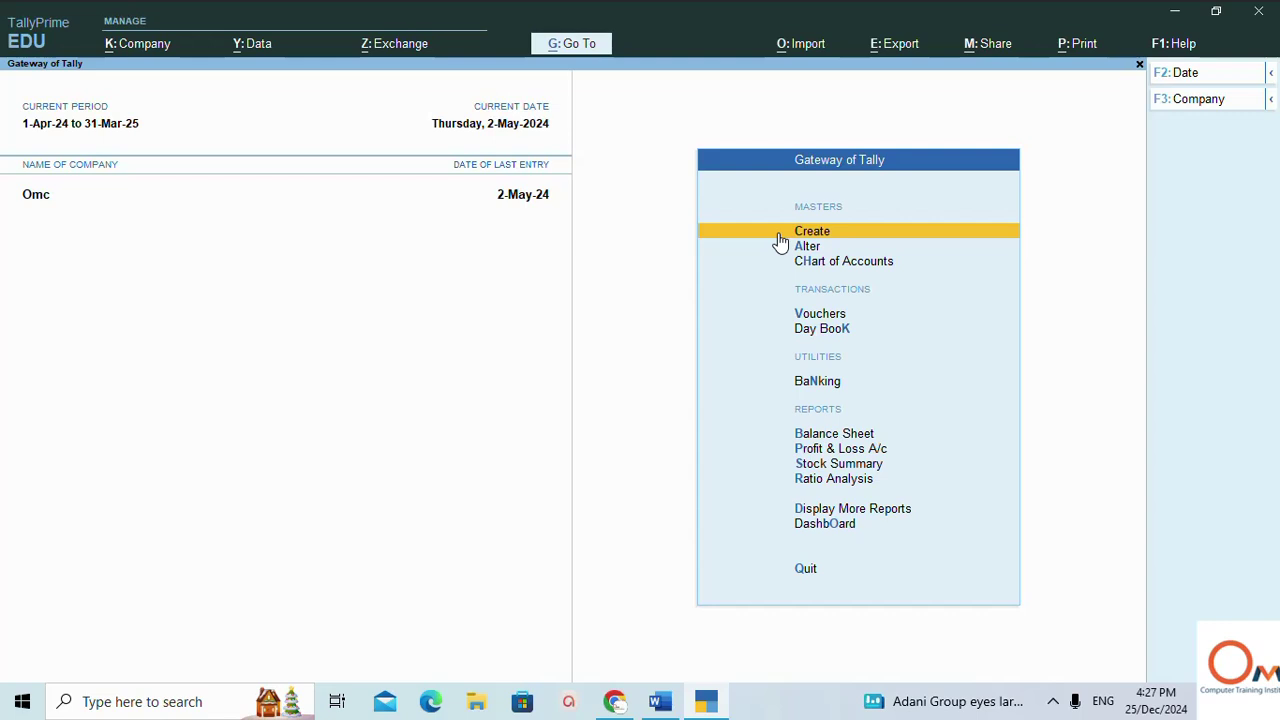
key("F3")
key("Up")
key("Up")
key("Up")
key("Up")
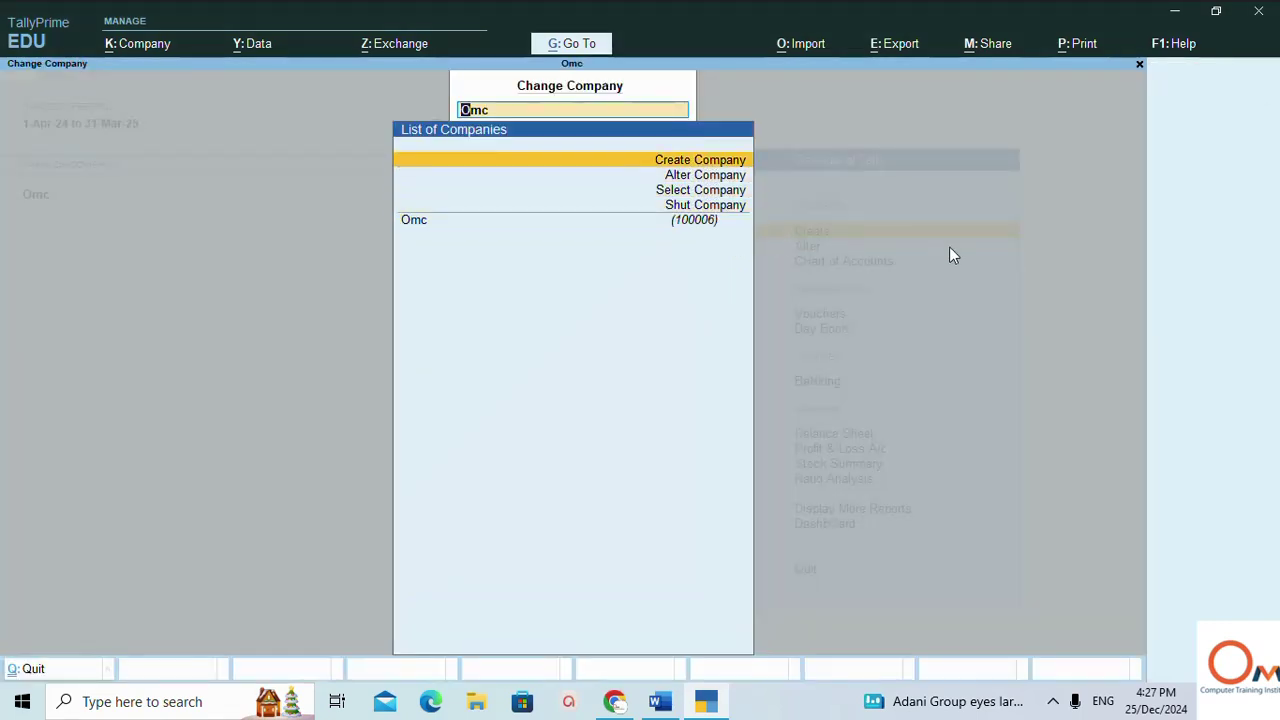
key("Return")
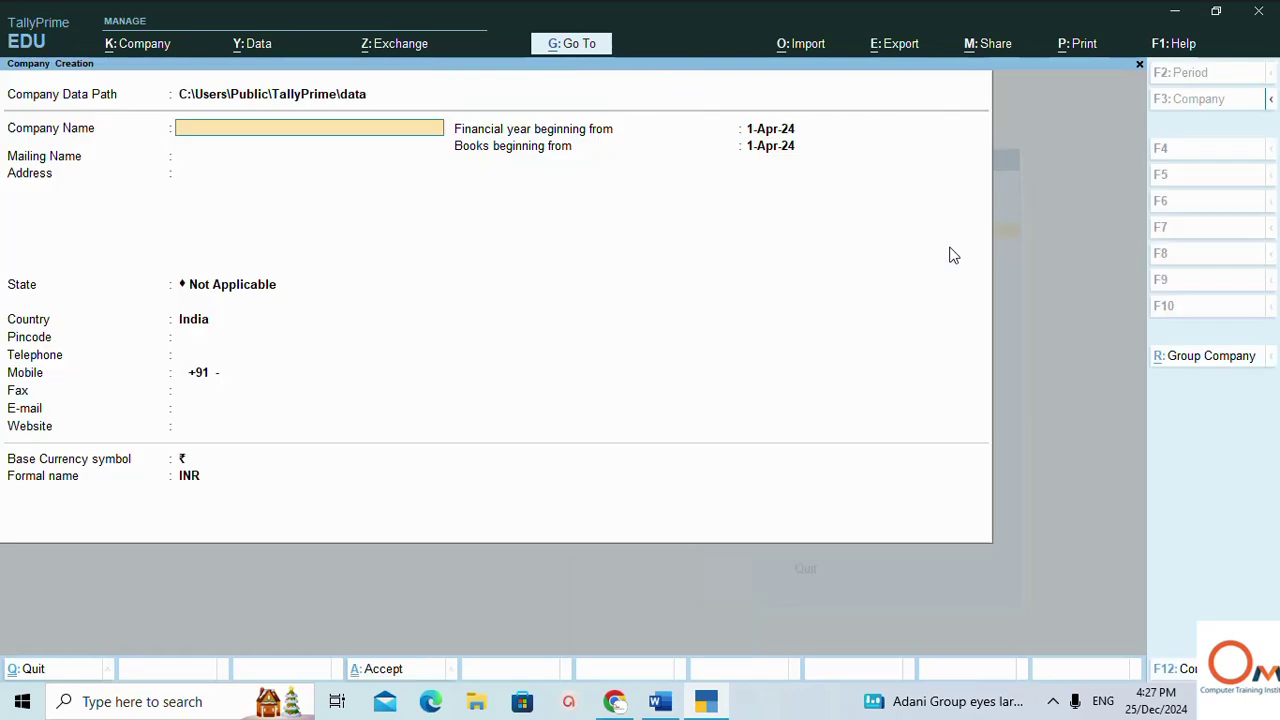
- Create a company named Order Company with India as the country, and leave its features at their defaults
type("Order")
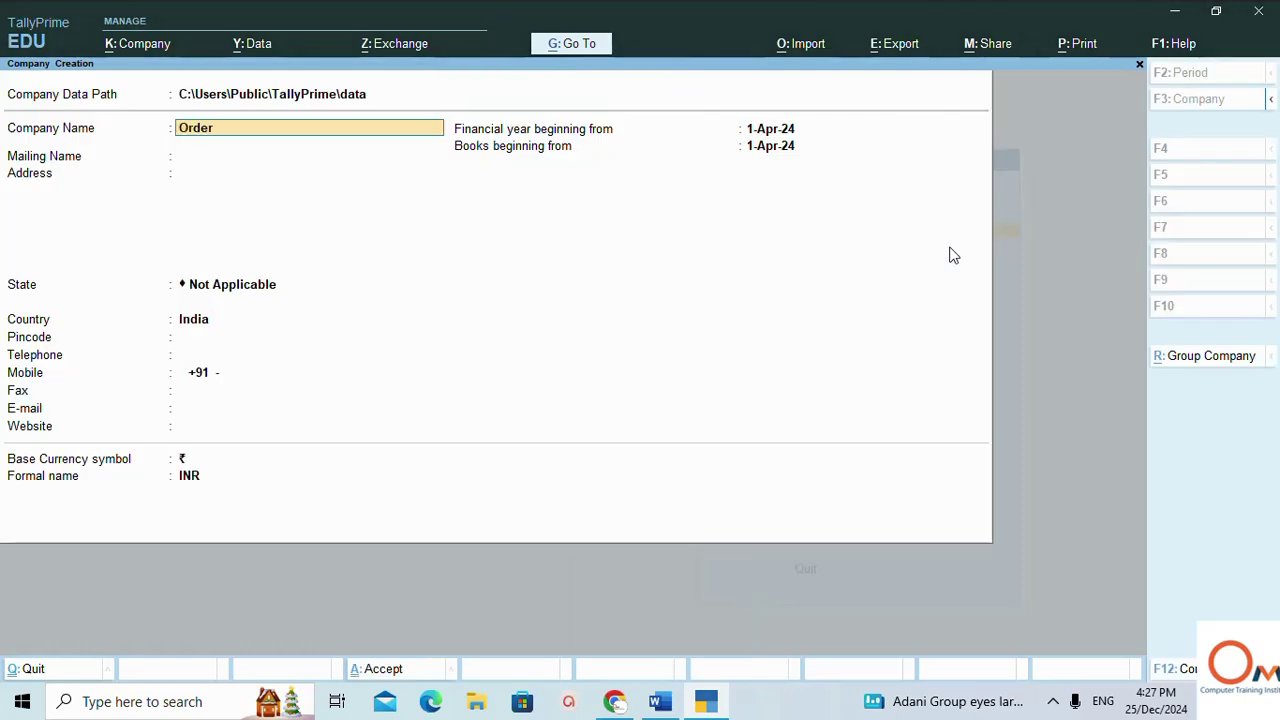
type(" Company")
key("Return")
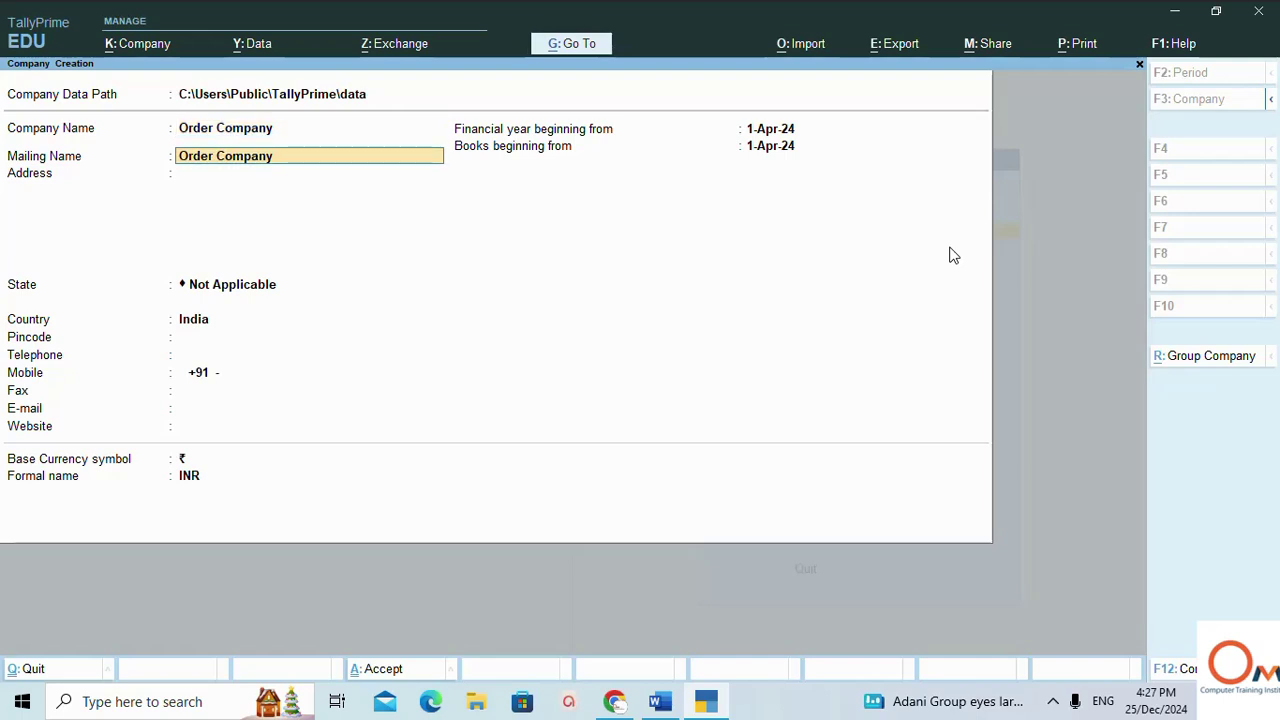
key("Return")
key("Return")
key("Return")
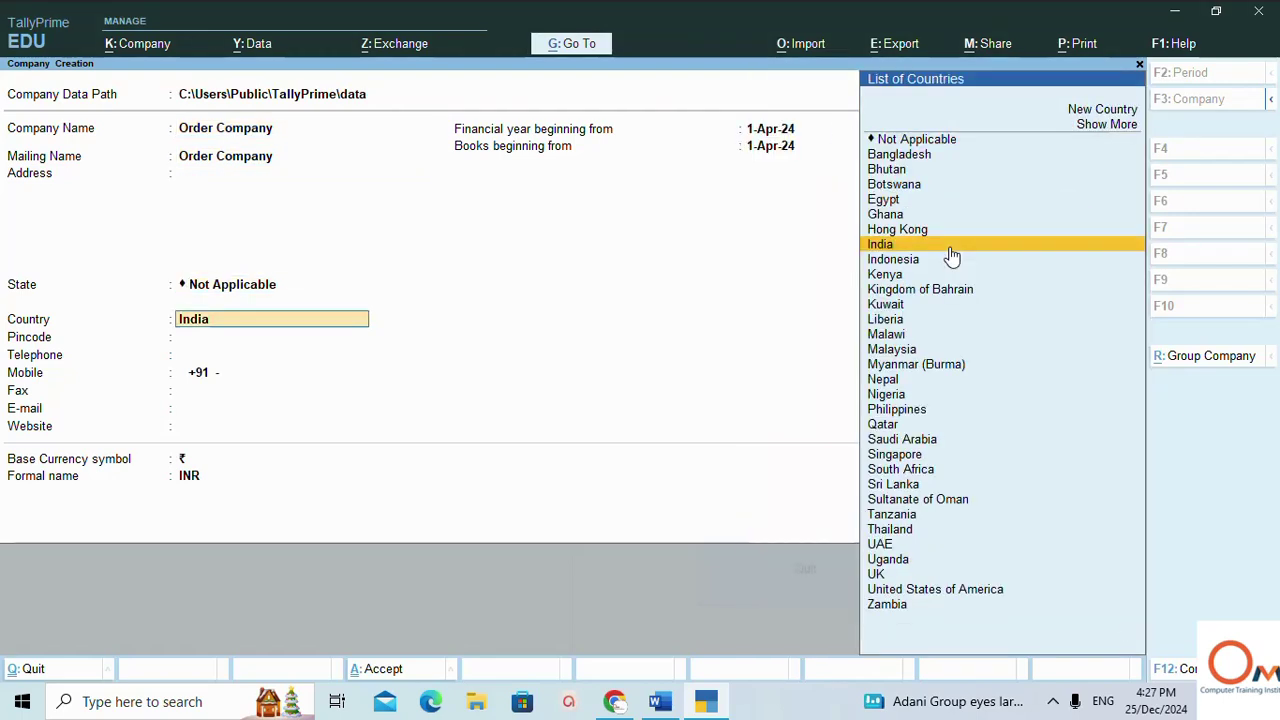
key("Return")
key("Return")
key("Return")
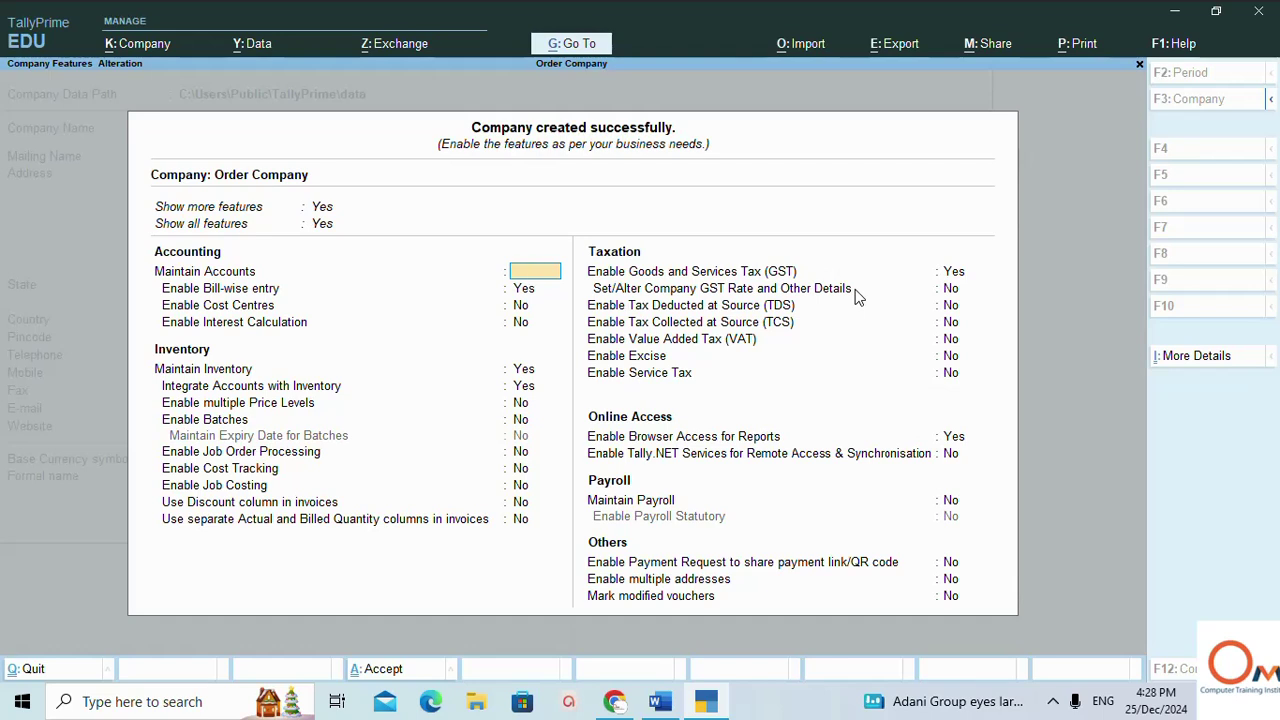
key("Escape")
key("Return")
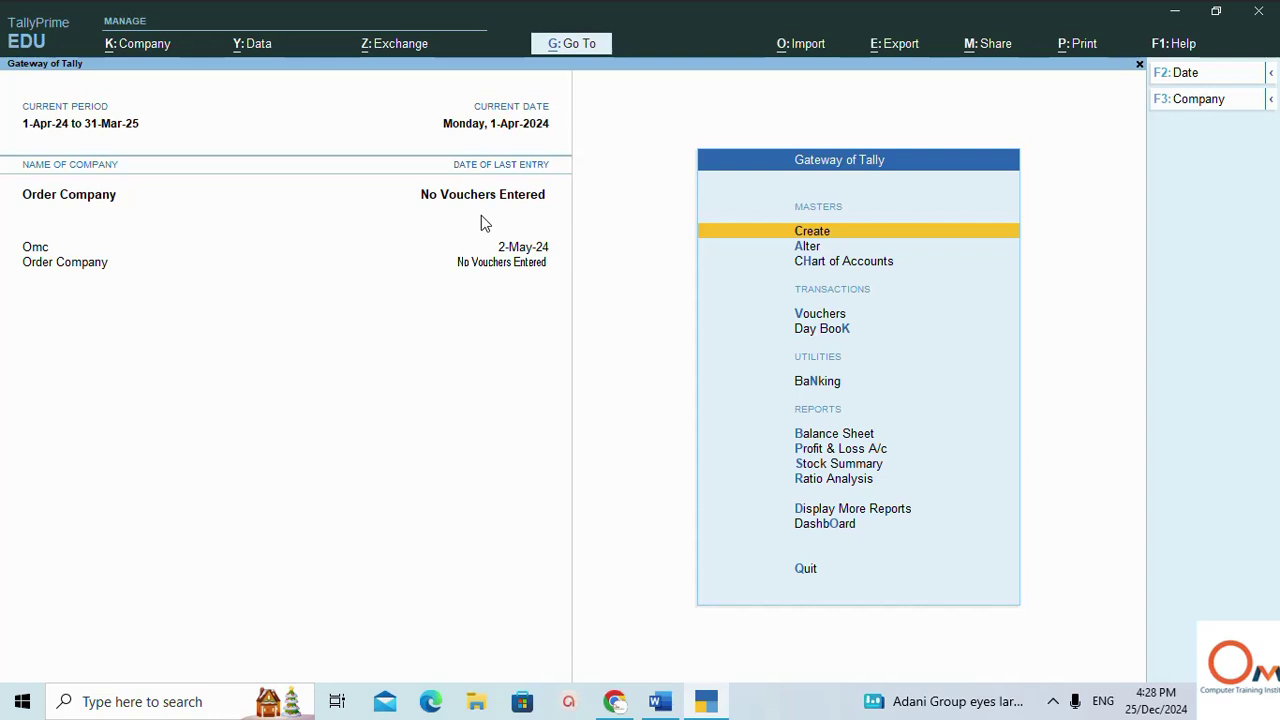
- Start voucher entry for Order Company and show the inactive types in the list of voucher types
key("Down")
key("Down")
key("Down")
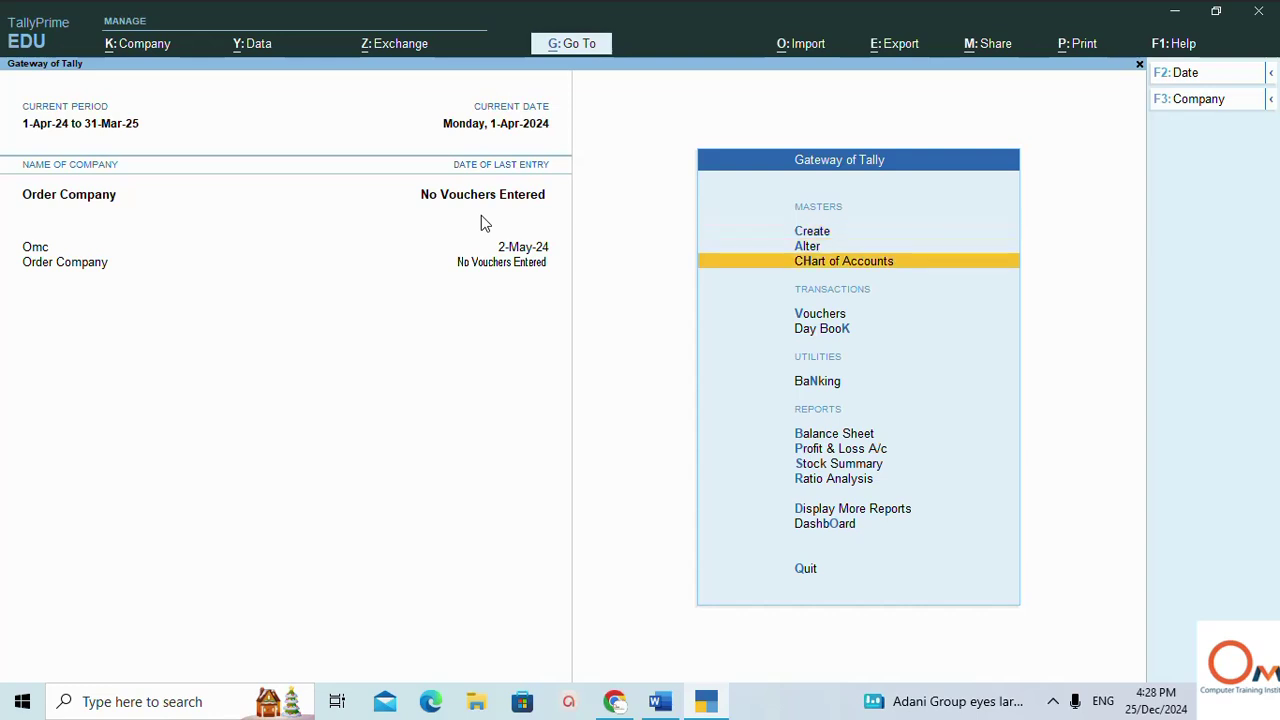
key("Return")
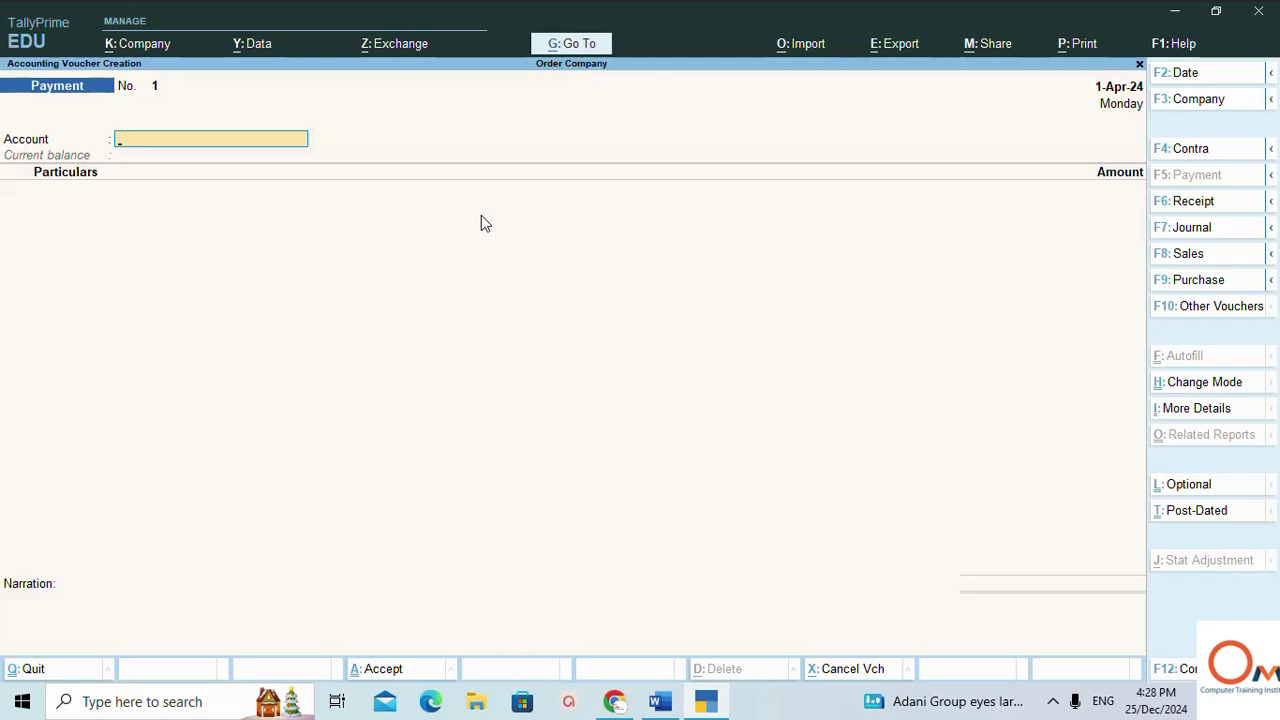
key("F10")
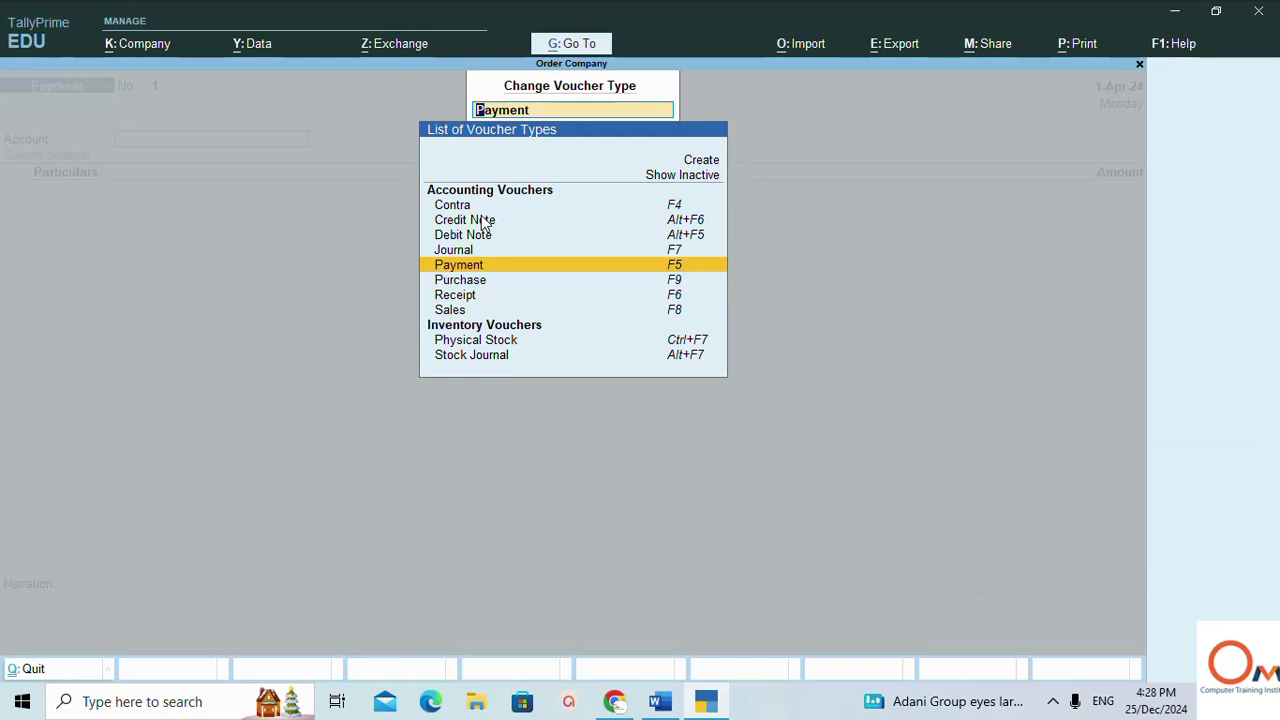
key("Up")
key("Up")
key("Up")
key("Up")
key("Up")
key("Up")
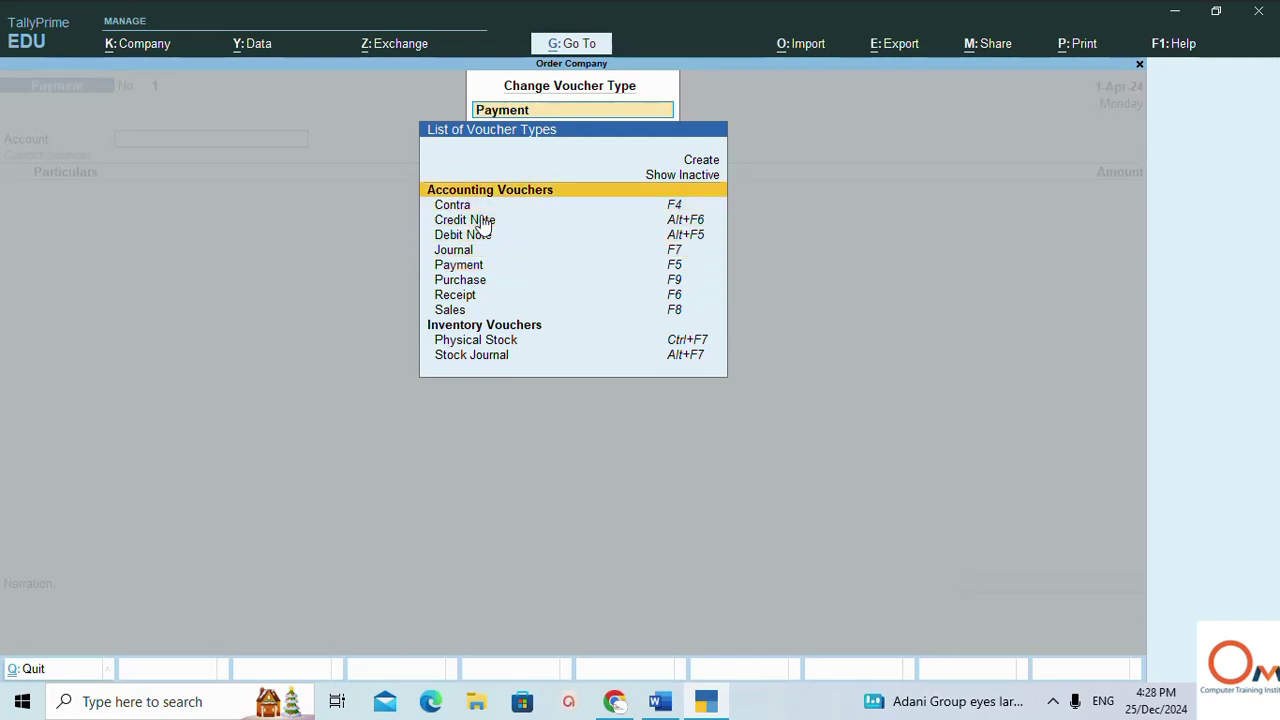
key("Return")
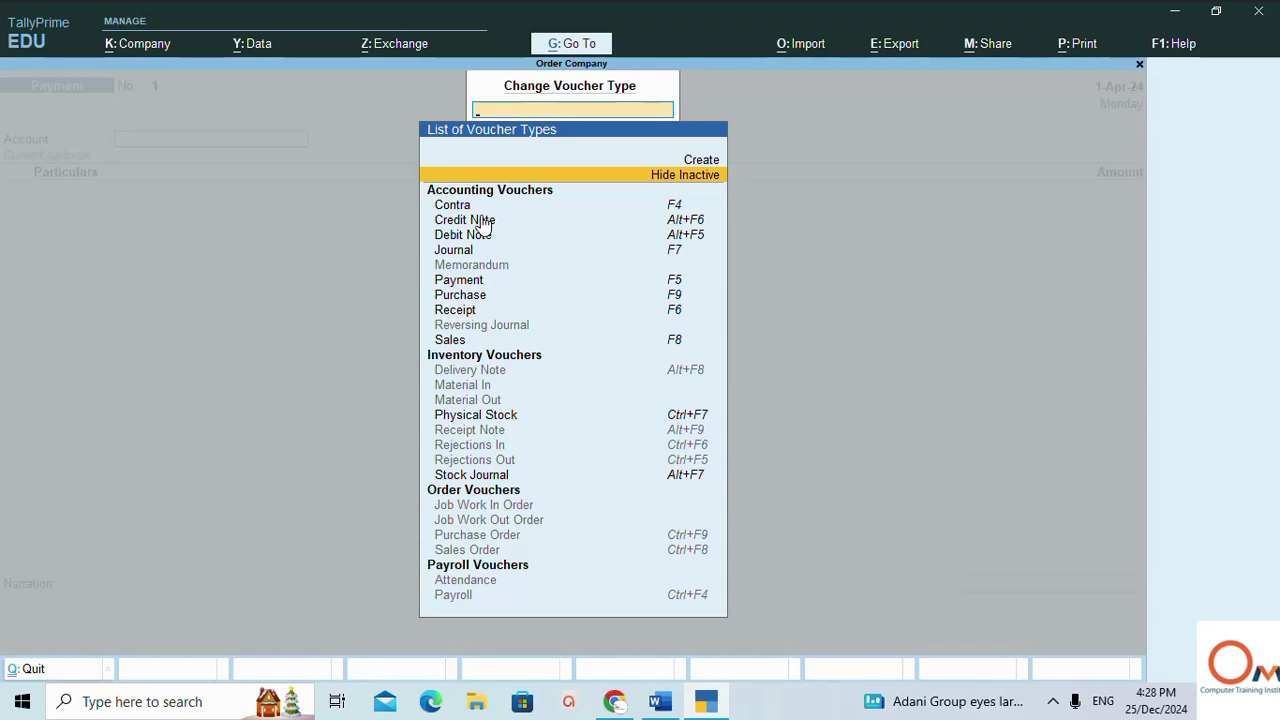
- Choose the Purchase Order voucher type and activate it to start a new purchase order
key("Down")
key("Down")
key("Down")
key("Down")
key("Down")
key("Down")
key("Down")
key("Down")
key("Down")
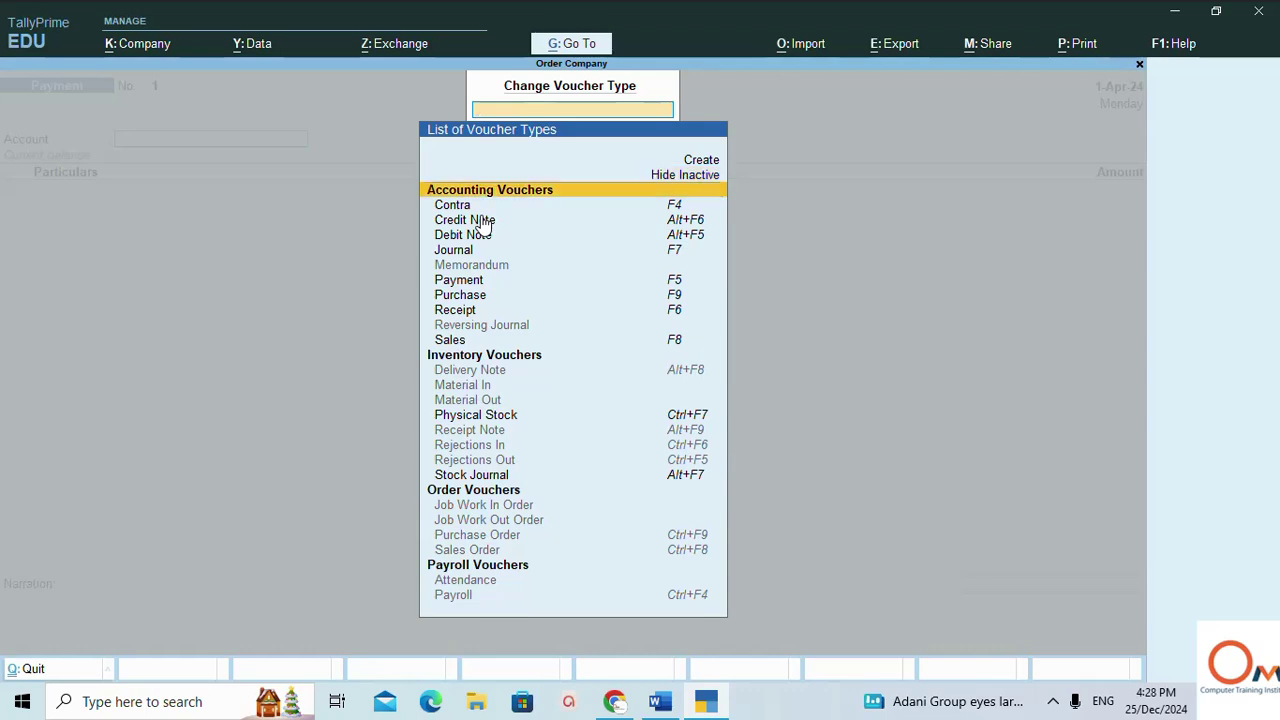
key("Down")
key("Down")
key("Down")
key("Down")
key("Down")
key("Down")
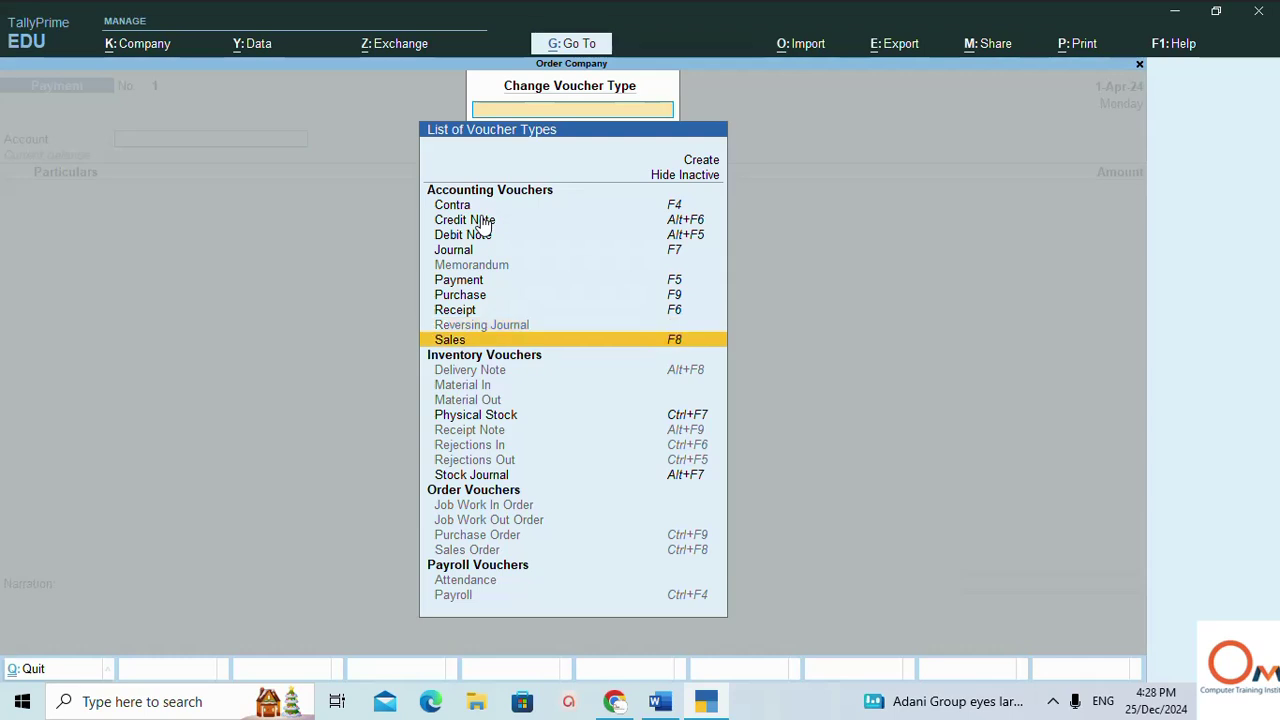
key("Down")
key("Down")
key("Down")
key("Down")
key("Down")
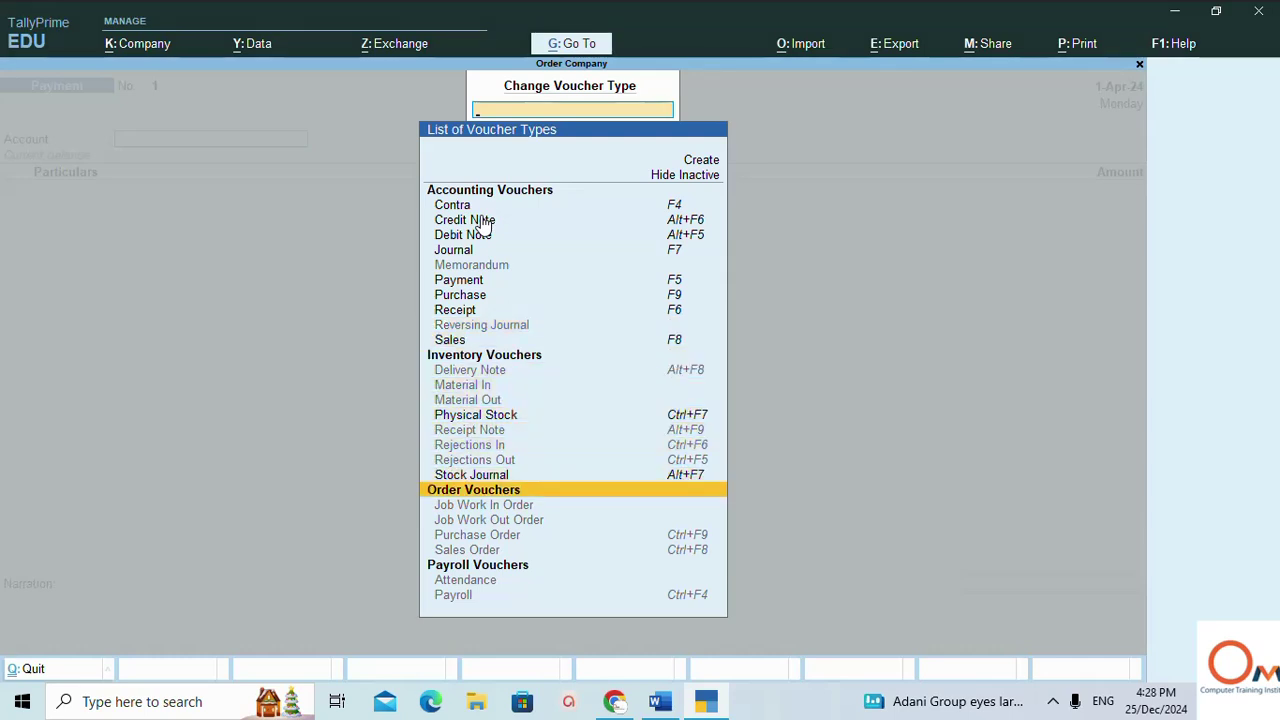
key("Down")
key("Down")
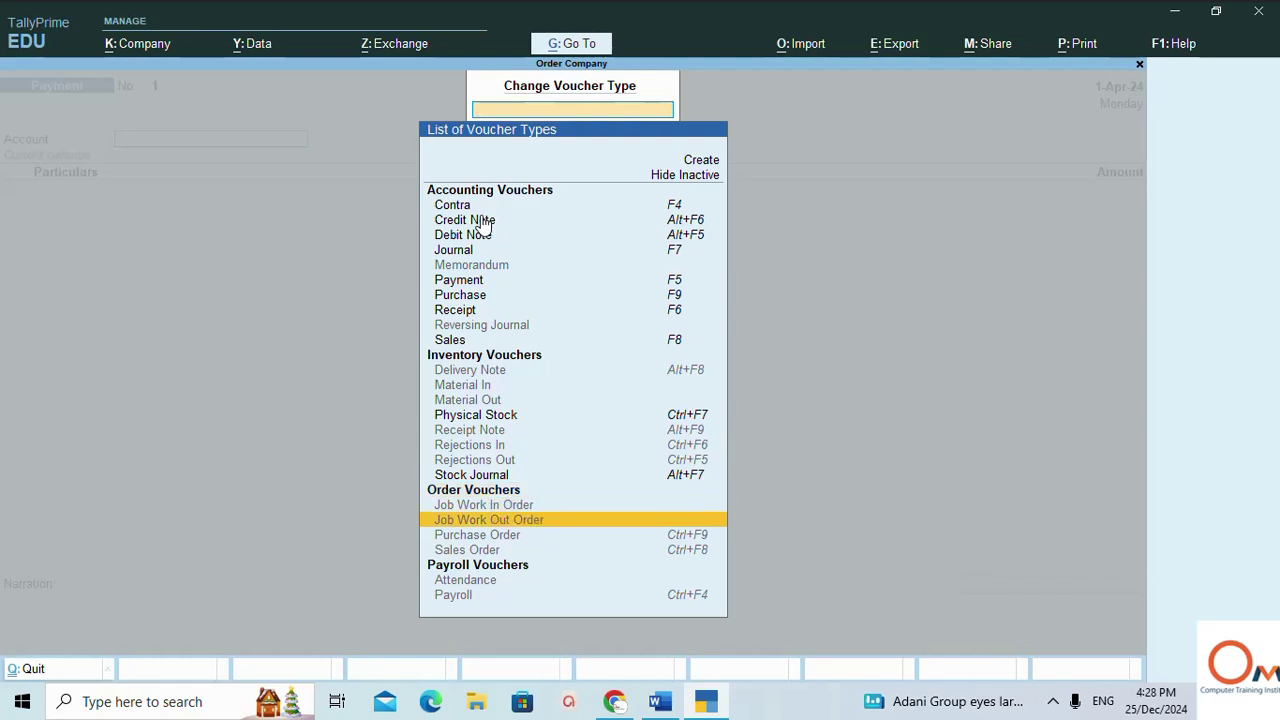
key("Down")
key("Return")
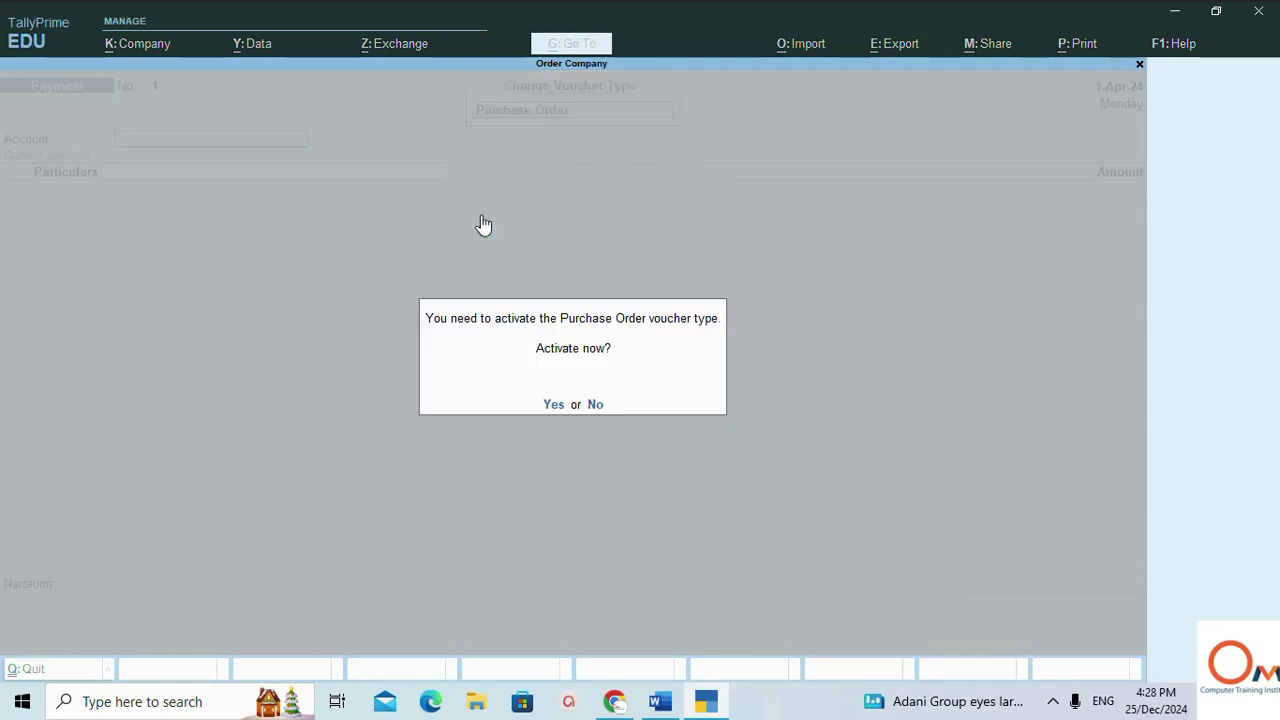
key("Return")
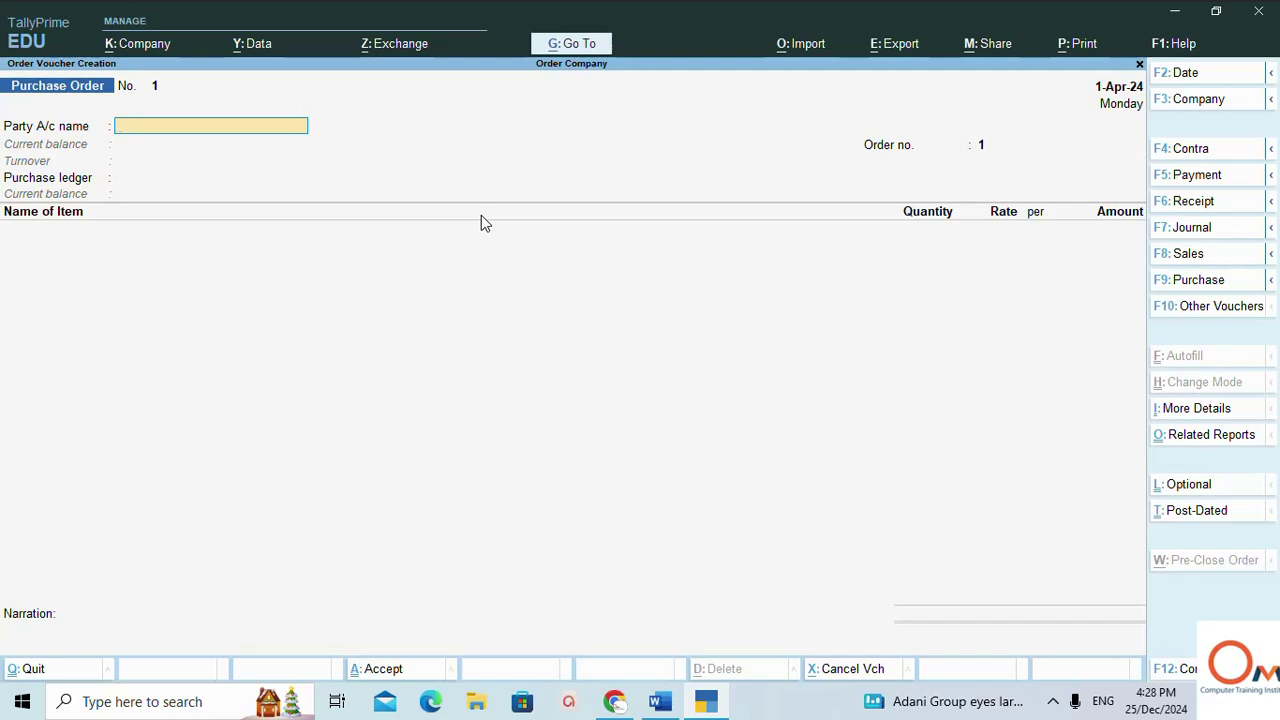
- Switch to the Word notes, read the first purchase order exercise, and return to the purchase order in TallyPrime
key("alt+Tab")
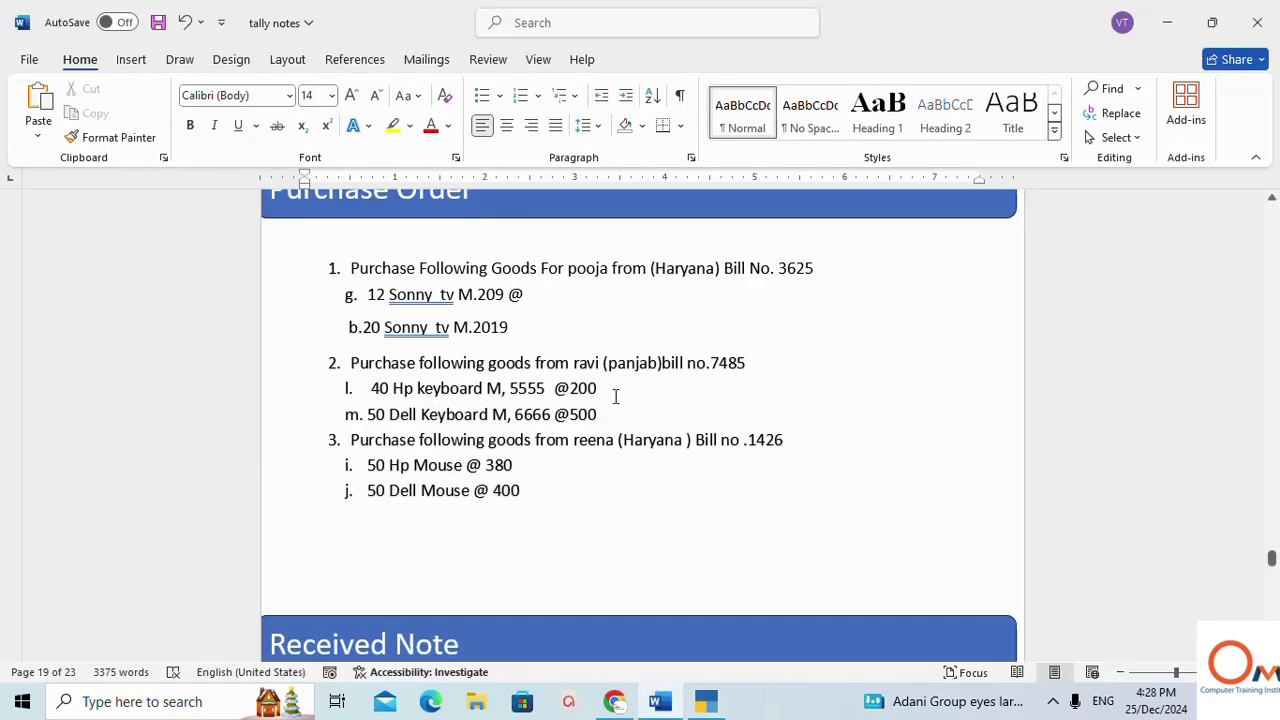
scroll(570, 390, "up", 1)
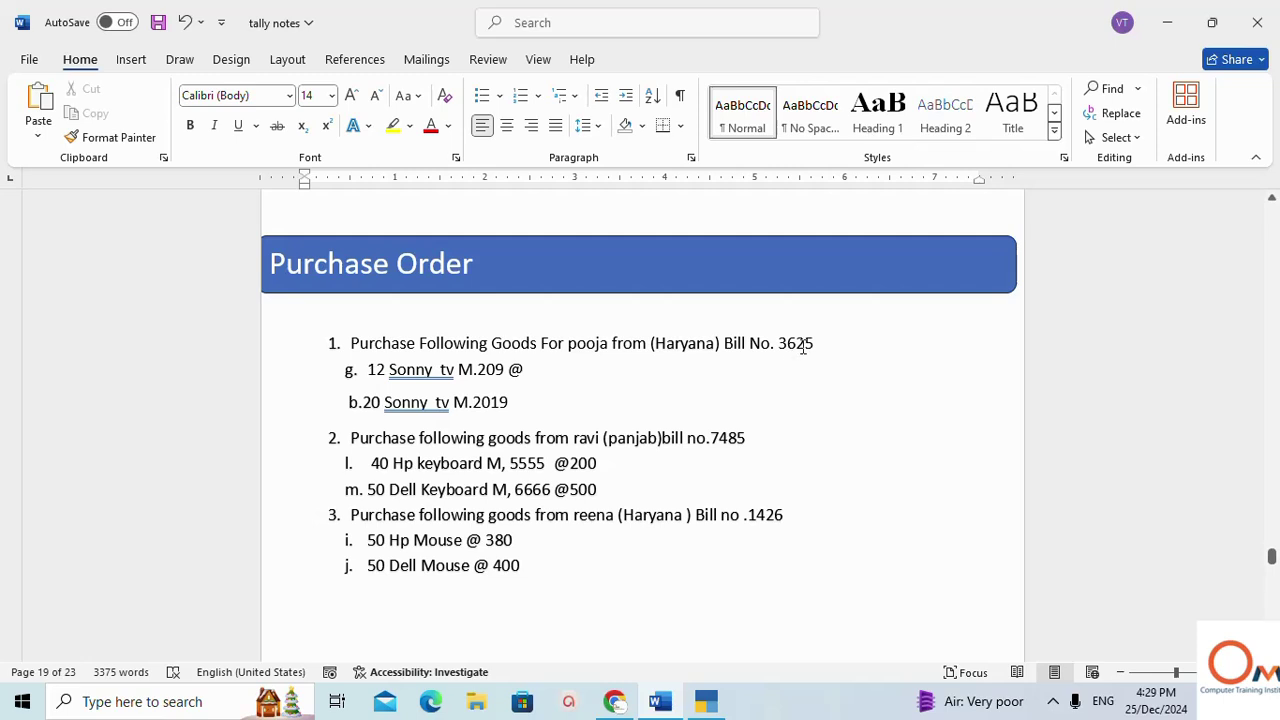
key("alt+Tab")
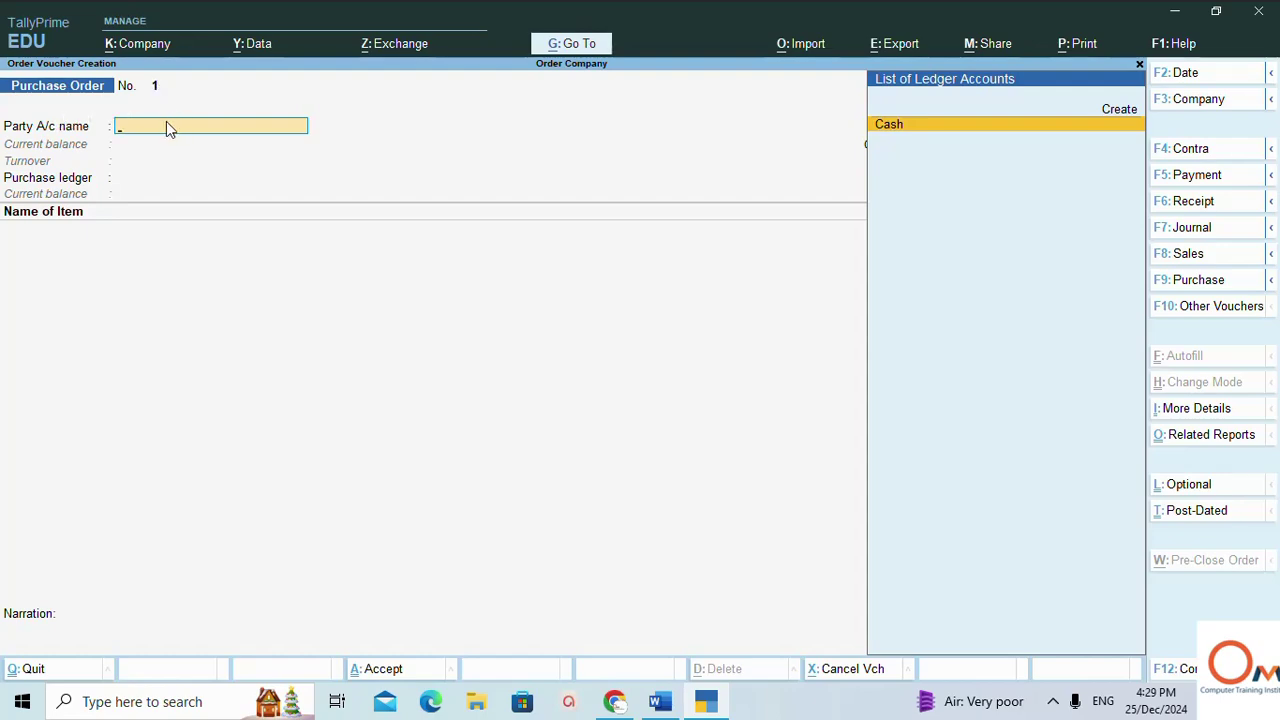
key("alt+Tab")
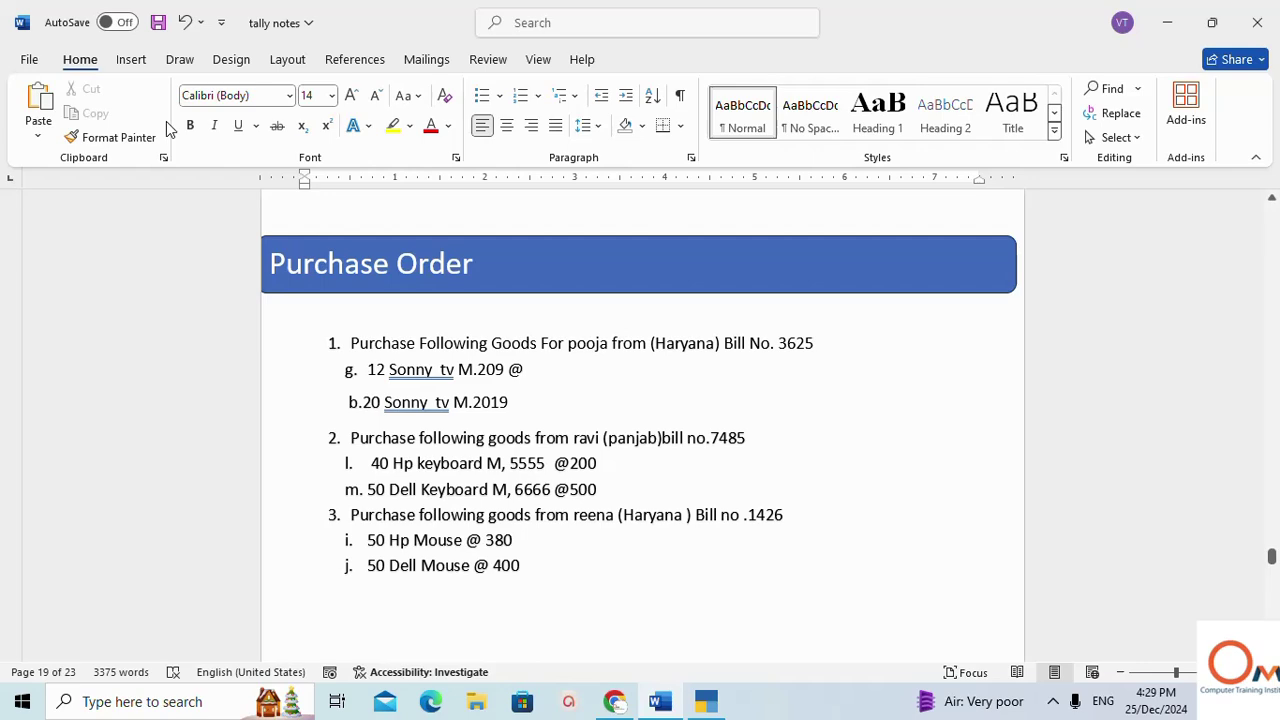
key("alt+Tab")
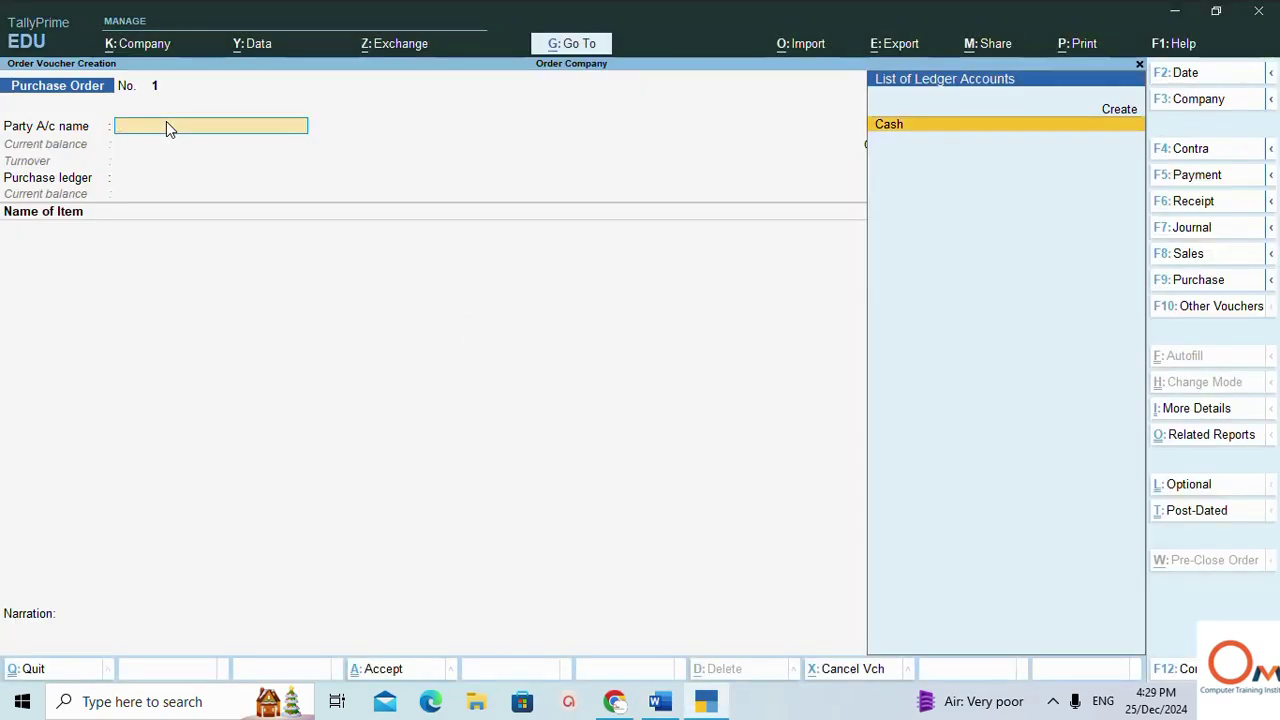
- Create a ledger with the supplier's name under Sundry Creditors and use it as the purchase order's party account
key("ctrl")
key("alt+c")
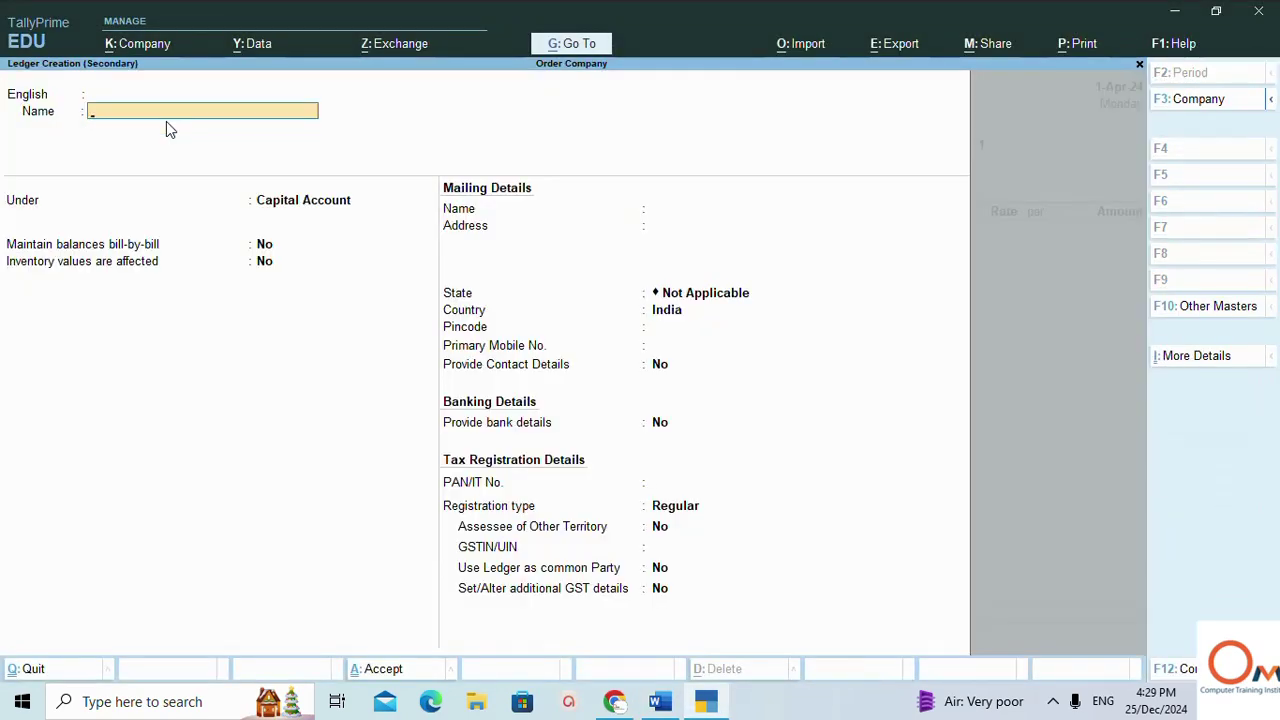
type("Pooja")
key("Return")
key("Return")
key("Return")
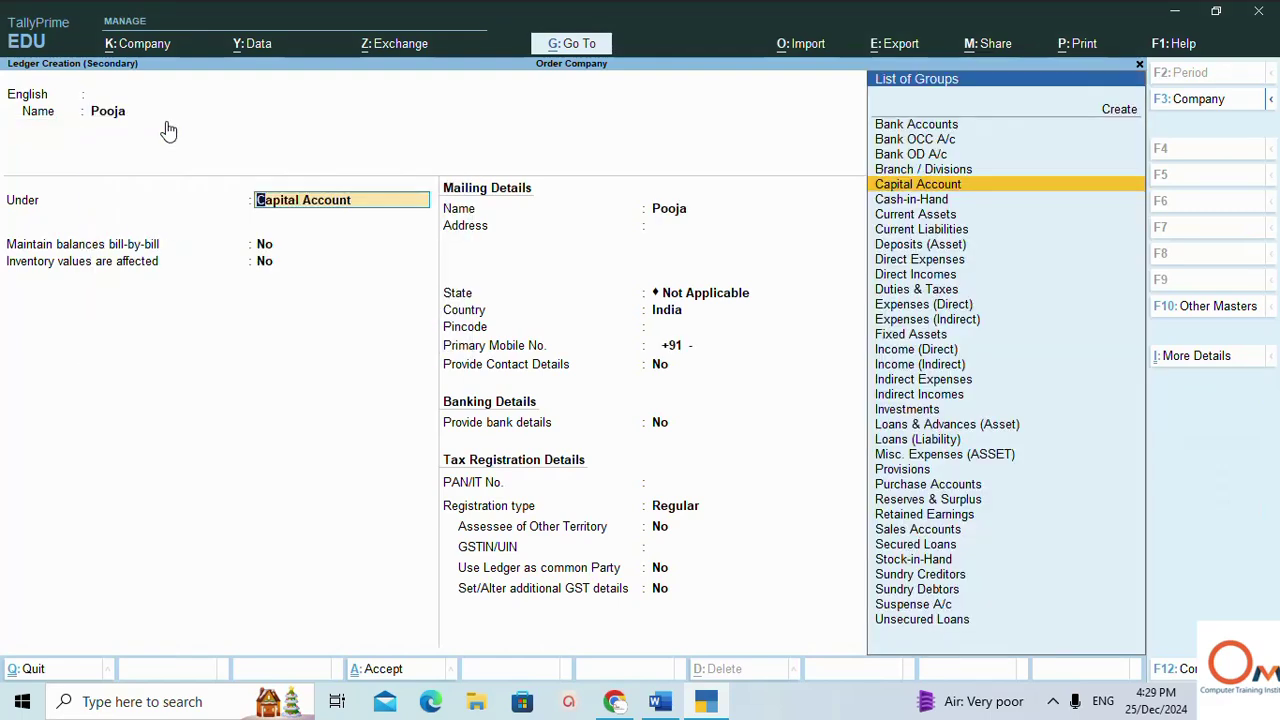
type("Sun")
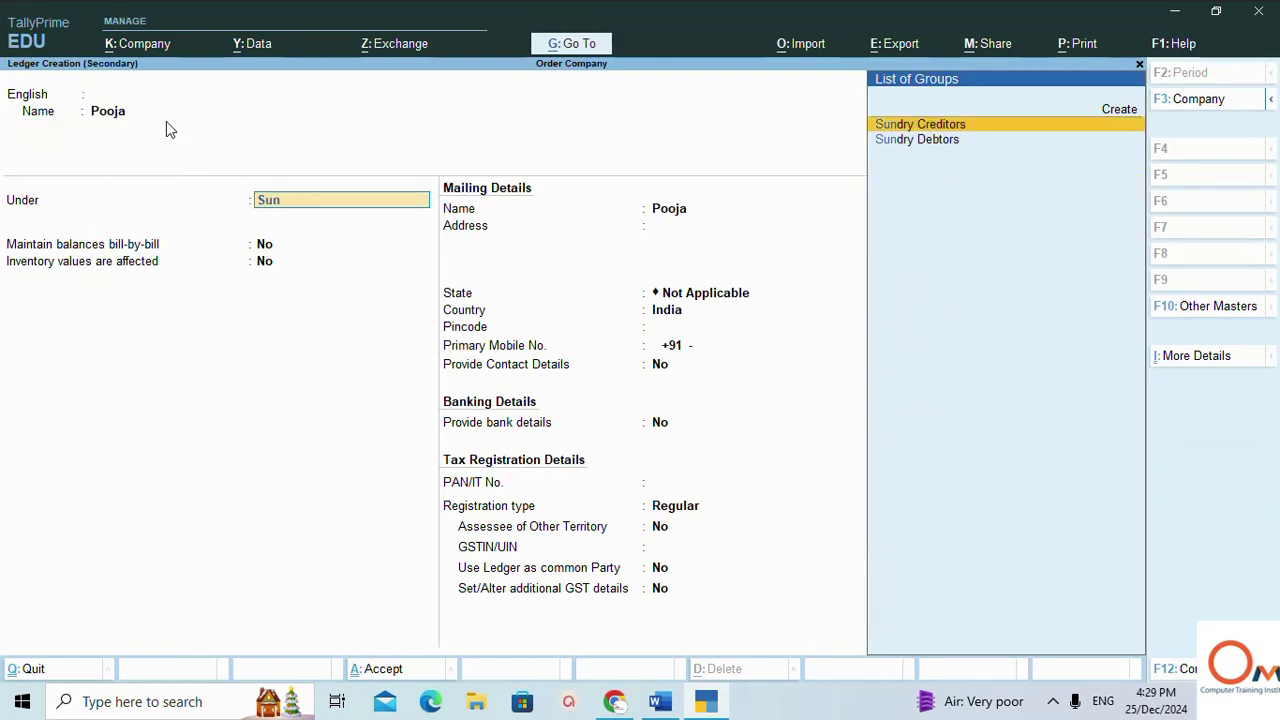
key("Return")
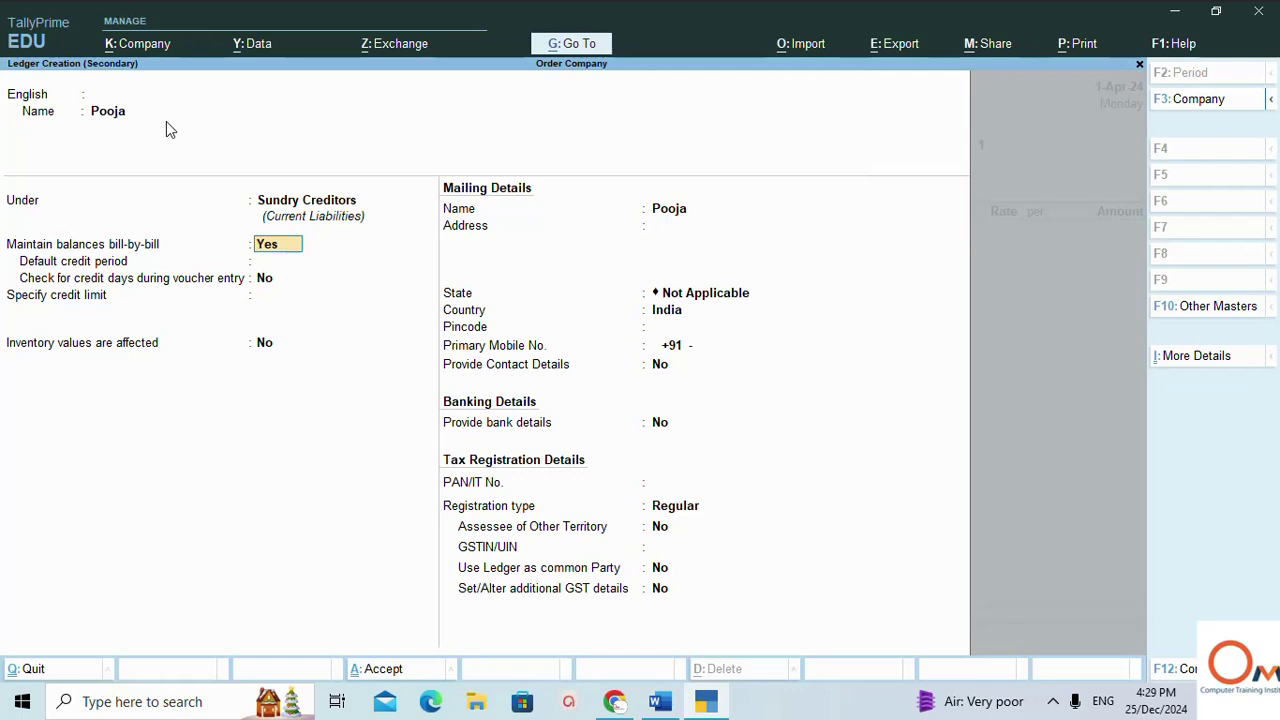
key("ctrl+a")
key("Return")
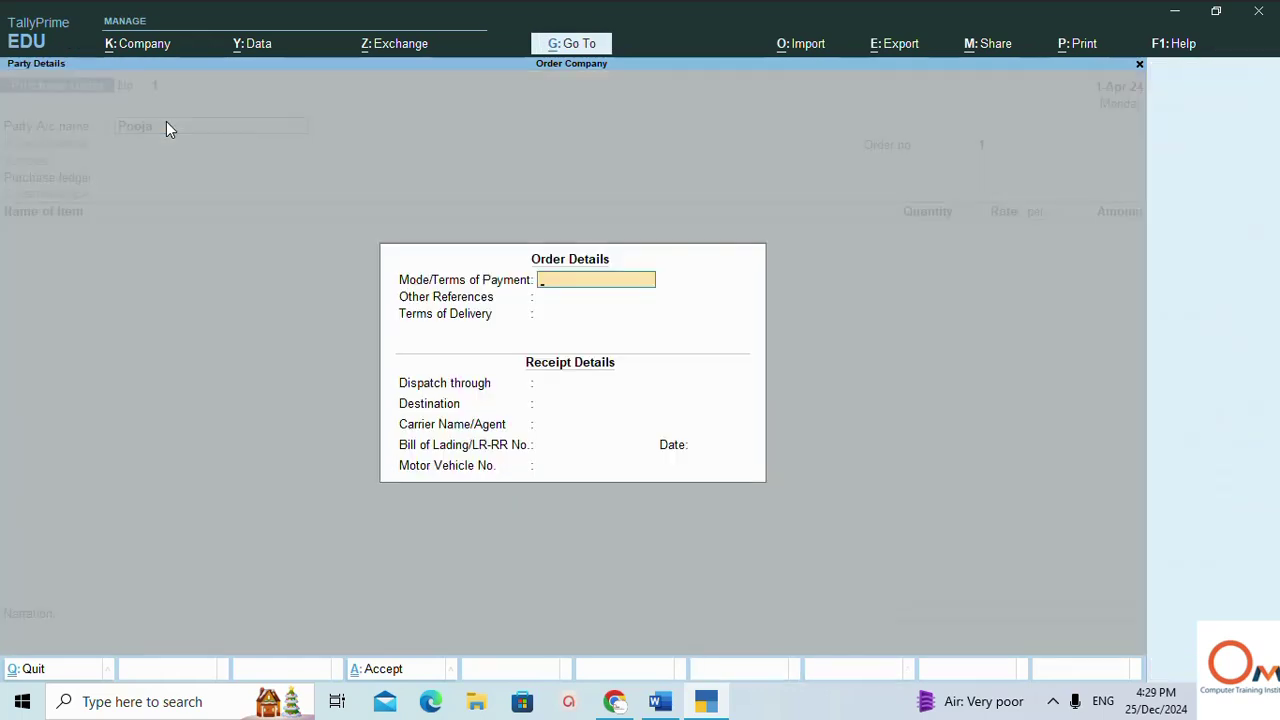
- Leave the order and receipt details blank and accept the supplier's party details without a state
key("Return")
key("Return")
key("Return")
key("Return")
key("Return")
key("Return")
key("Return")
key("Return")
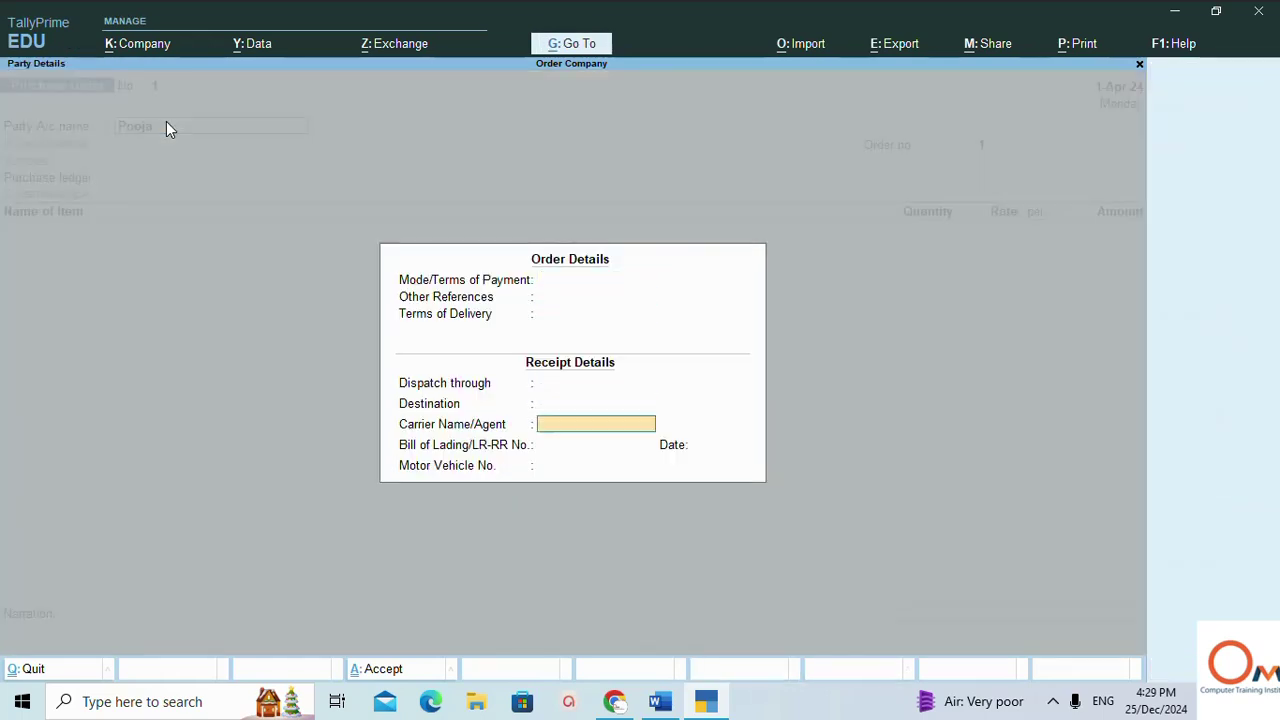
key("Return")
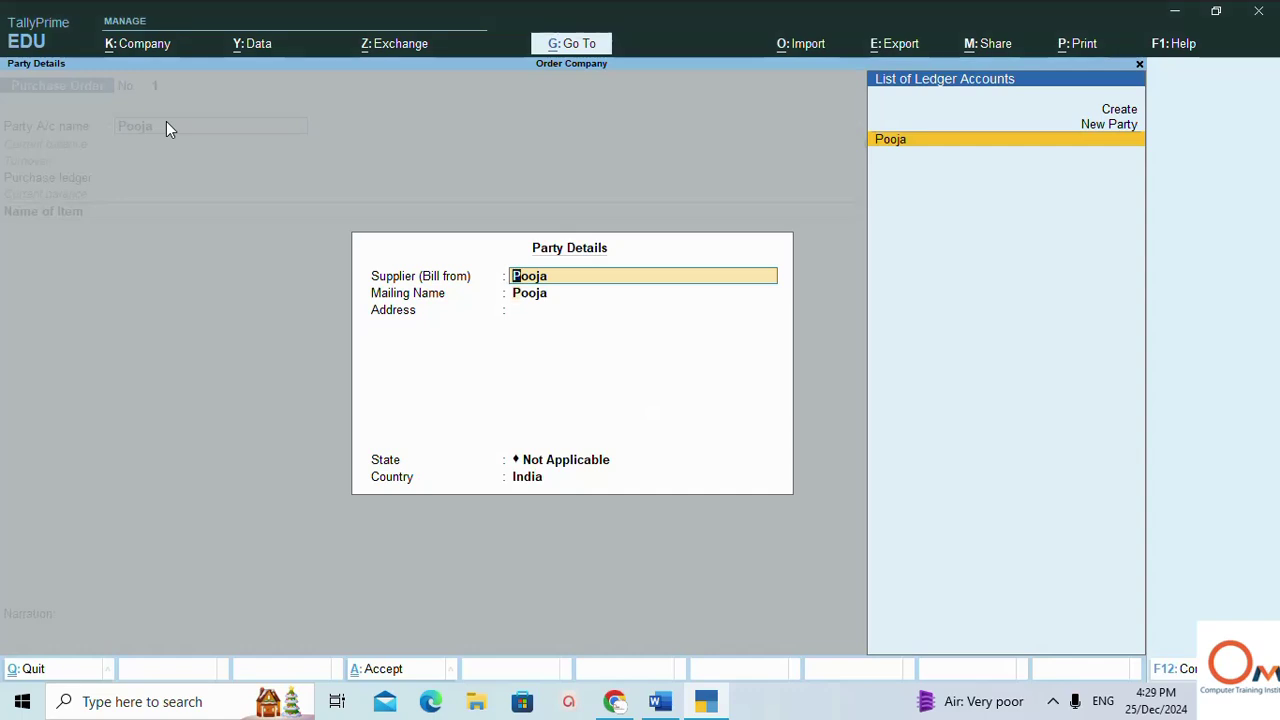
key("Return")
key("Return")
key("Return")
key("Return")
key("Return")
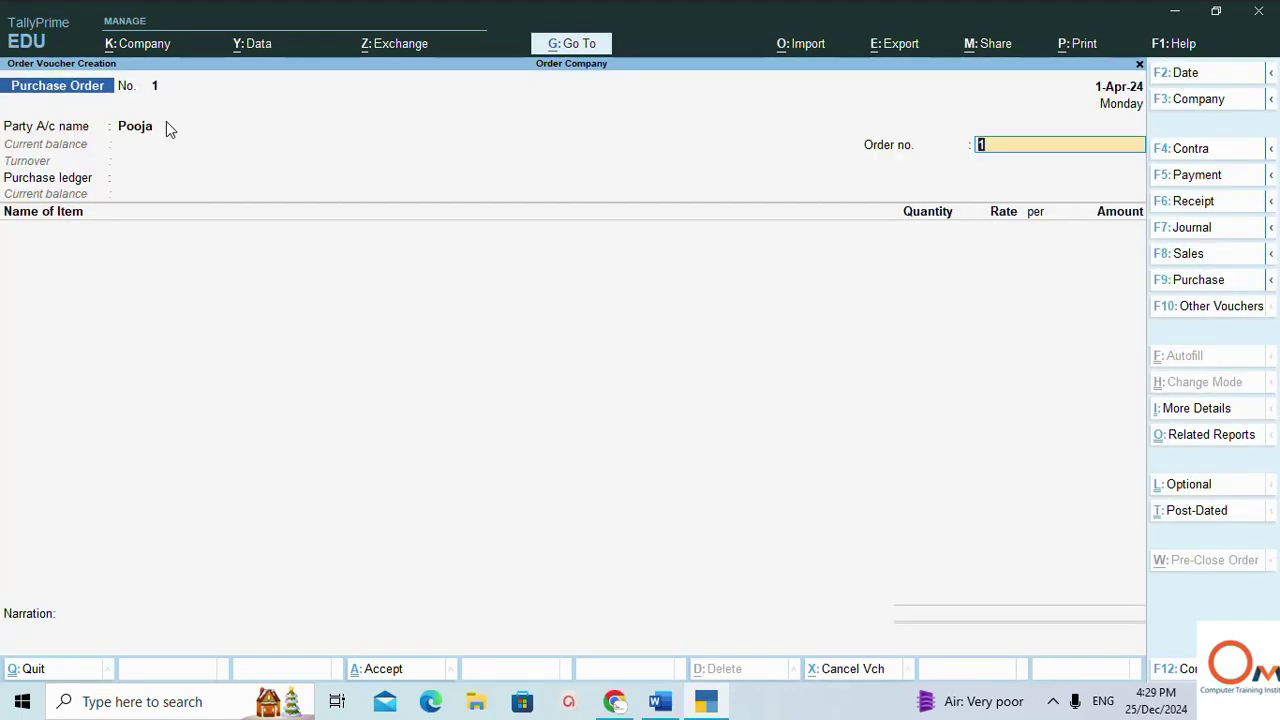
- Reopen the party account on the purchase order and pass through its blank order and receipt details to the party details
left_click(152, 127)
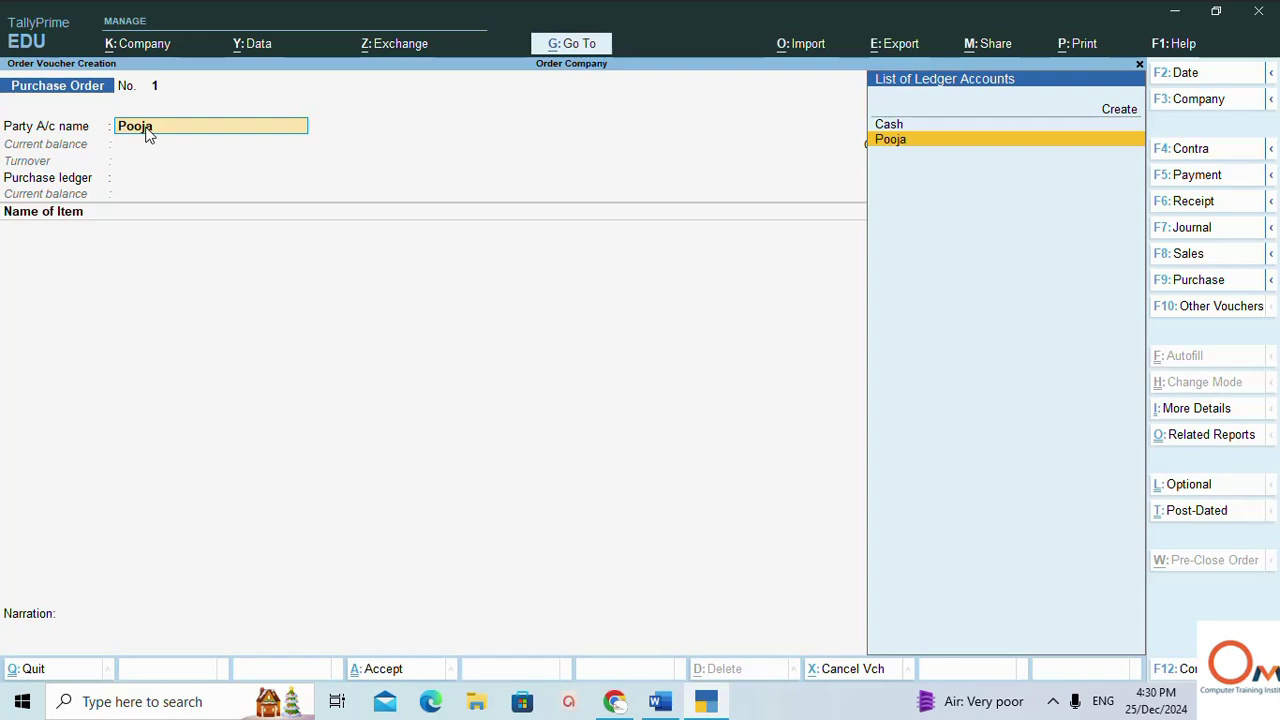
key("Return")
key("Return")
key("Return")
key("Return")
key("Return")
key("Return")
key("Return")
key("Return")
key("Return")
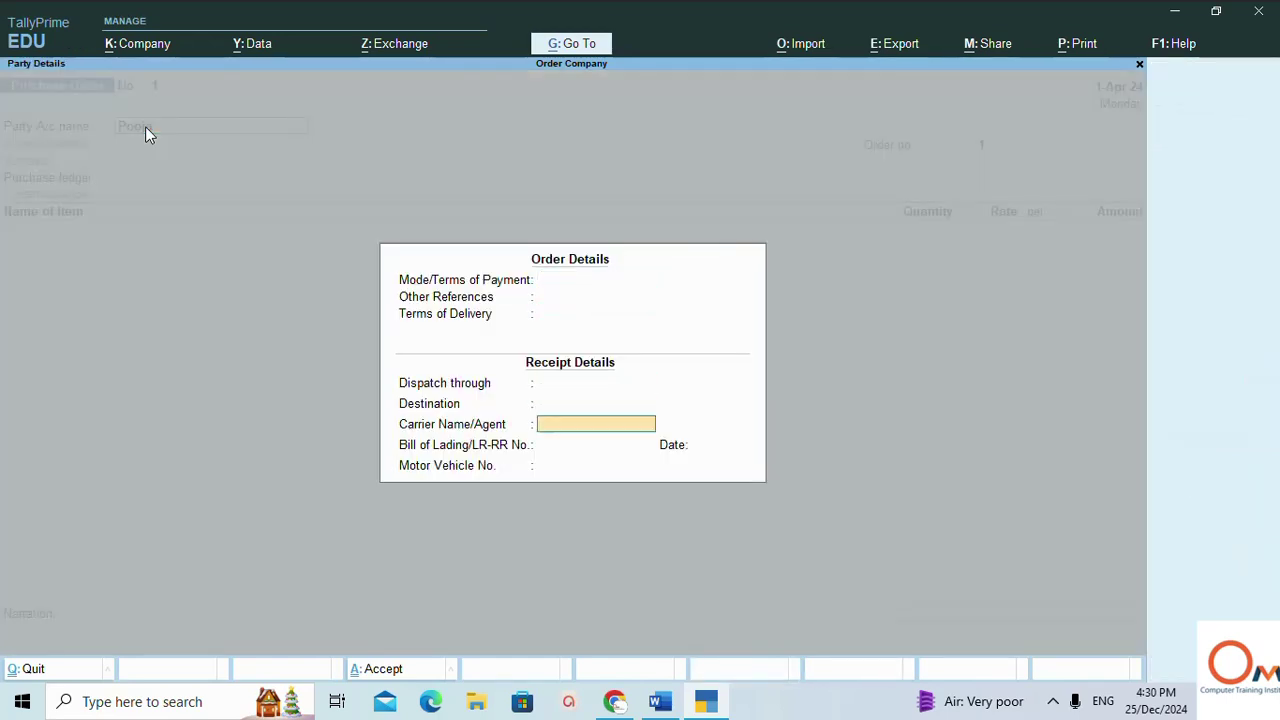
key("Return")
key("Return")
key("Return")
key("Return")
key("Return")
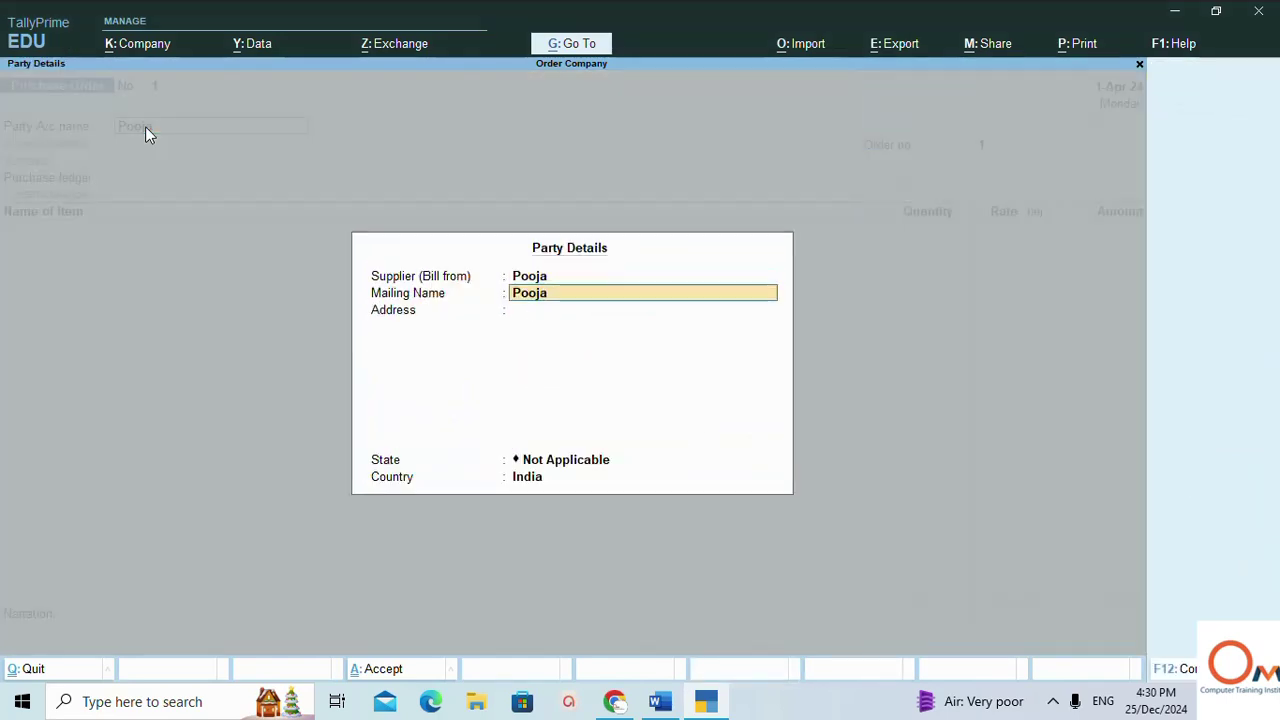
- Set the supplier's state to Haryana in the party details, accept them and keep order number 1
key("Up")
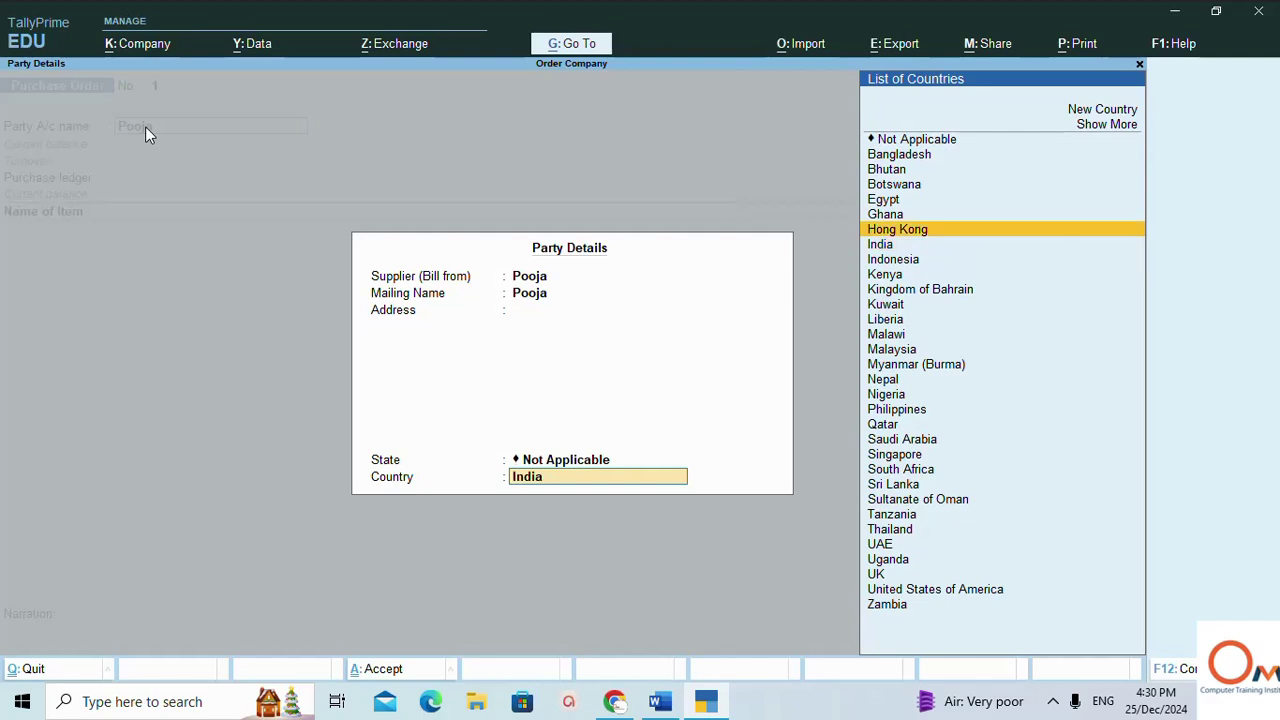
left_click(560, 462)
type("H")
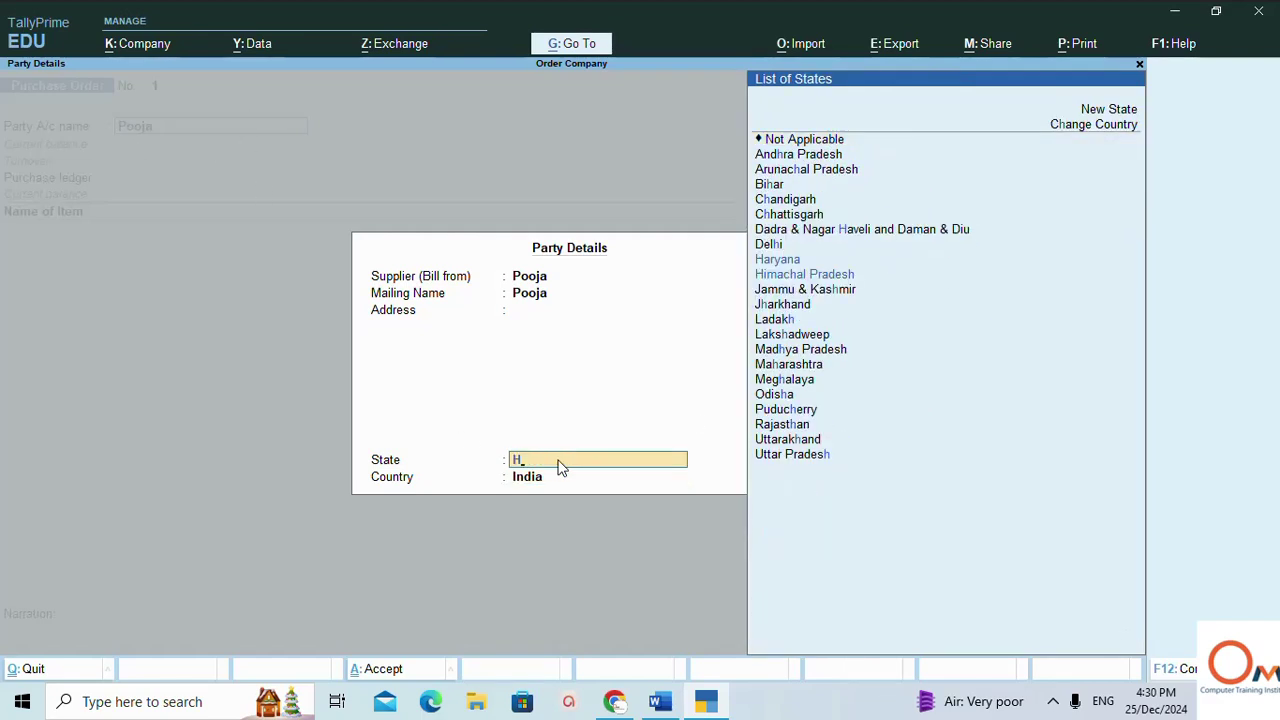
key("Down")
key("Down")
key("Up")
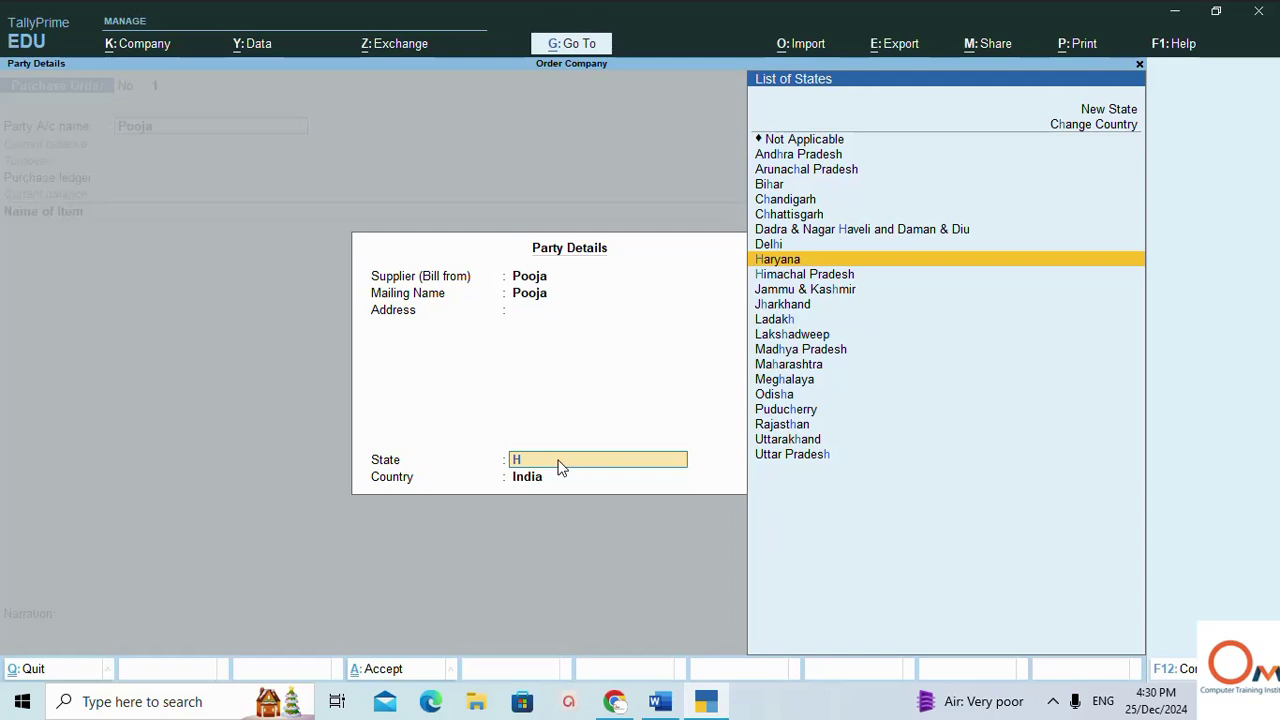
key("Return")
key("Return")
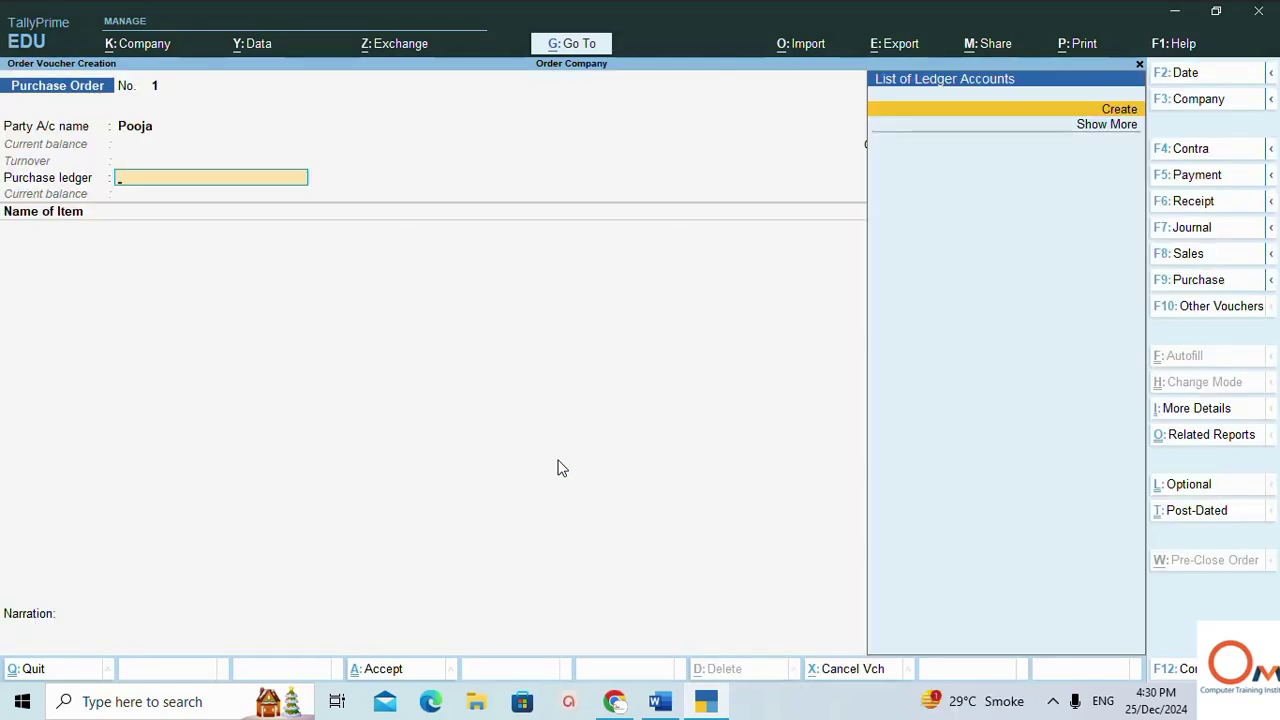
- Create a ledger named Purchase under Purchase Accounts and use it as the order's purchase ledger
key("ctrl")
key("alt+c")
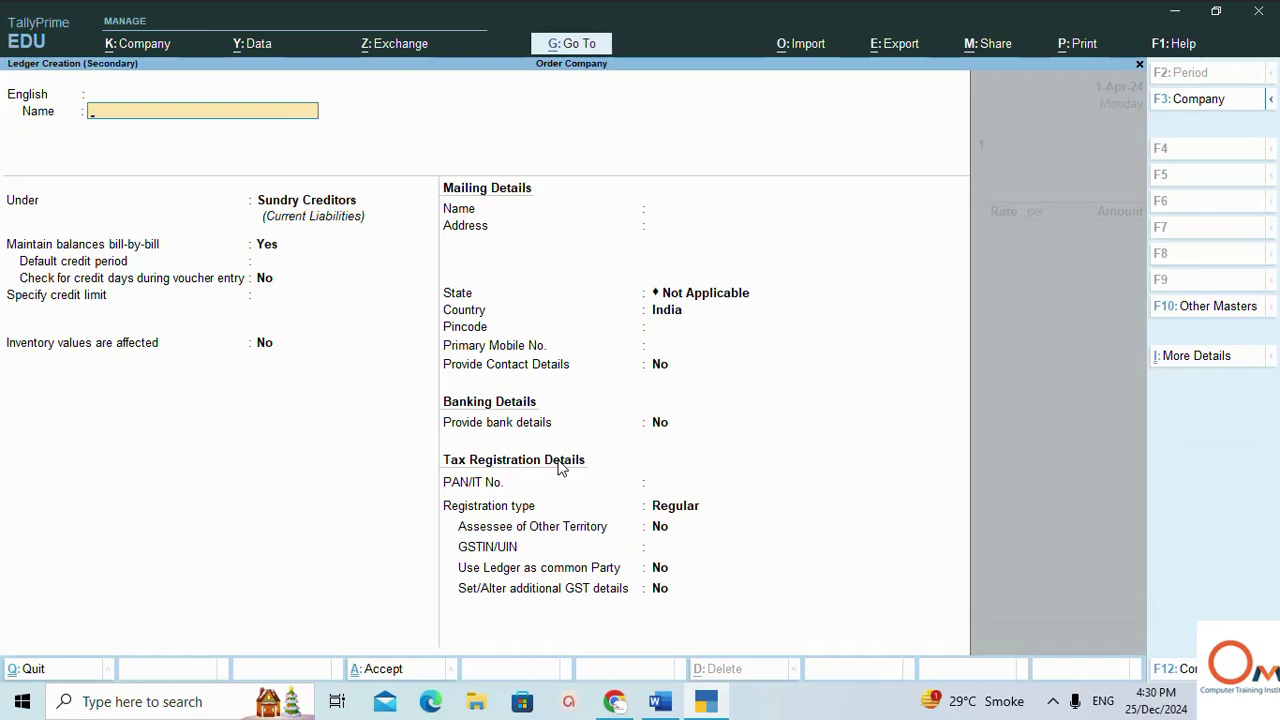
type("Purchase")
key("Return")
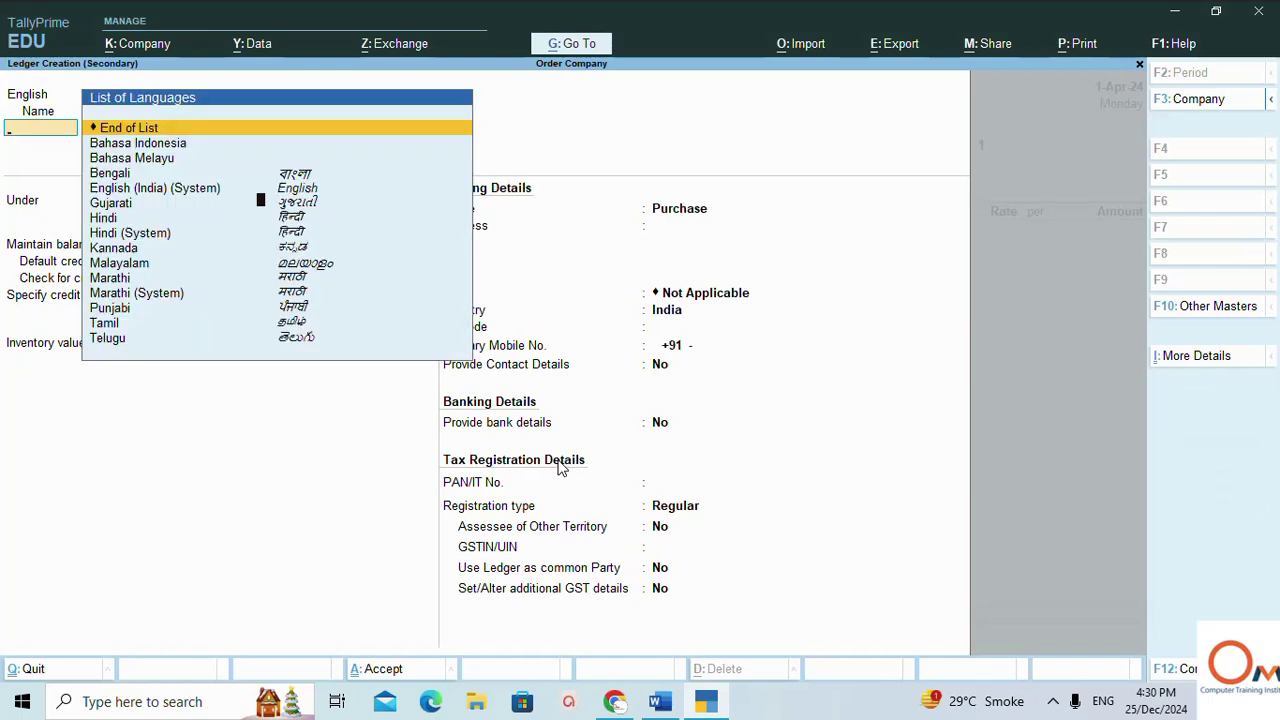
key("Return")
type("pu")
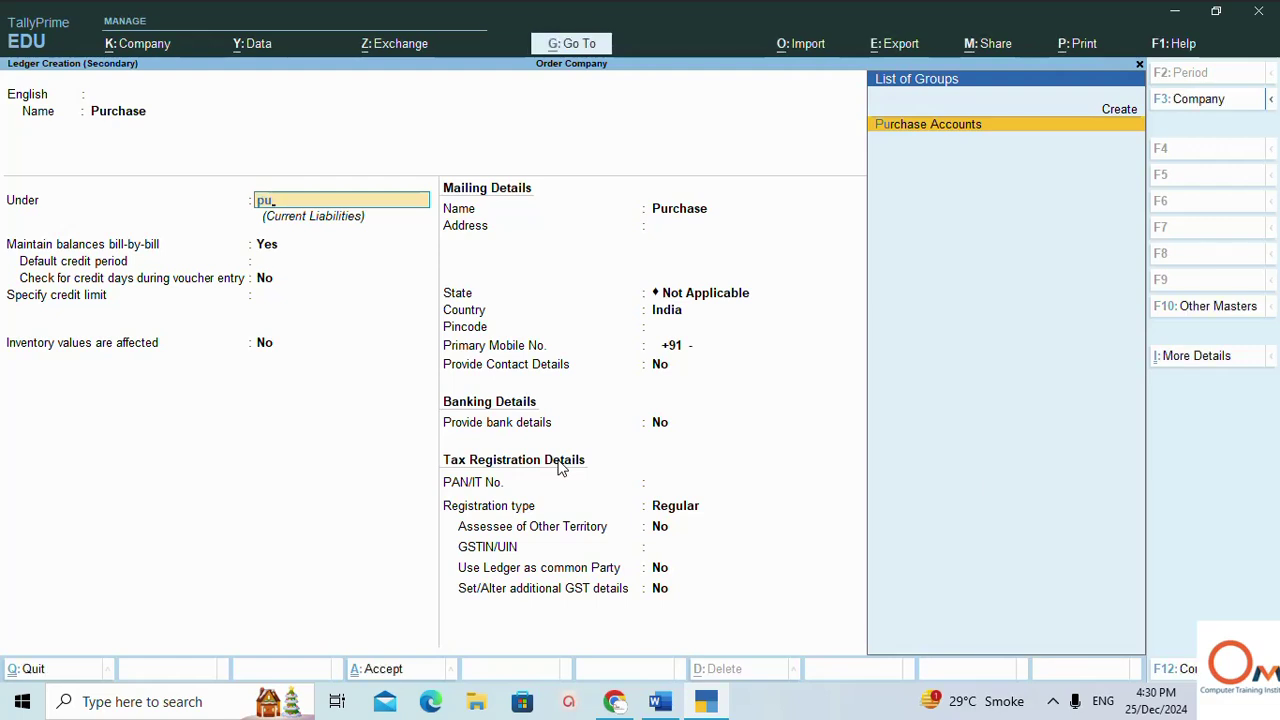
key("Return")
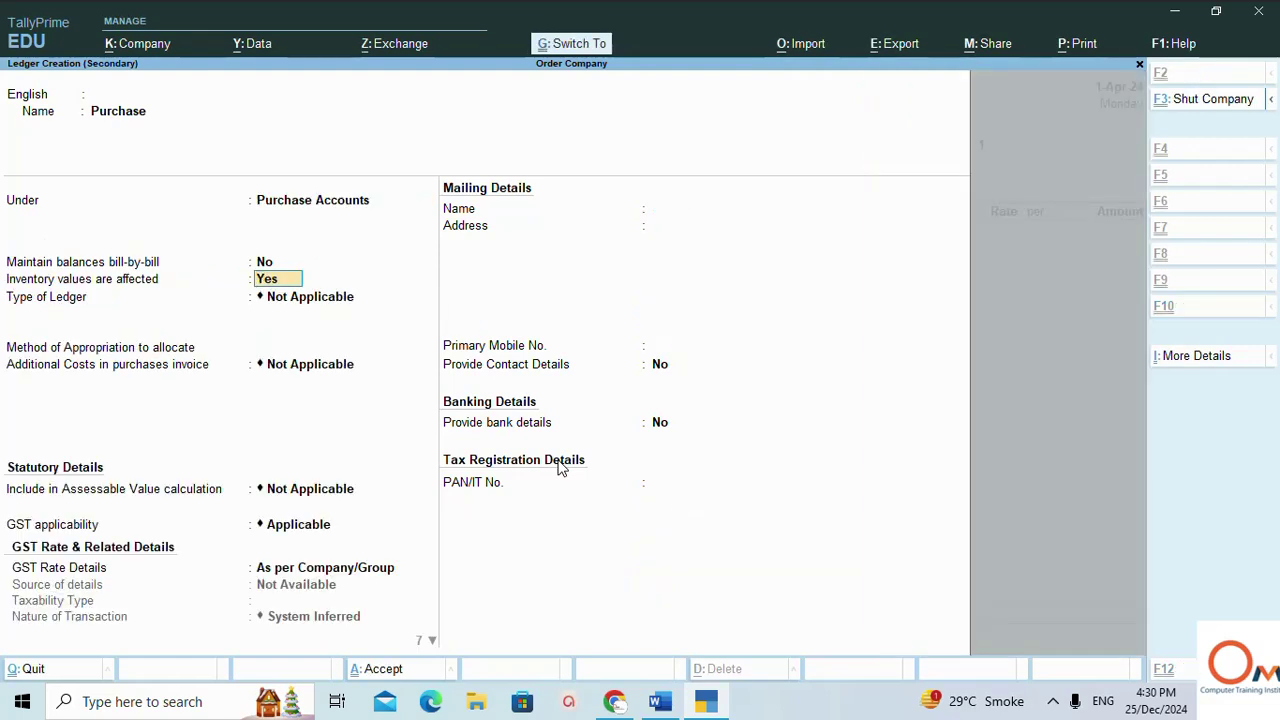
key("ctrl+a")
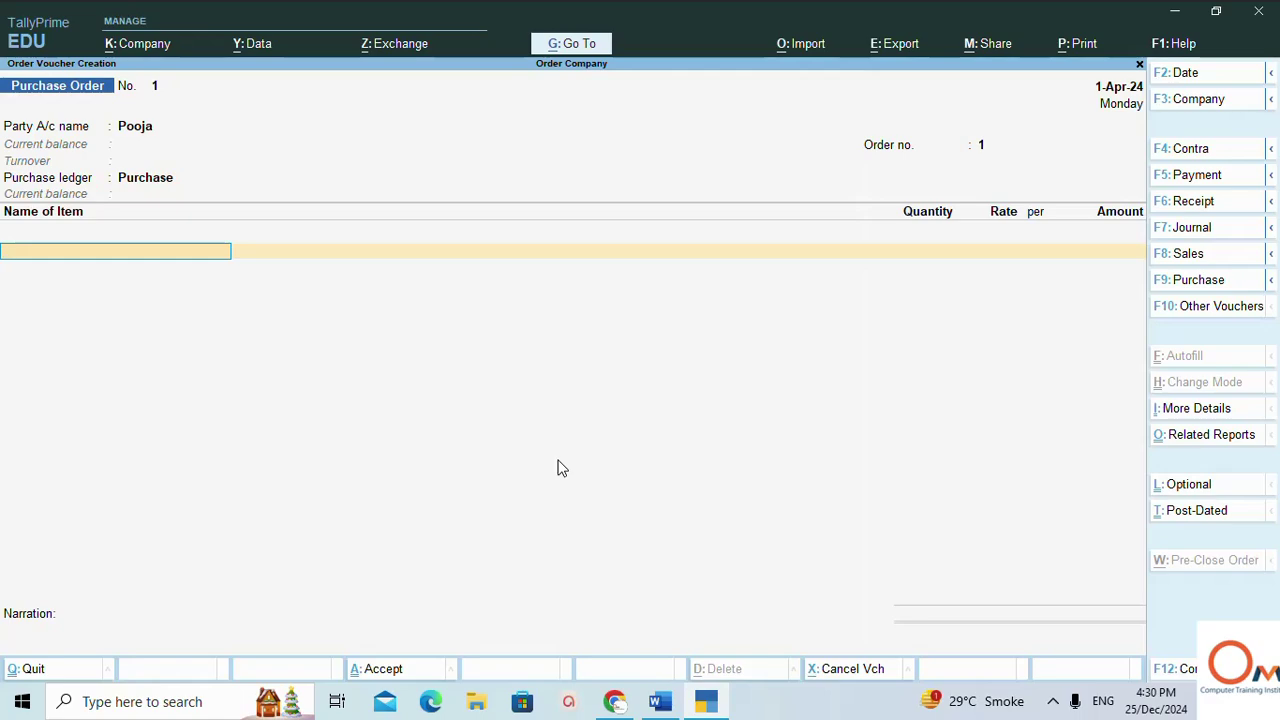
- Switch to the Word notes, add the rates 3000 and @ 3500 to the two Sonny tv lines, and return to TallyPrime
key("alt+Tab")
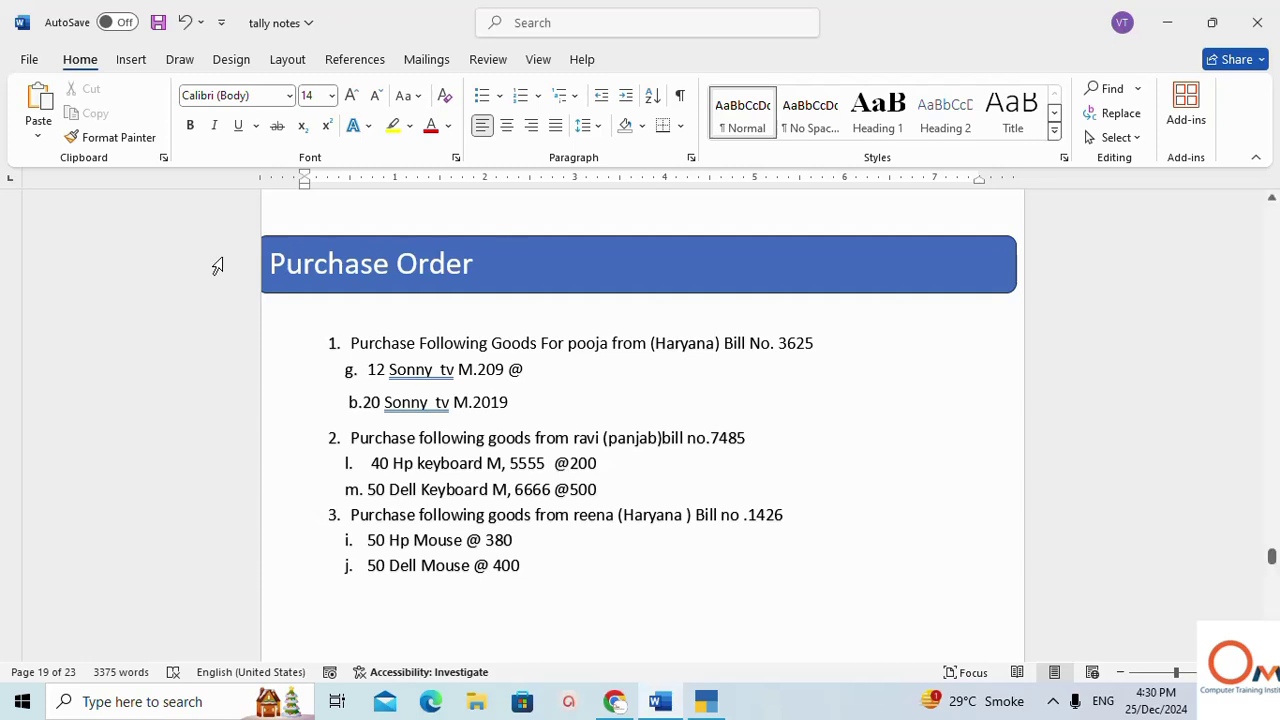
left_click(550, 373)
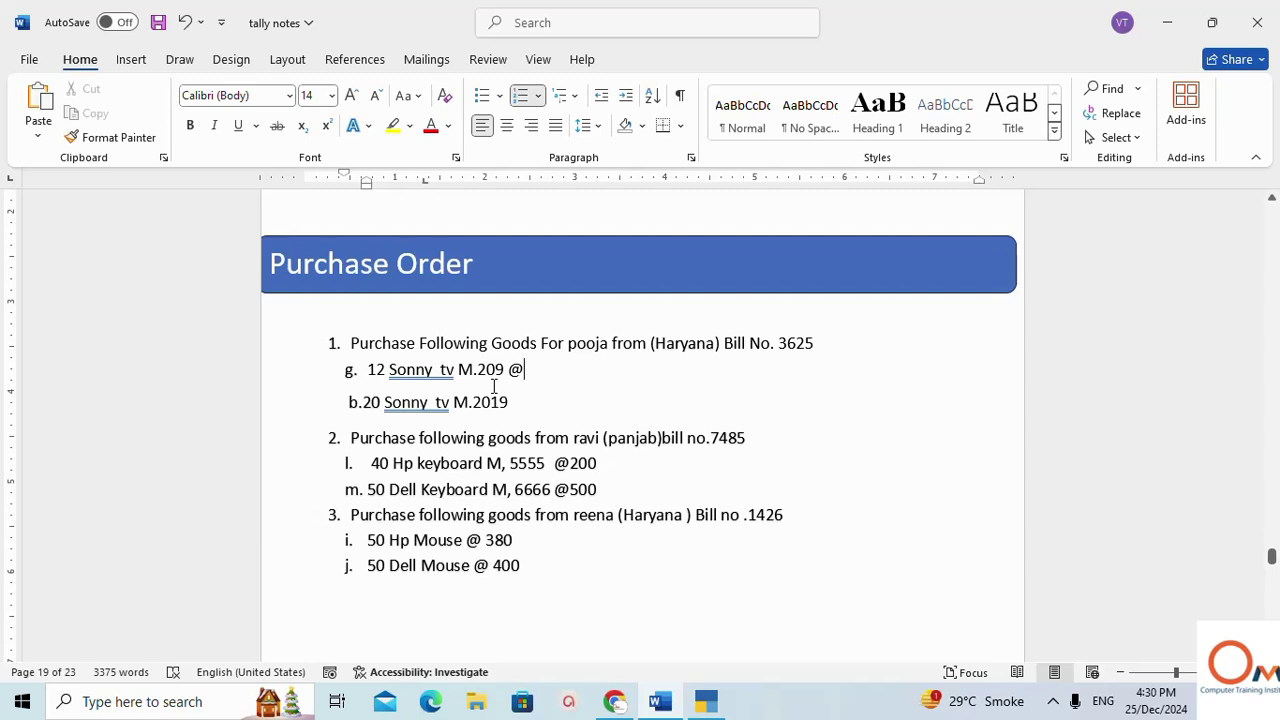
type("3000")
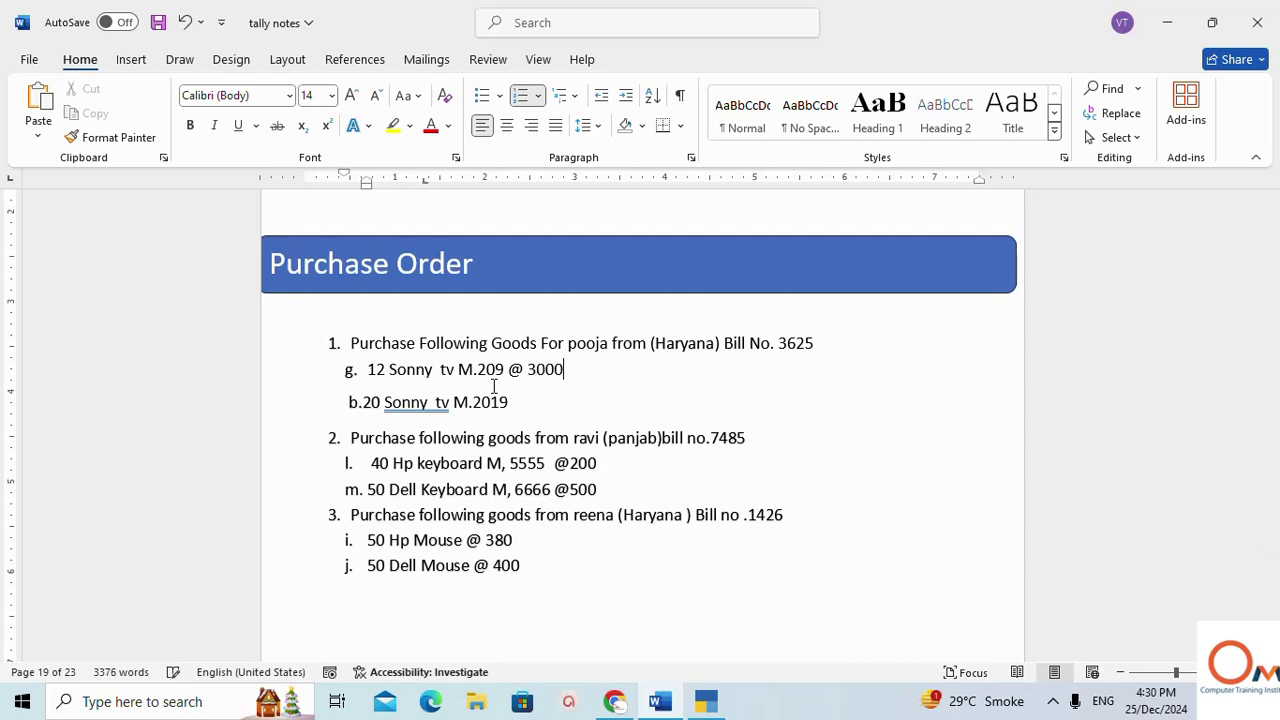
left_click(543, 409)
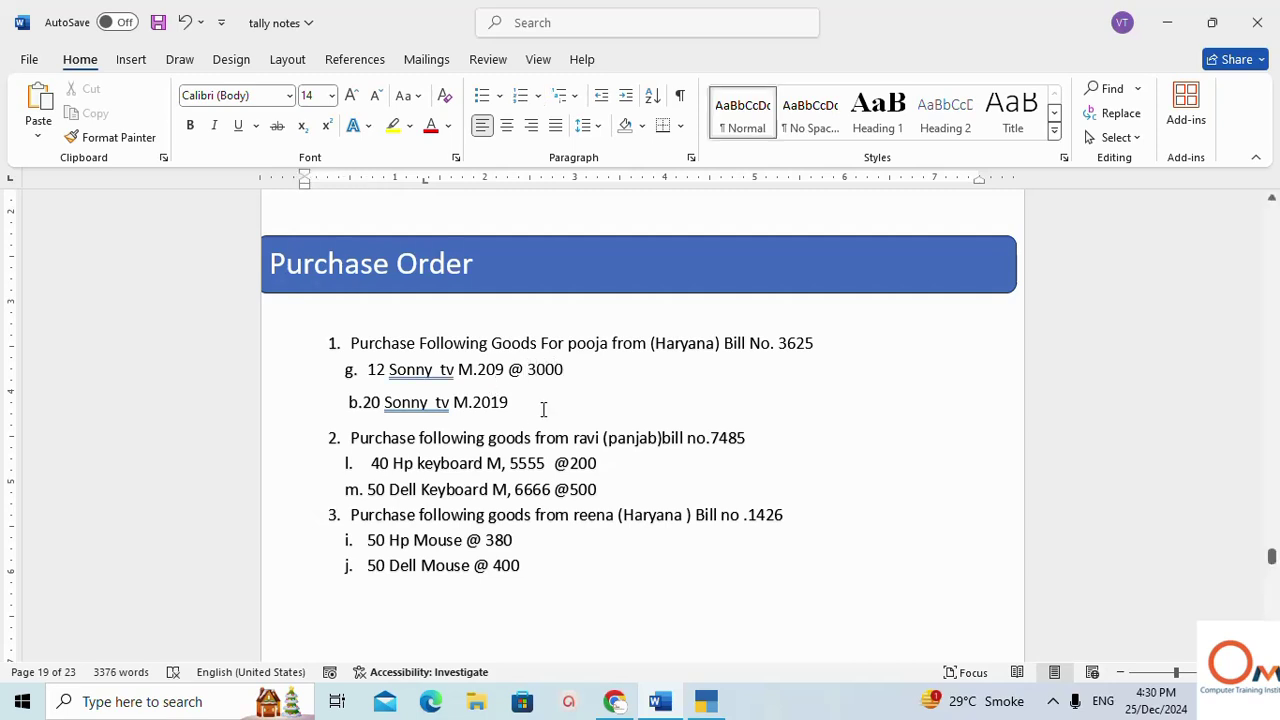
type("@ 3500")
key("alt+Tab")
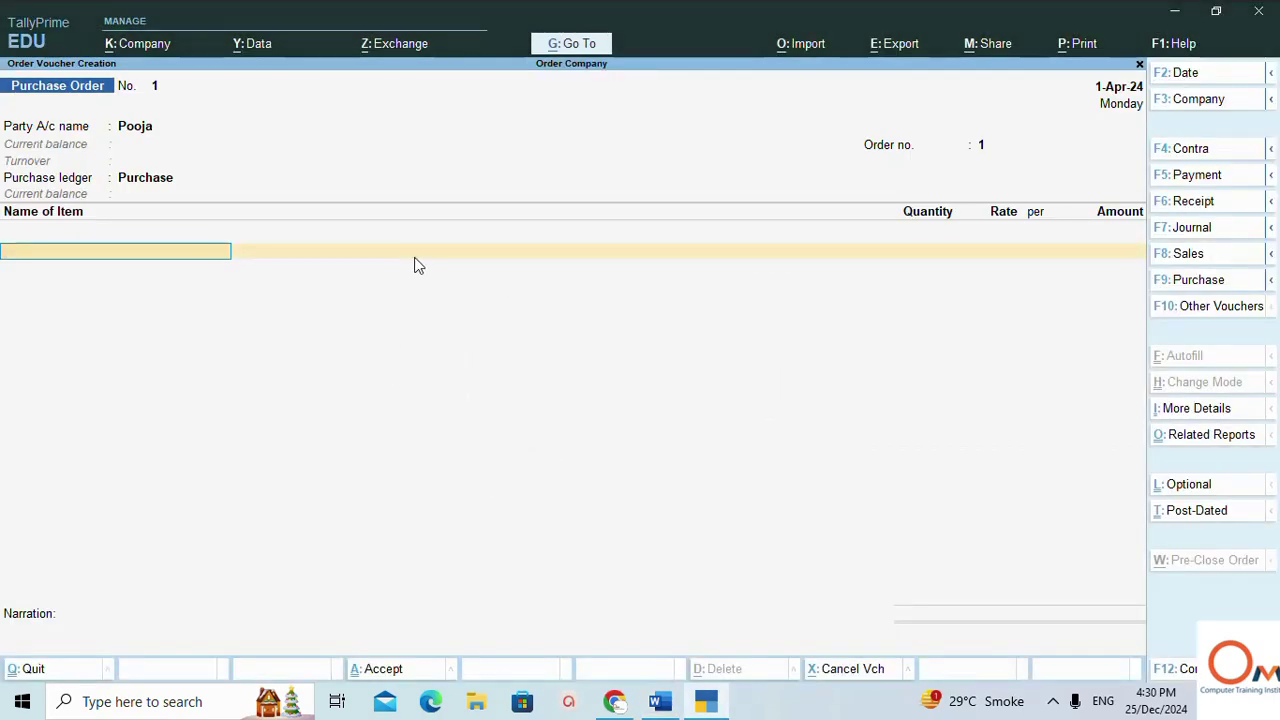
- Start a new stock item named Sonny Tv from the order's item line, under Primary with no category
key("alt+c")
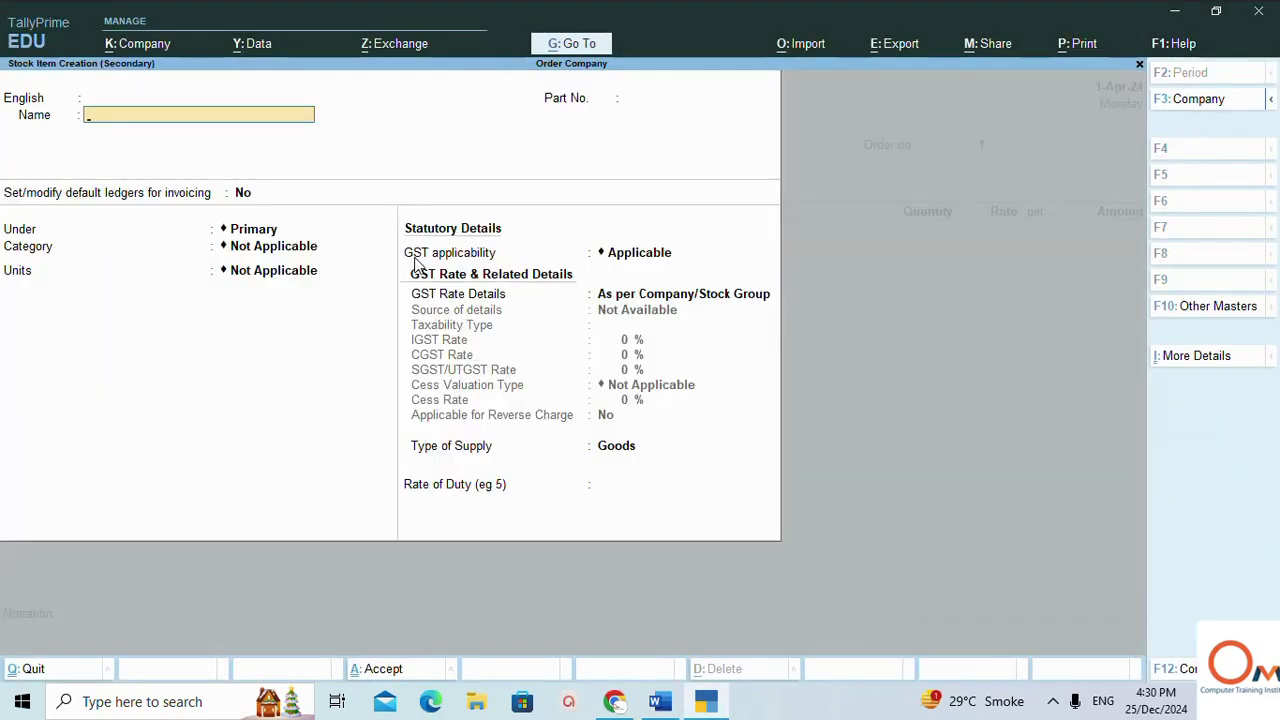
type("Sonny Tv")
key("Return")
key("Return")
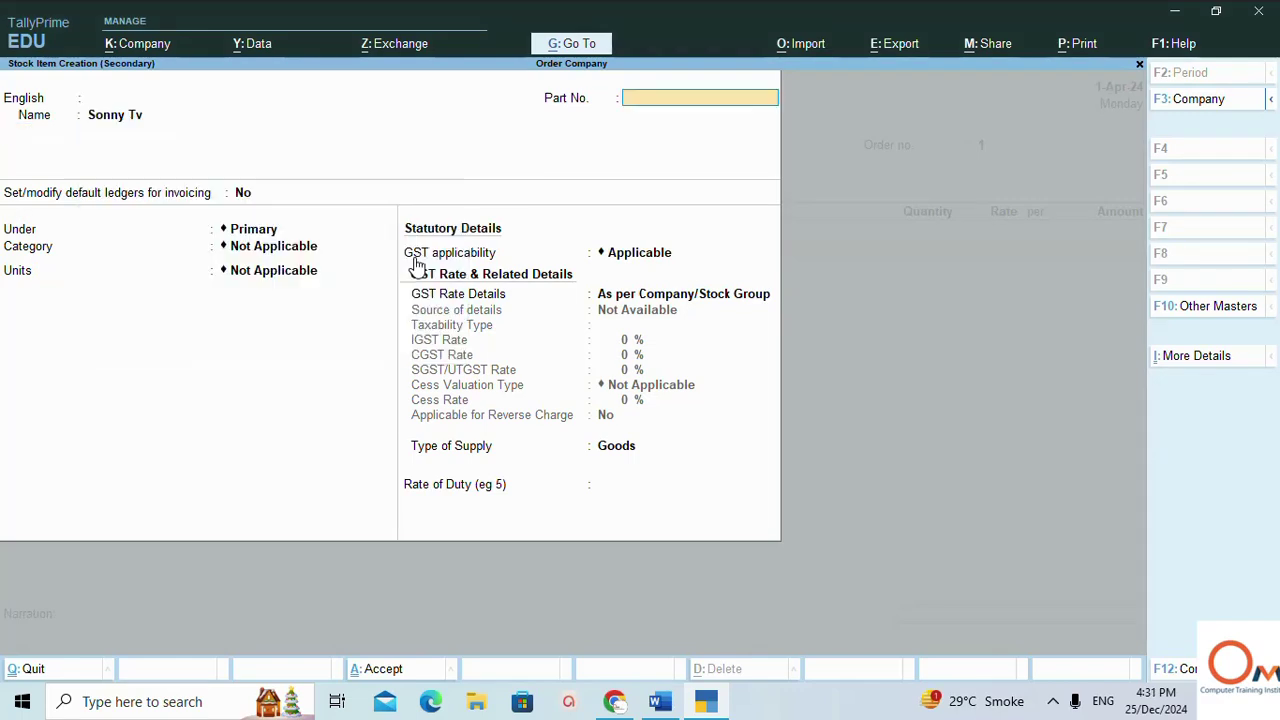
key("Return")
key("Return")
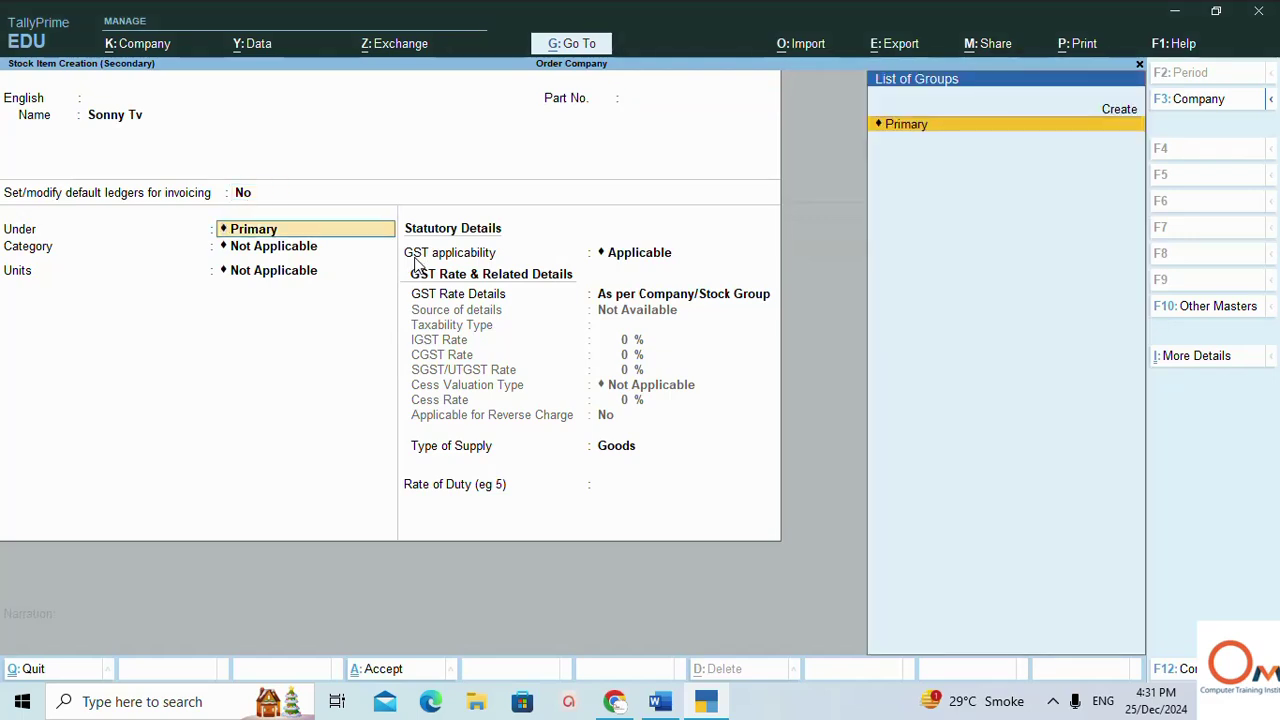
key("Return")
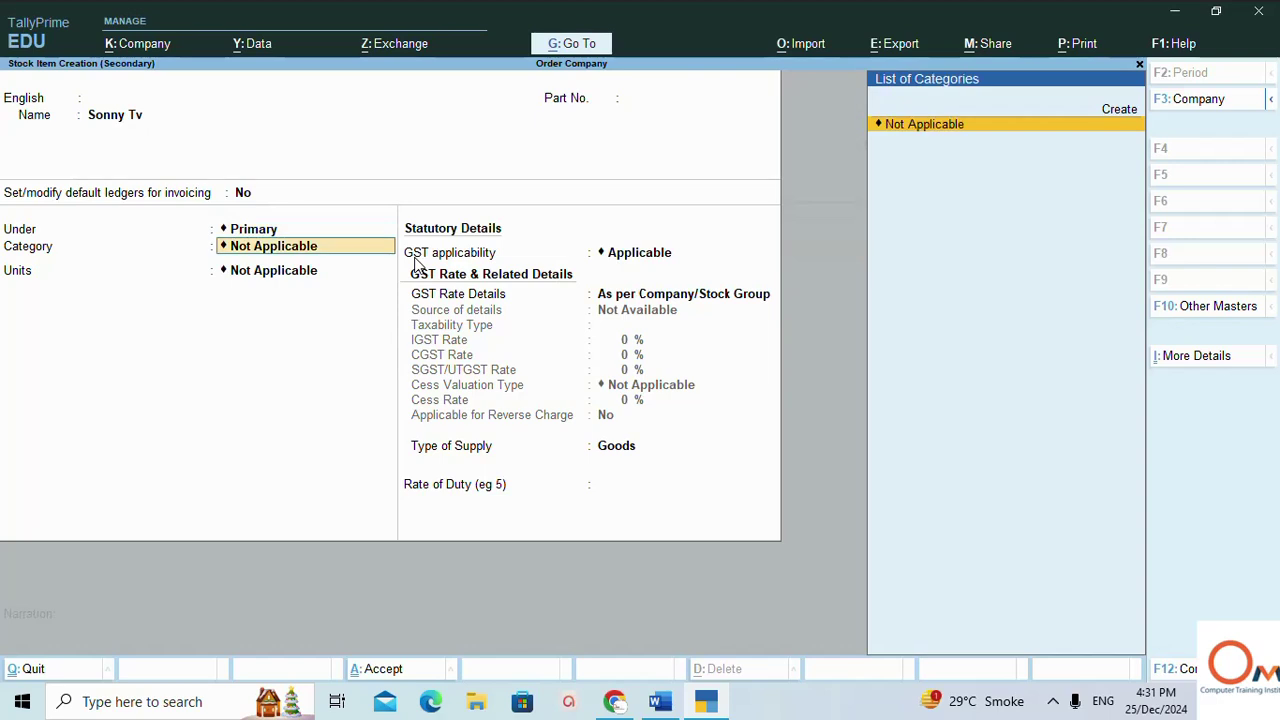
key("Return")
- Create a simple unit with the symbol pc and 0 decimal places, and use it as the stock item's unit
key("alt+c")
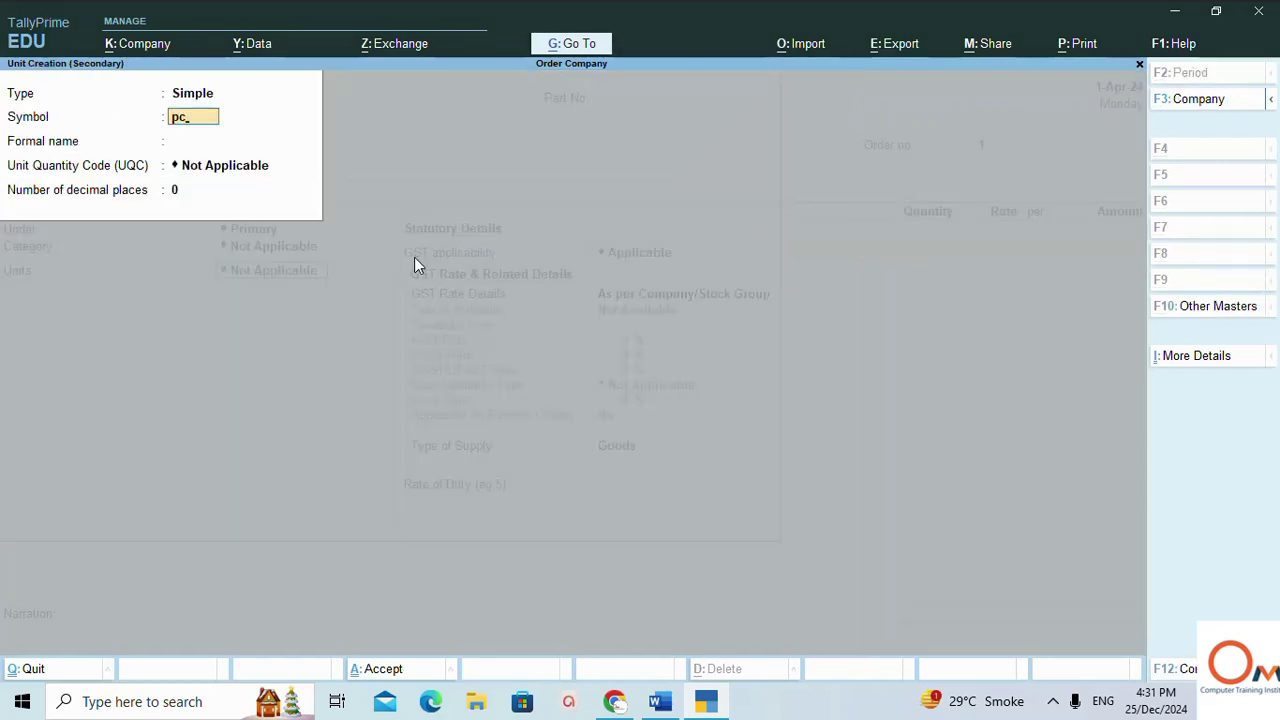
type("pc")
key("Return")
key("Return")
key("Return")
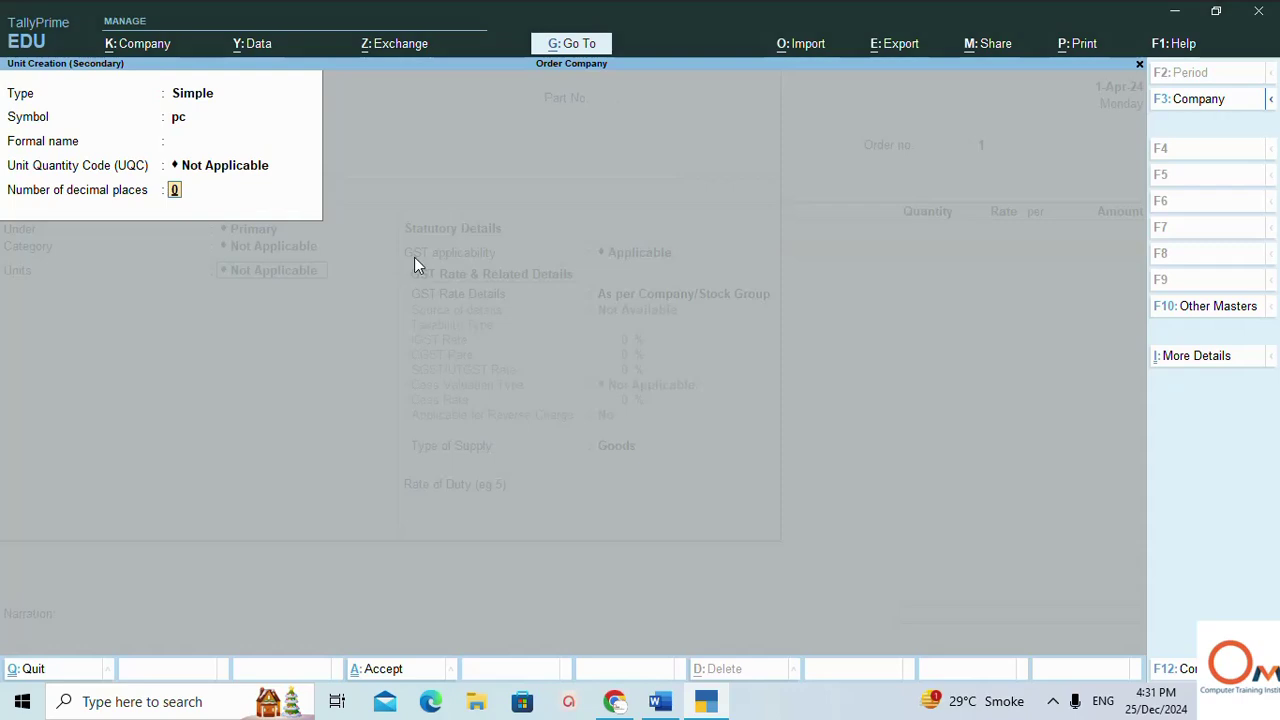
key("Return")
key("Return")
key("Return")
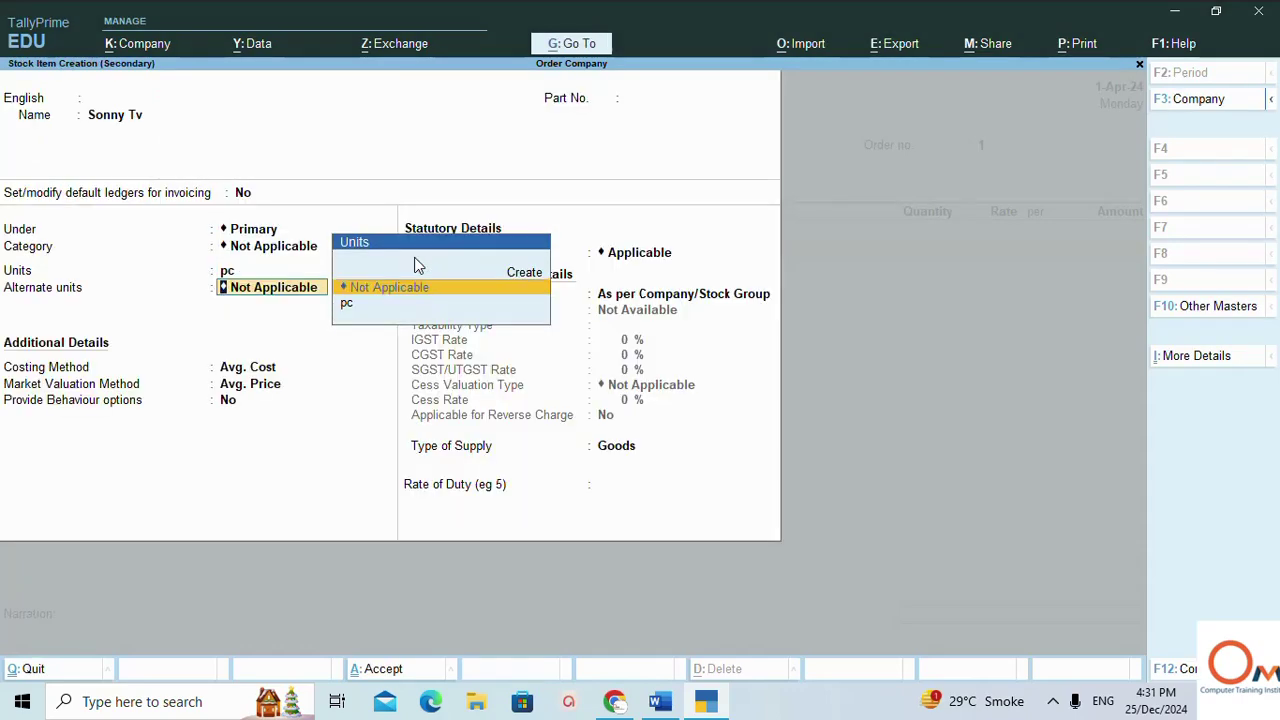
- Keep the default alternate unit, costing and GST details for Sonny Tv and save the stock item
key("Return")
key("Return")
key("Return")
key("Return")
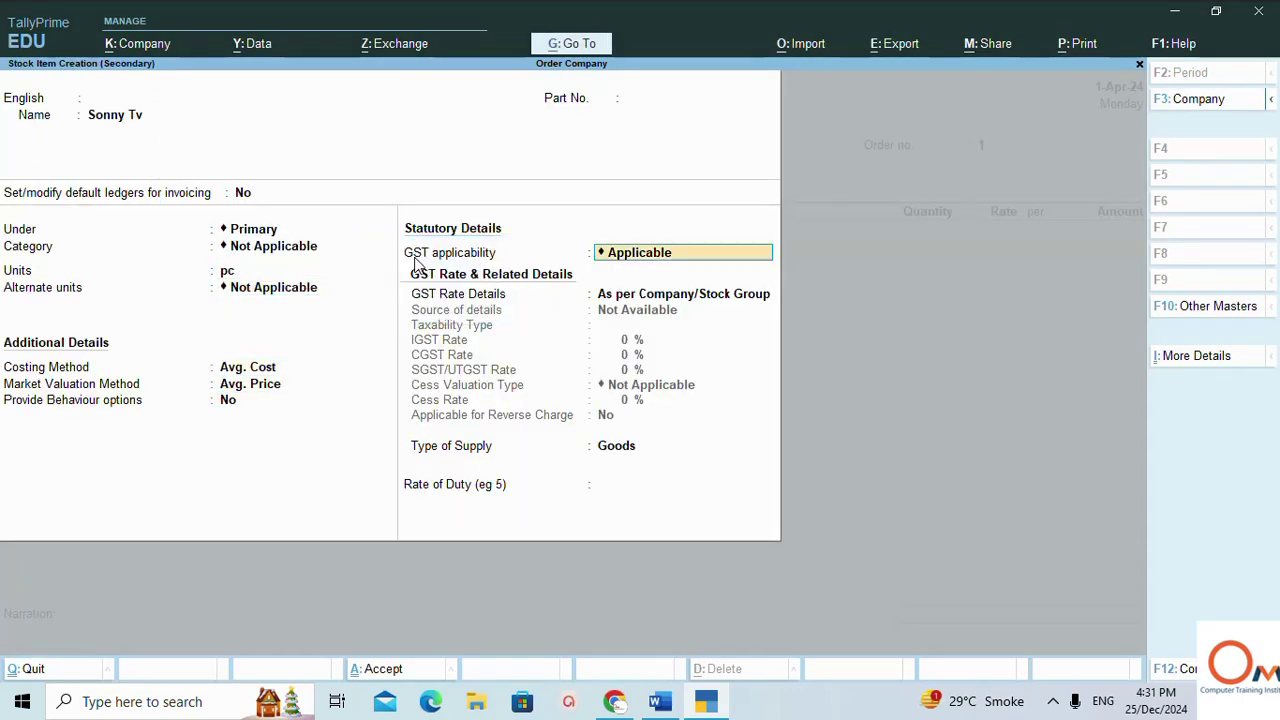
key("Return")
key("Return")
key("Return")
key("Return")
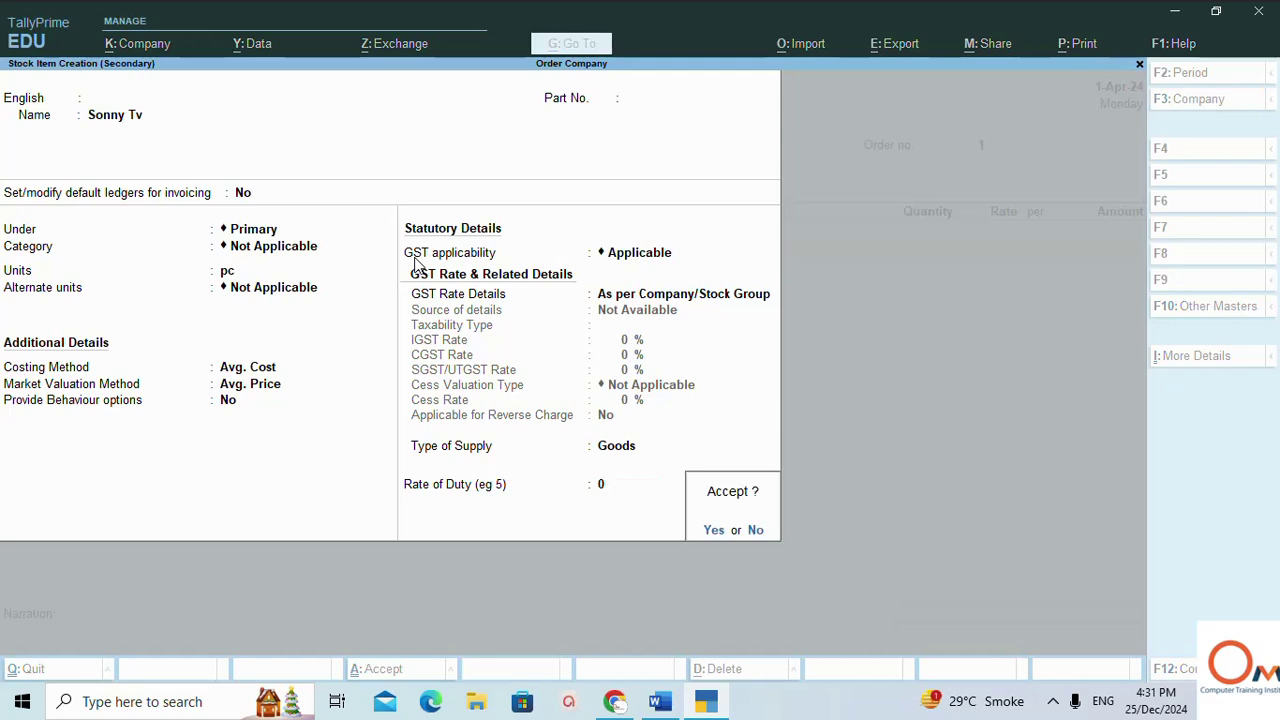
key("Return")
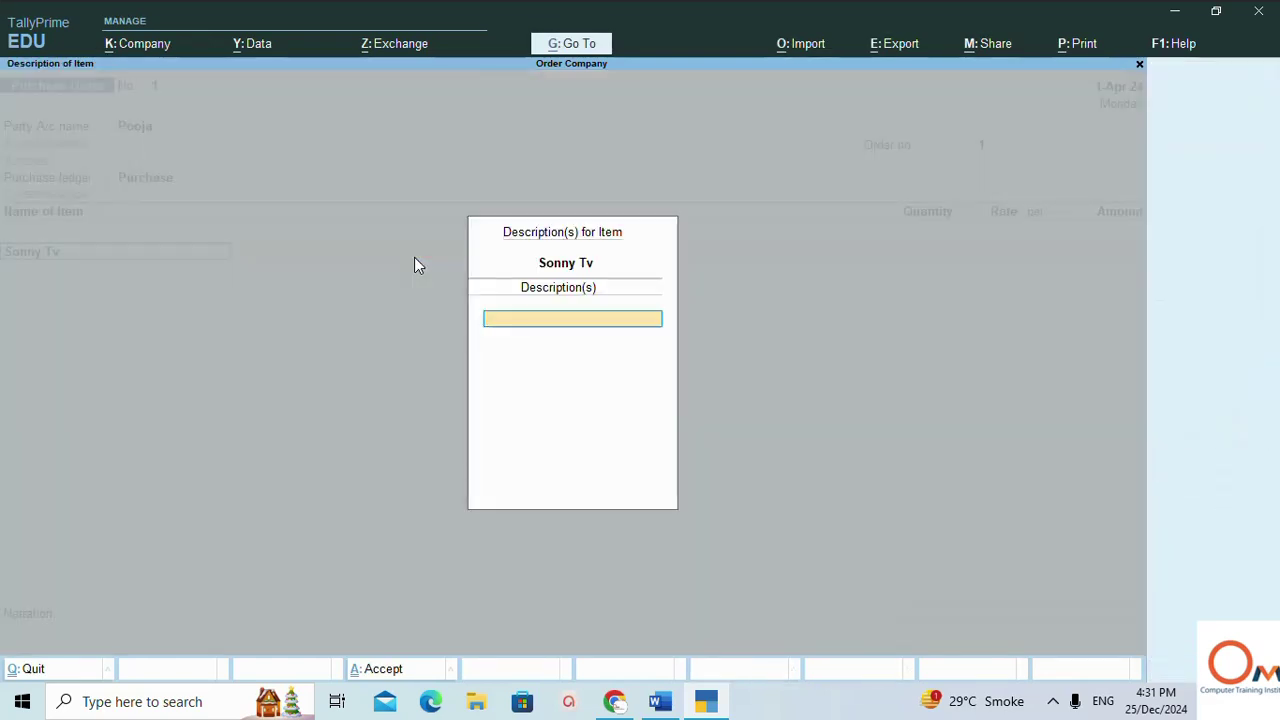
- Leave the Sonny Tv description blank, keep the 1-Apr-24 due date, and enter a quantity of 12 from the Word notes
key("Return")
key("Return")
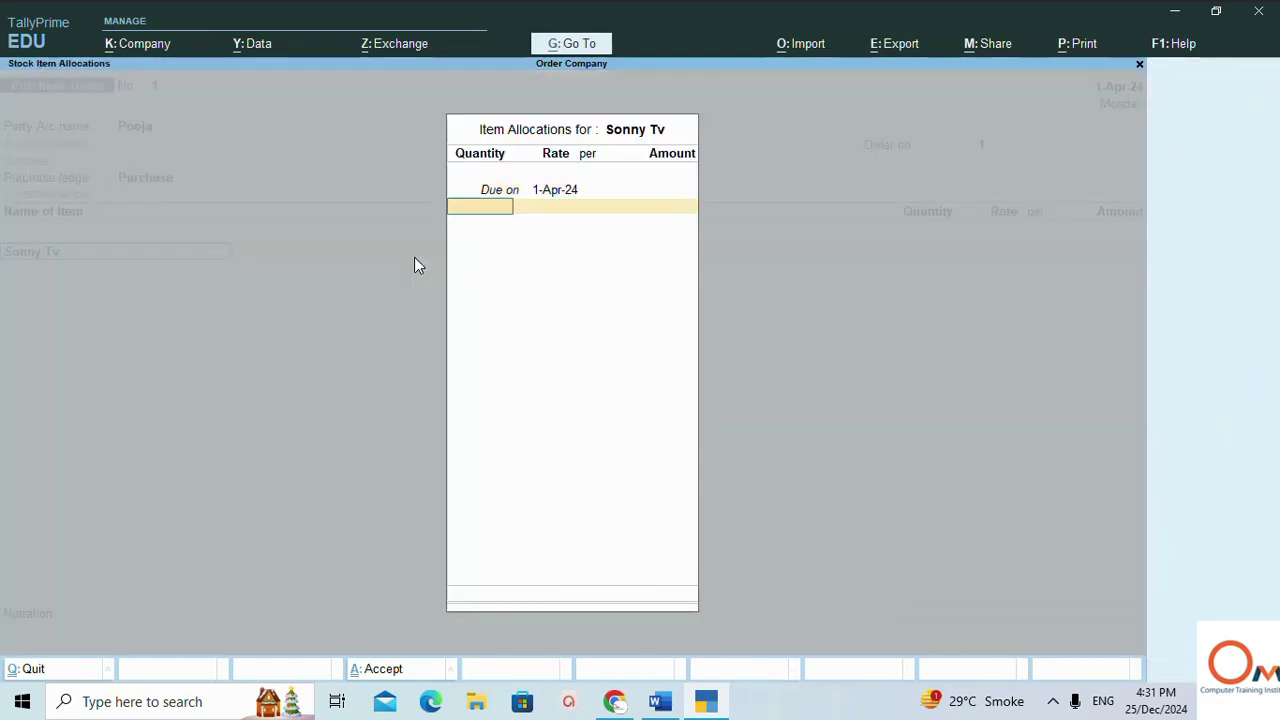
key("alt+Tab")
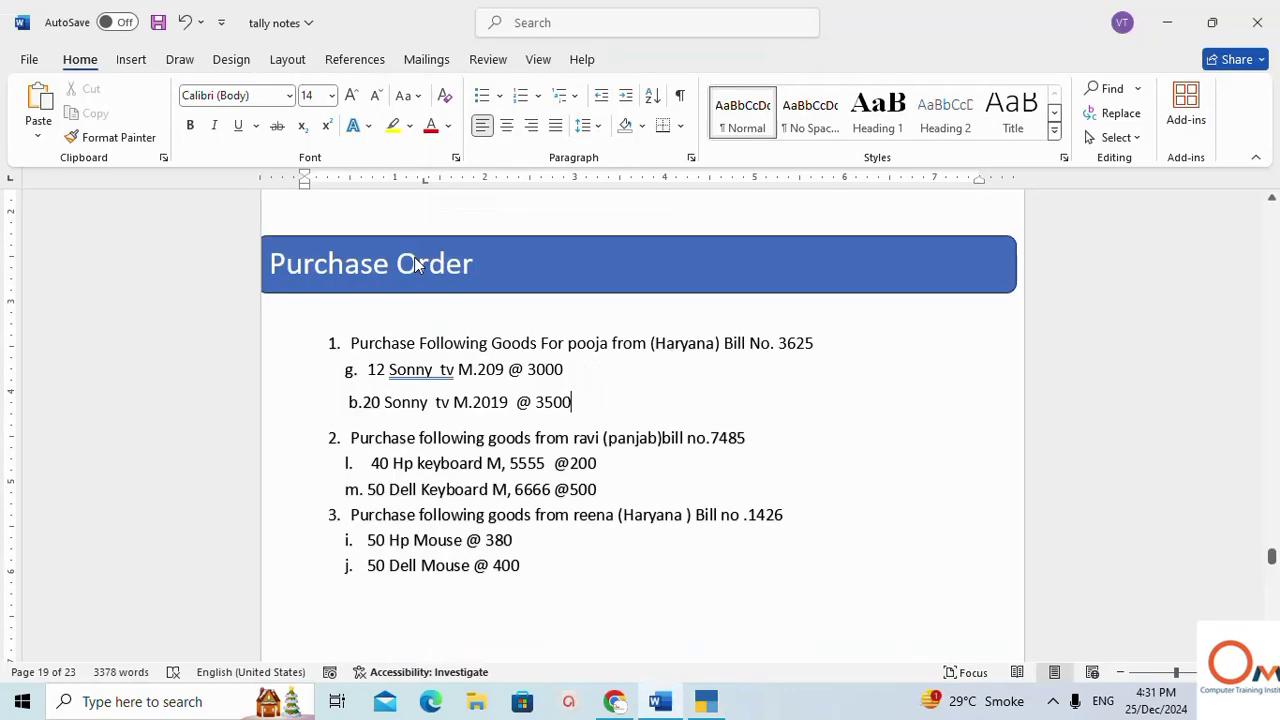
key("alt+Tab")
type("12")
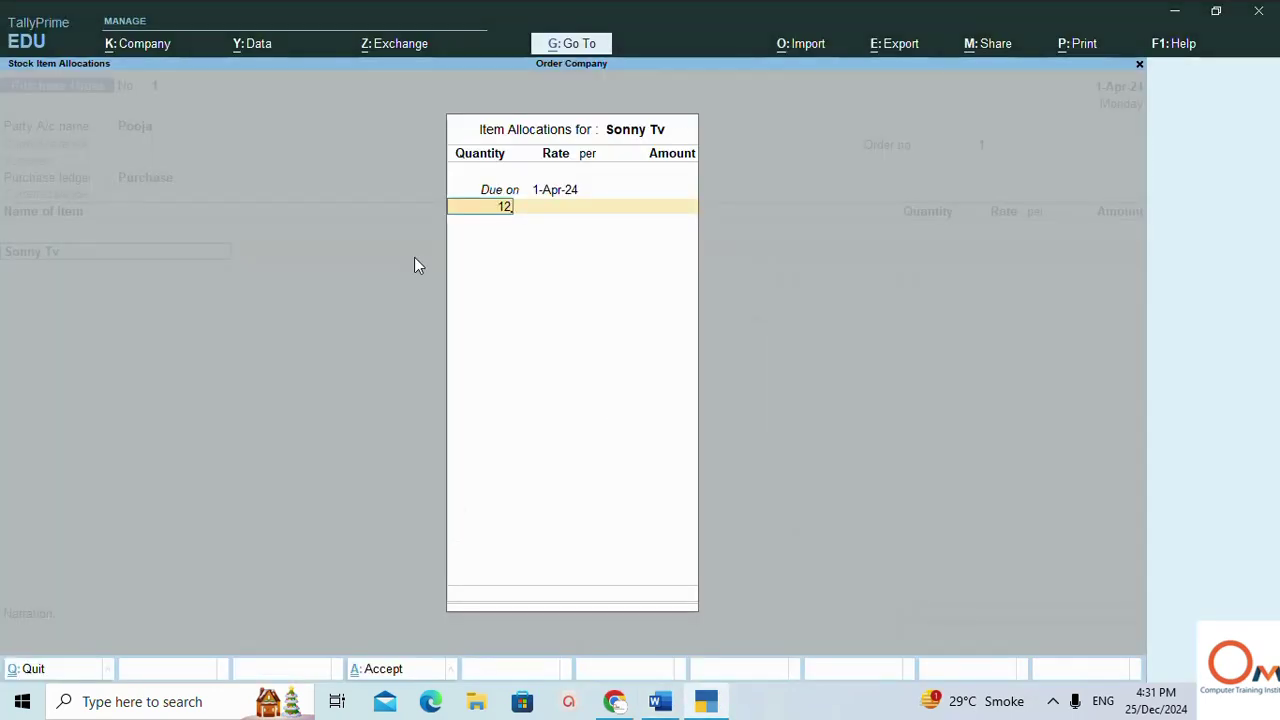
key("alt+Tab")
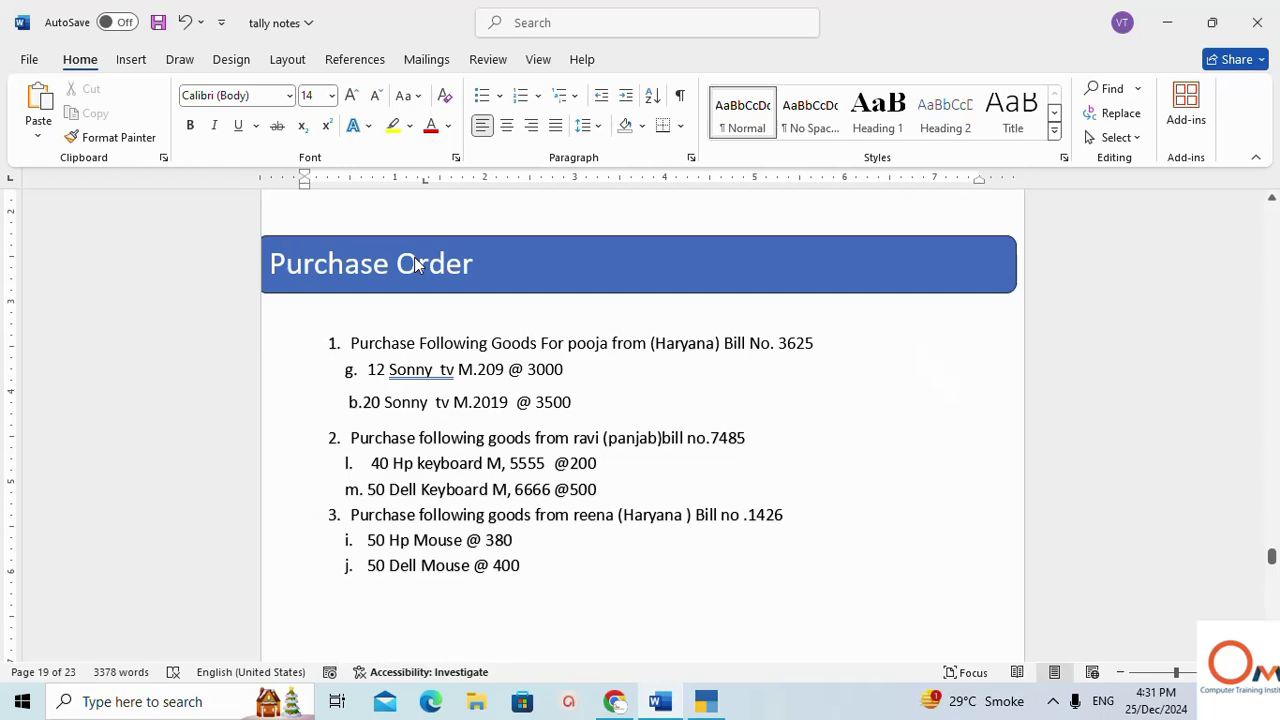
key("alt+Tab")
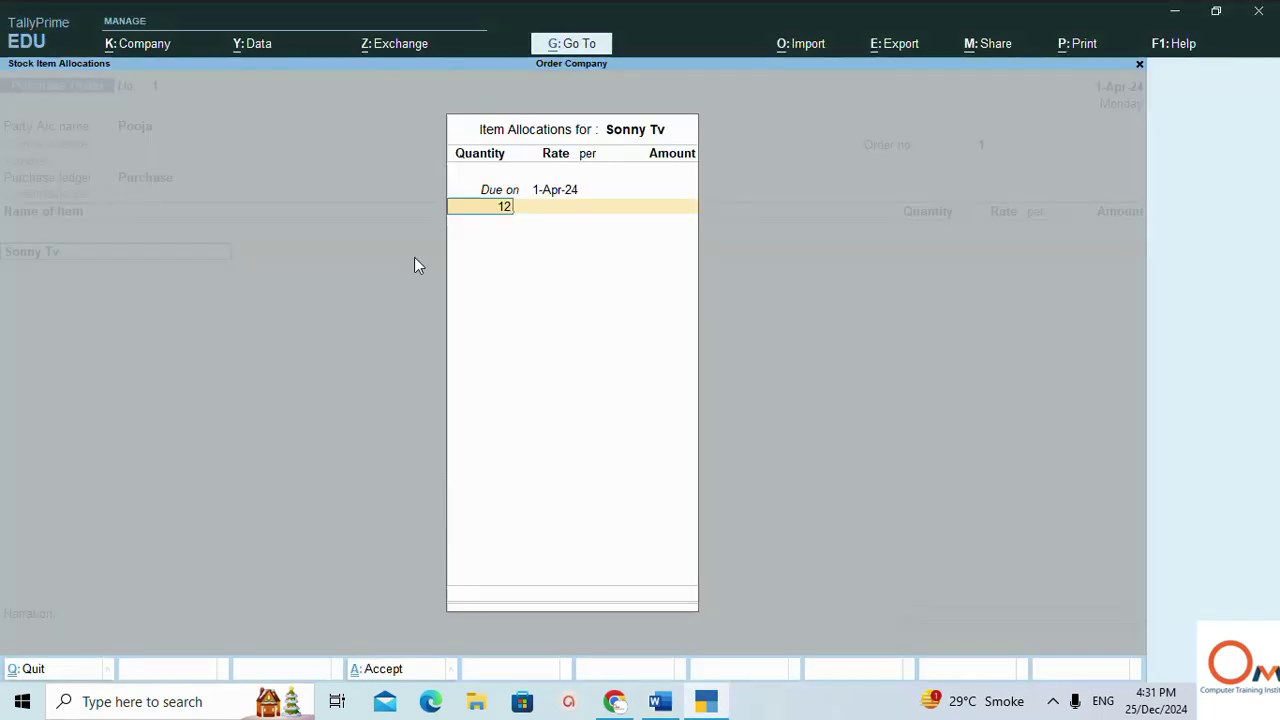
- Set the Sonny Tv rate to 3000 per pc and complete its item allocation without another due date
key("Return")
type("3000")
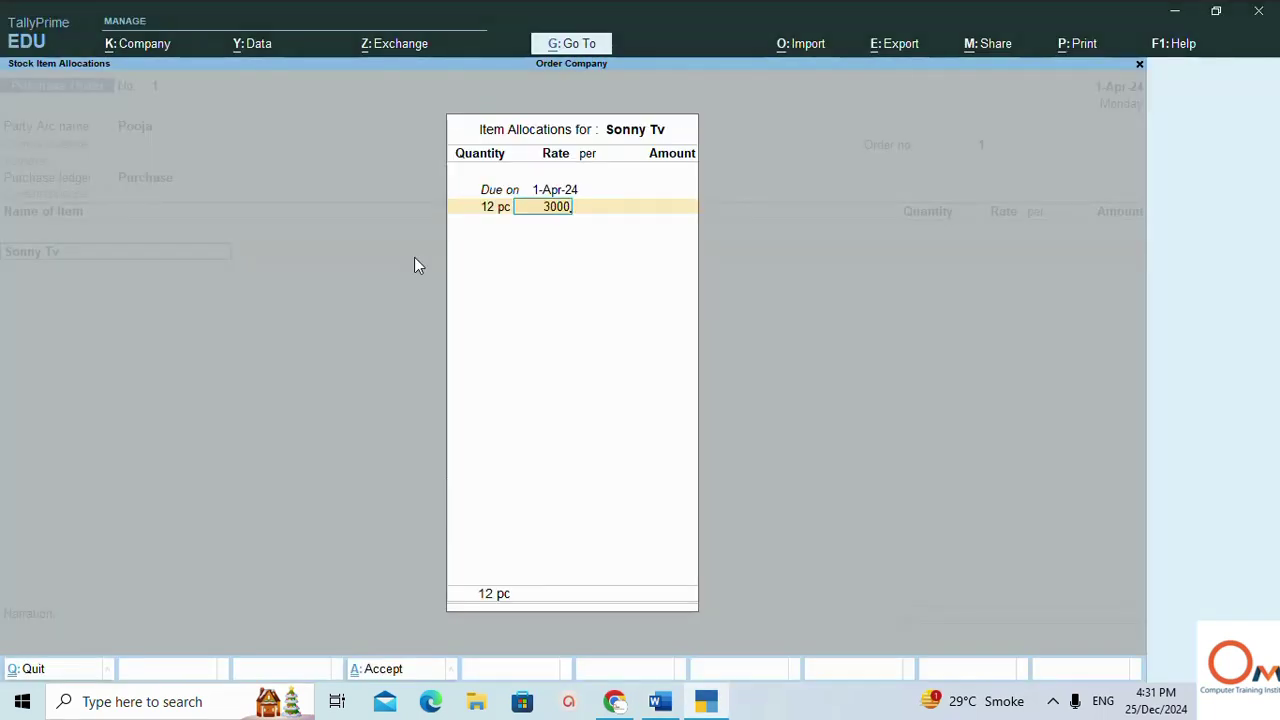
key("Return")
key("Return")
key("Return")
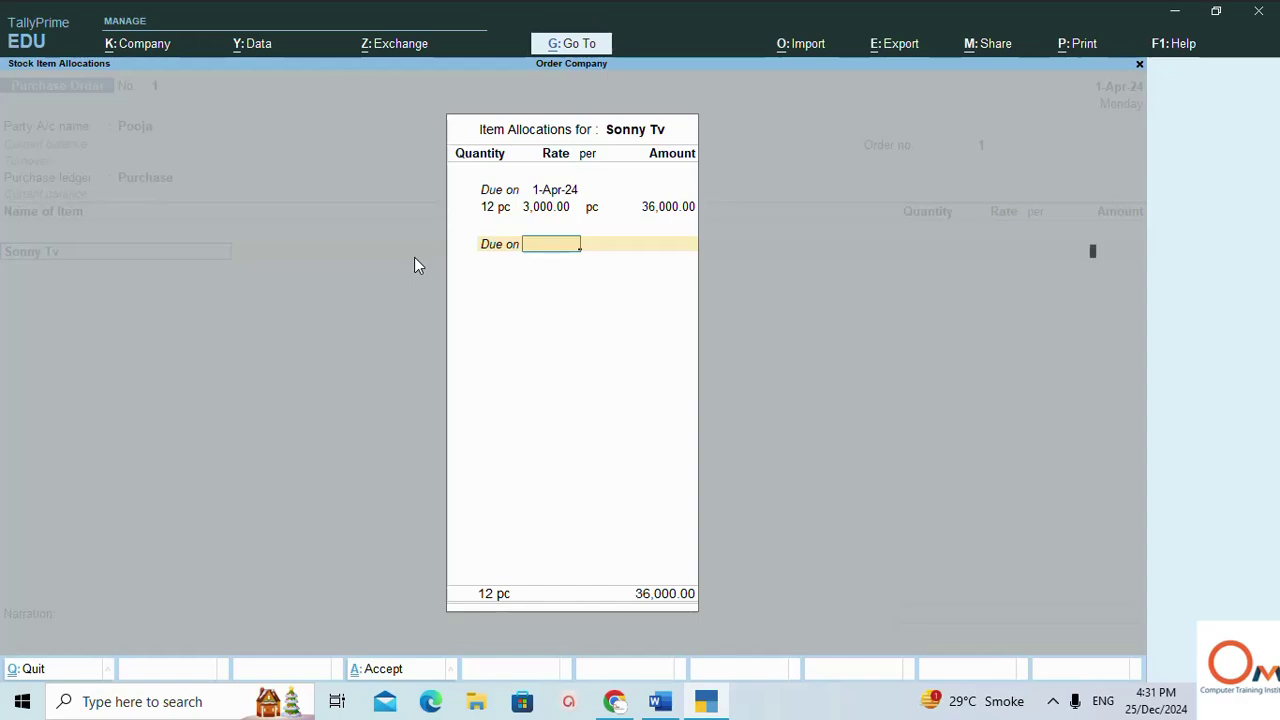
key("Return")
key("Return")
- Check the next order line in the Word notes, return to TallyPrime, and start a new stock item named Sonny Tv 2019
key("alt+Tab")
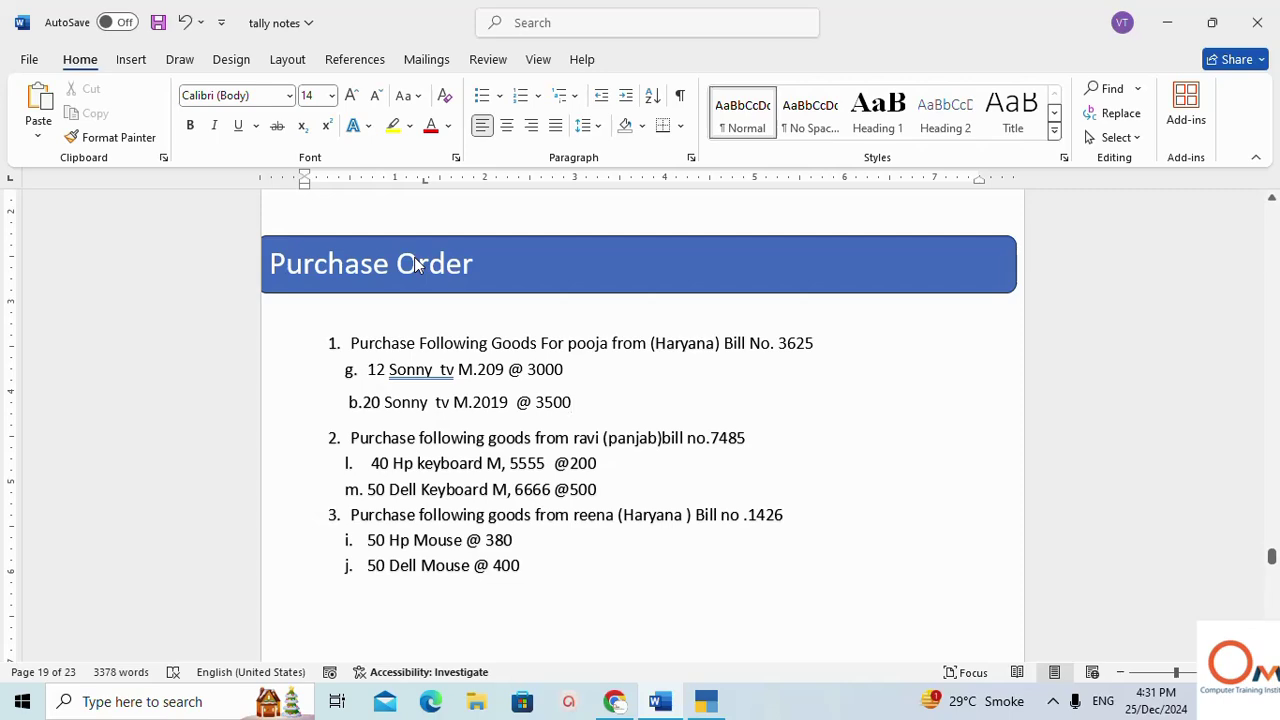
key("alt+Tab")
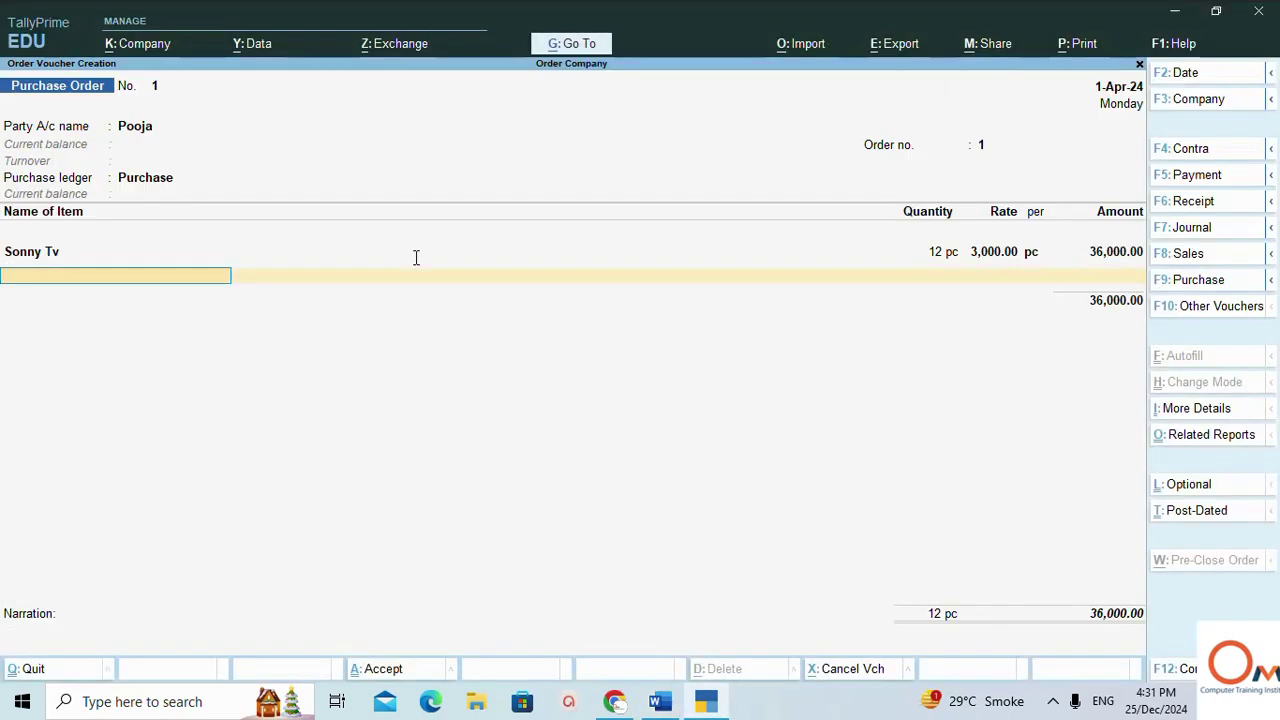
key("alt")
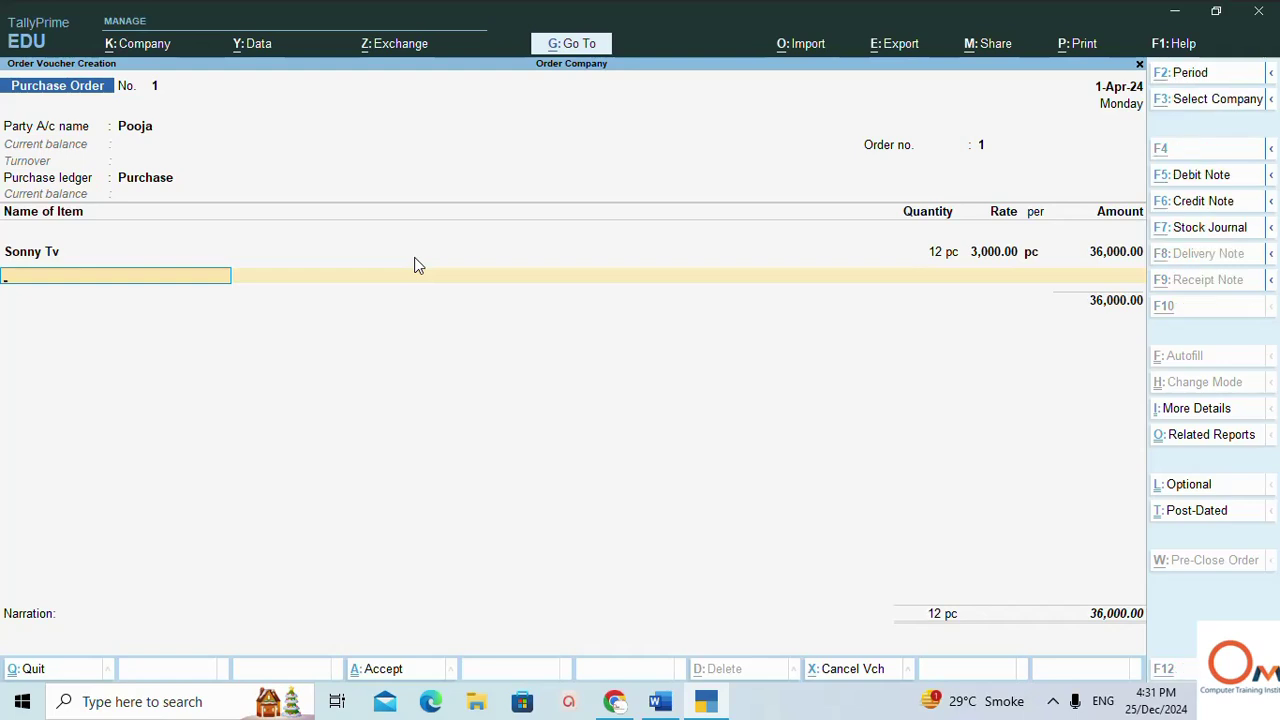
key("alt+c")
type("S")
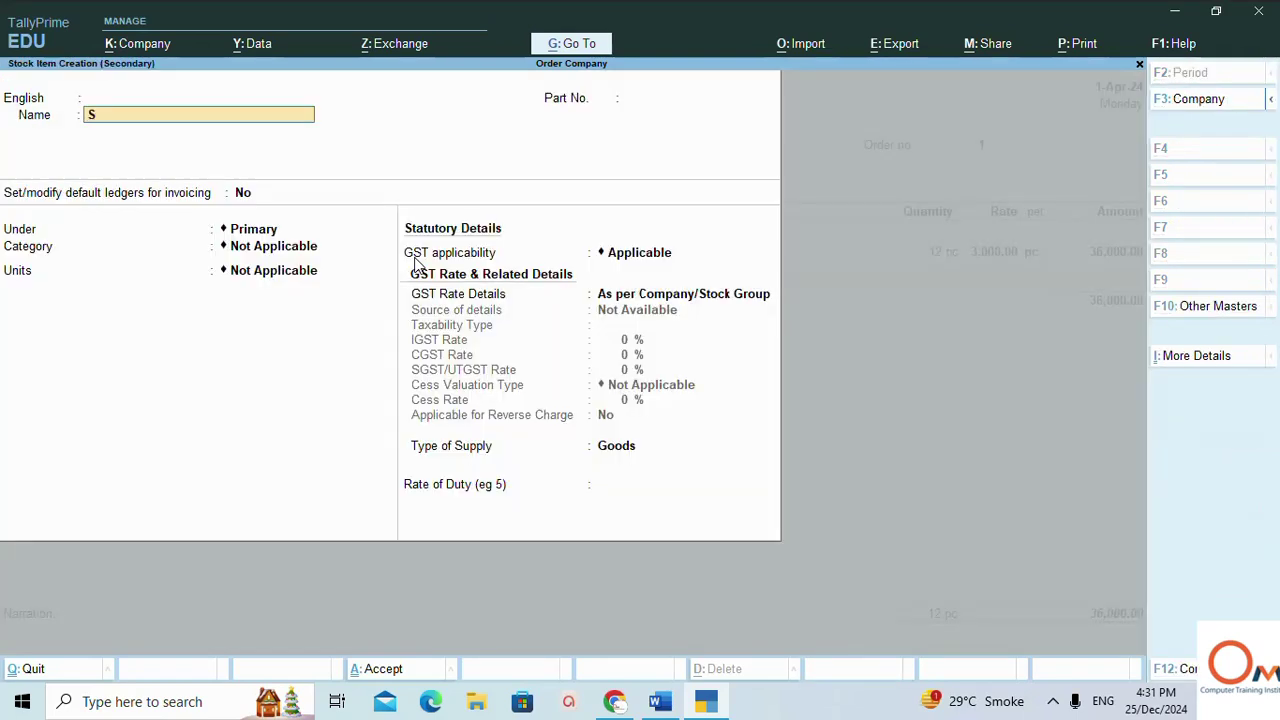
type("onny tv 2019")
key("Return")
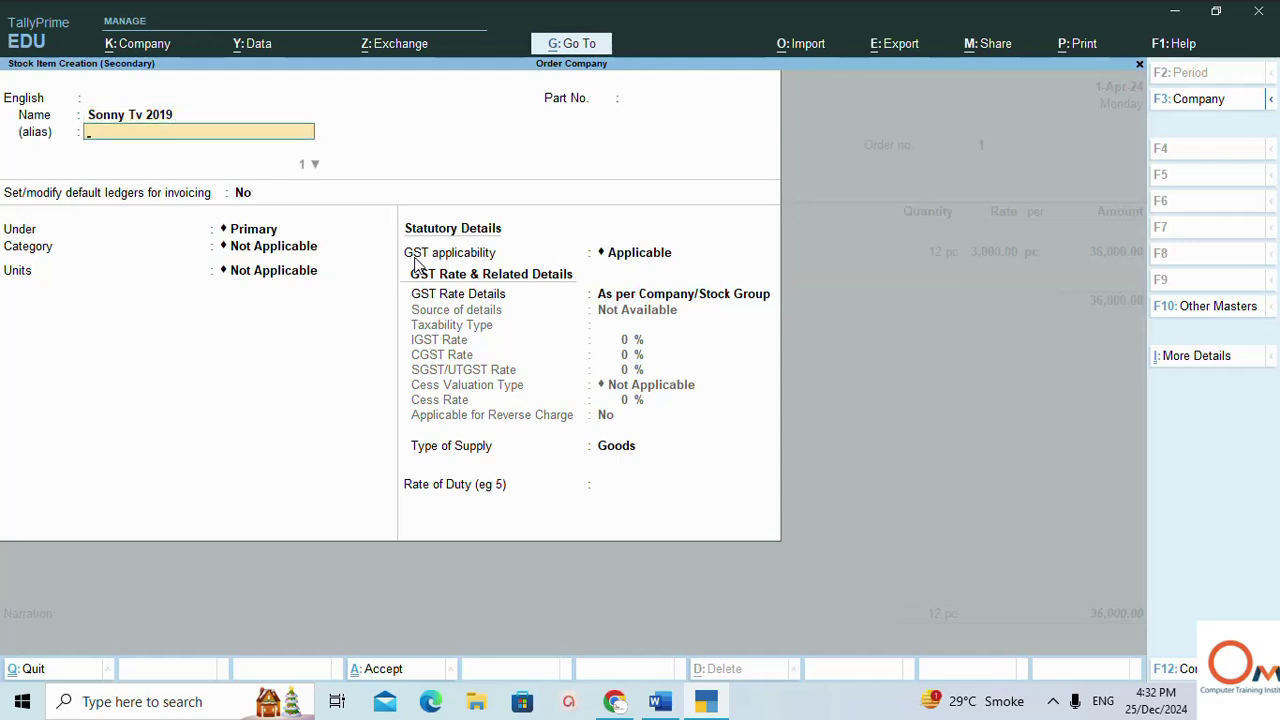
- Keep Sonny Tv 2019 under Primary with no category, set its unit to pc, and save the stock item
key("Return")
key("Return")
key("Return")
key("Return")
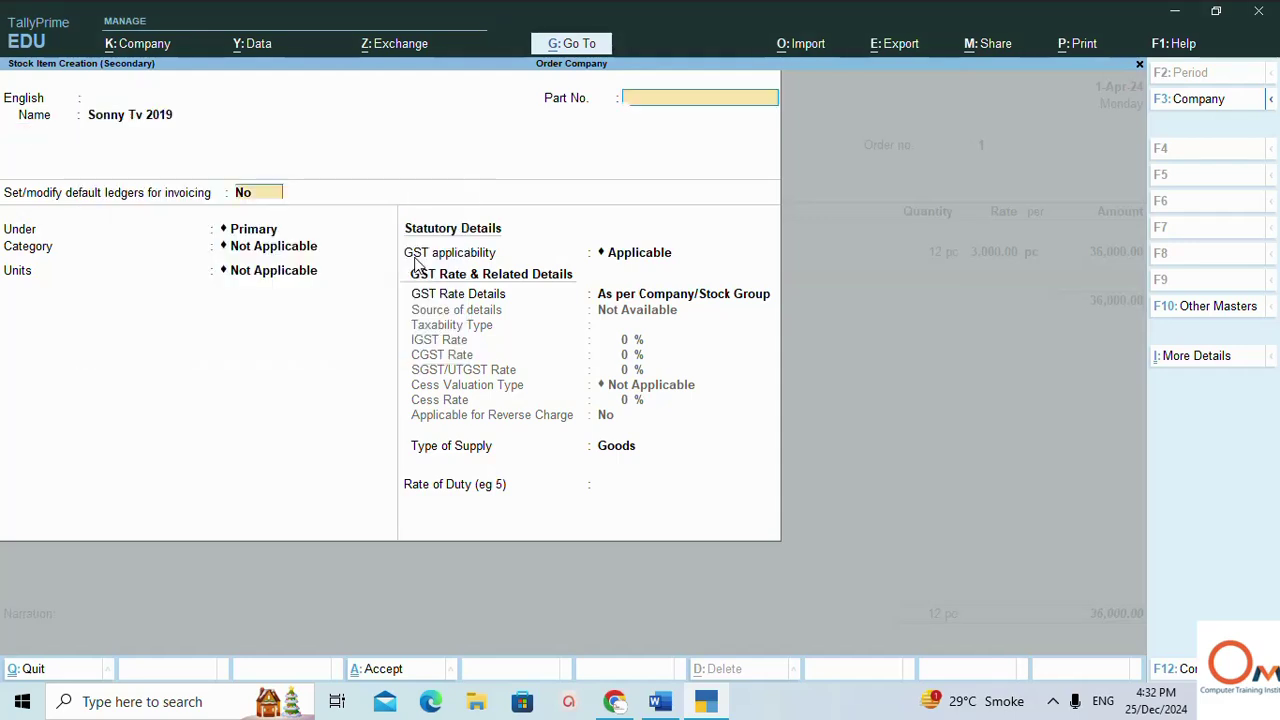
key("Return")
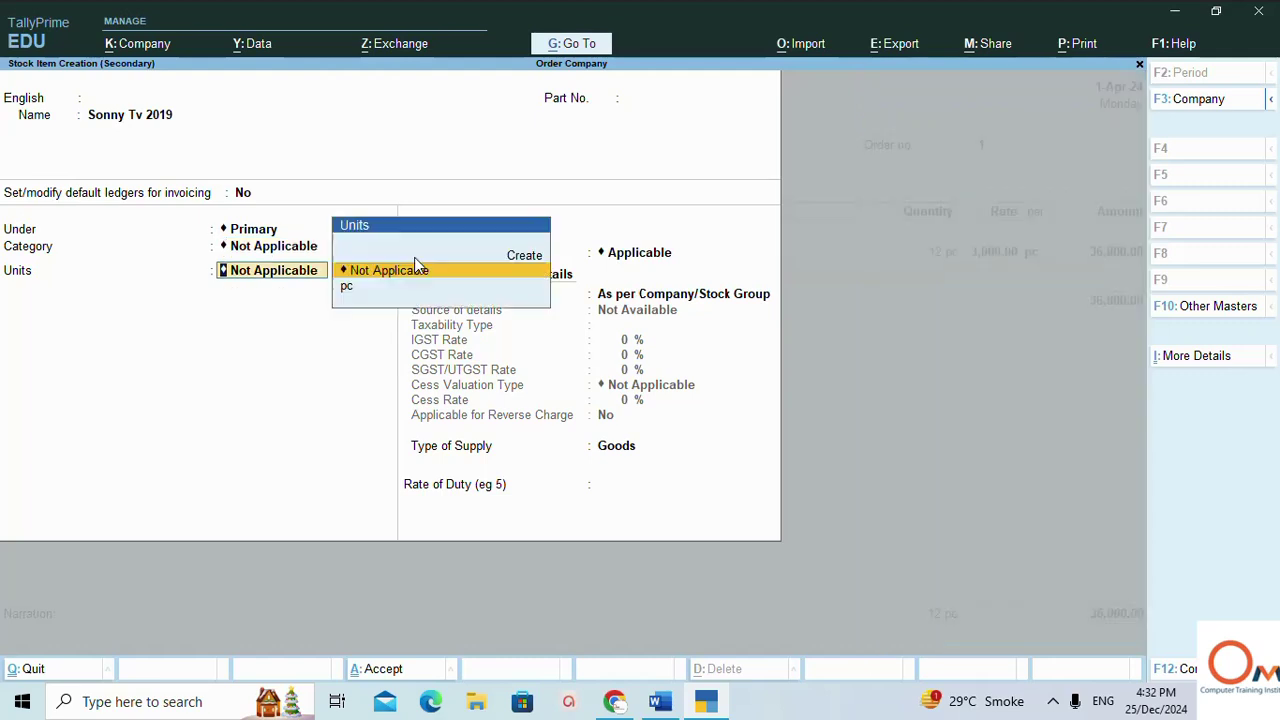
key("Down")
key("Return")
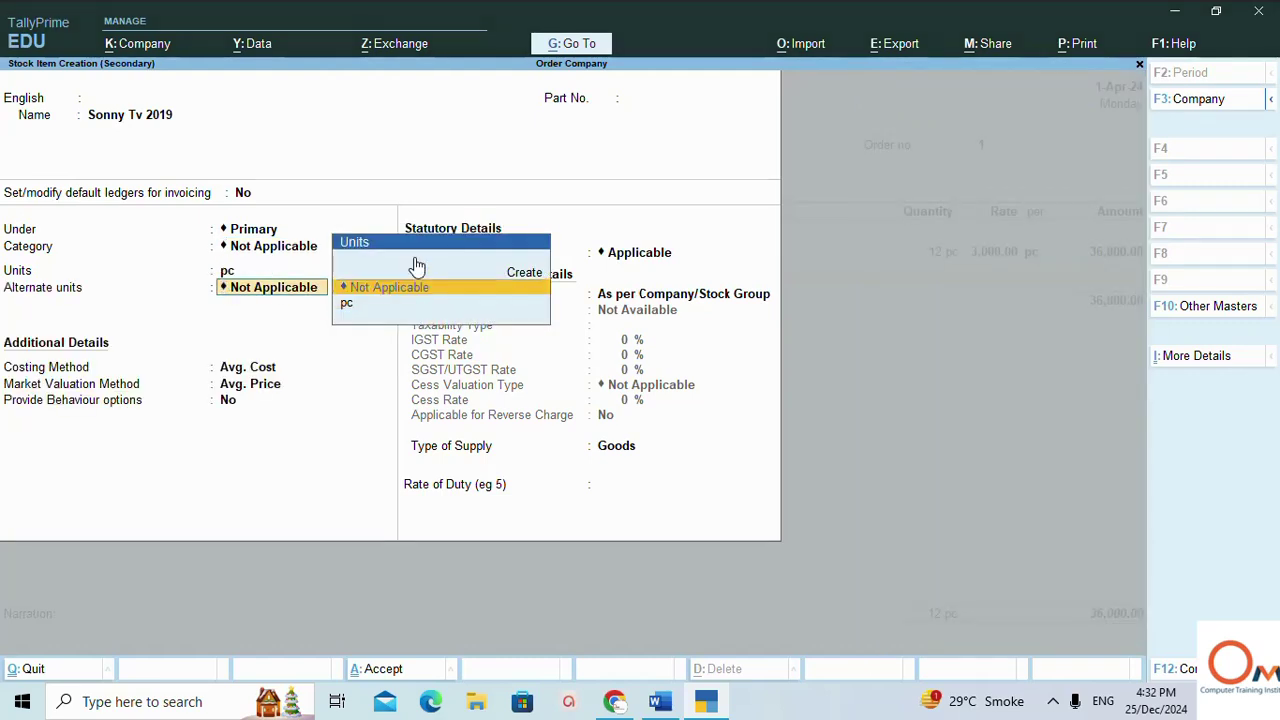
key("ctrl")
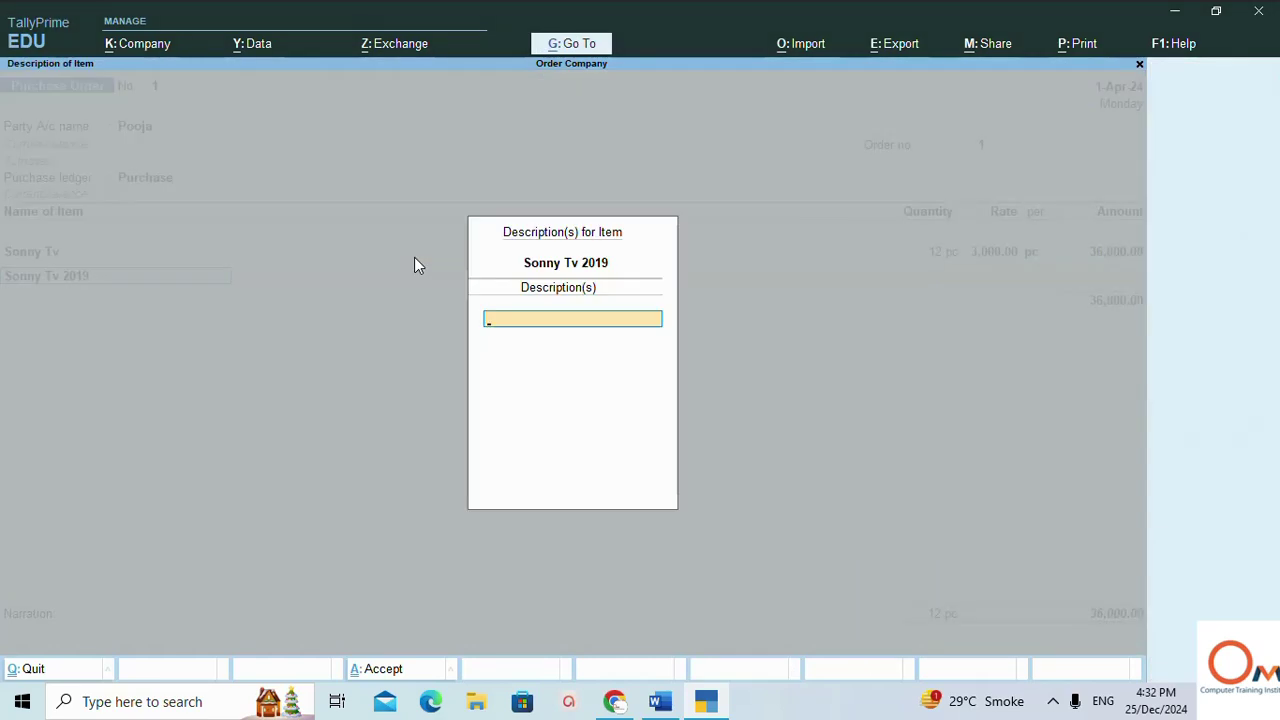
- Allocate 20 pc of Sonny Tv 2019 at a rate of 3500, due on 1-Apr-24, leaving the description blank
key("Return")
key("alt+Tab")
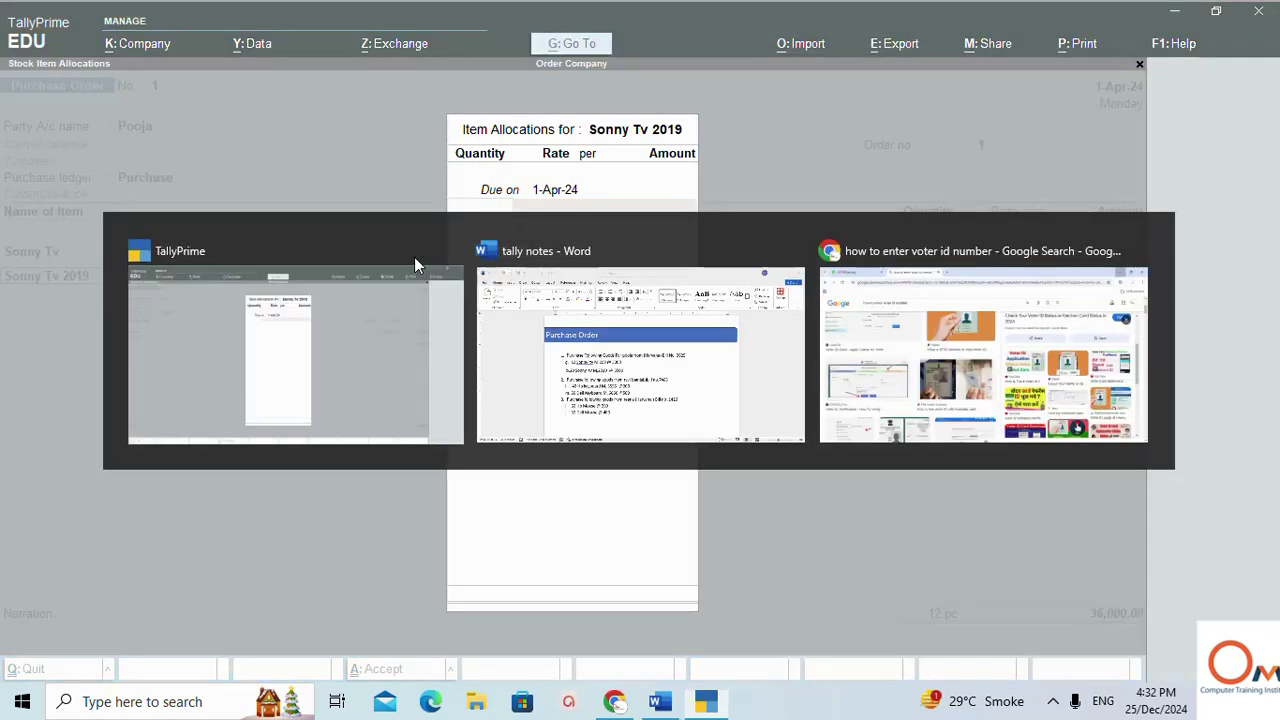
key("alt+Tab")
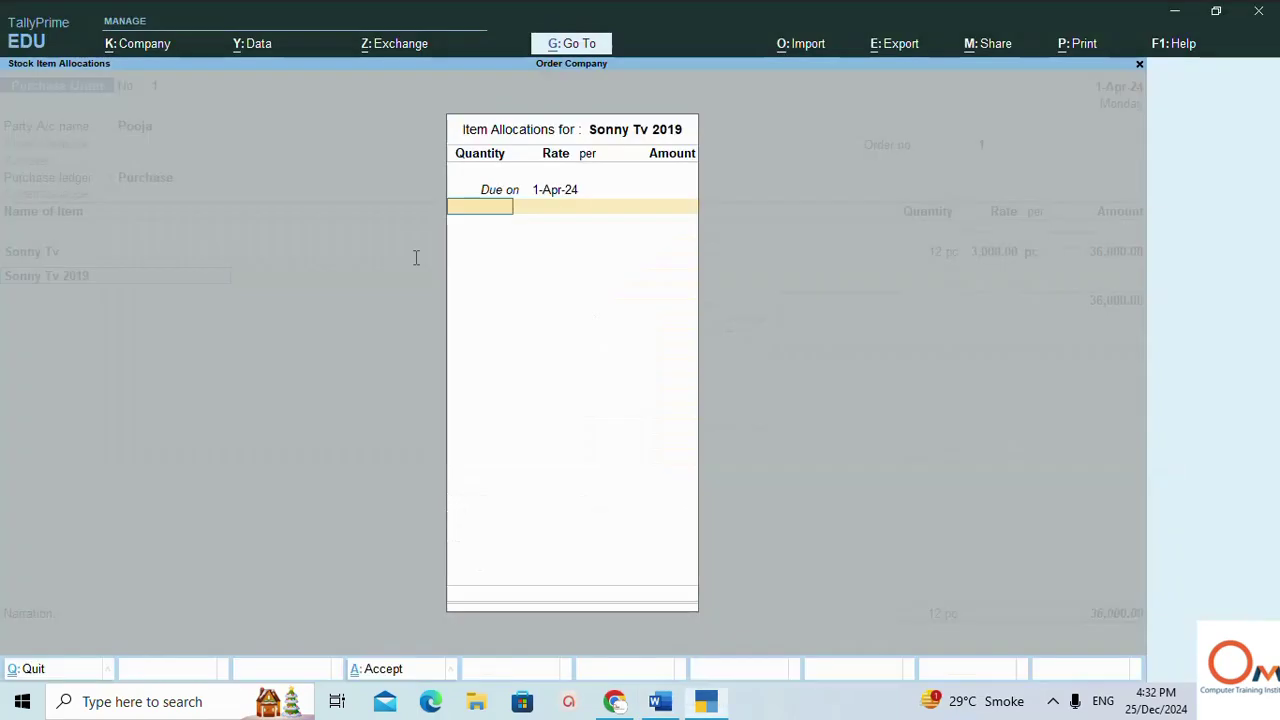
type("20")
key("Return")
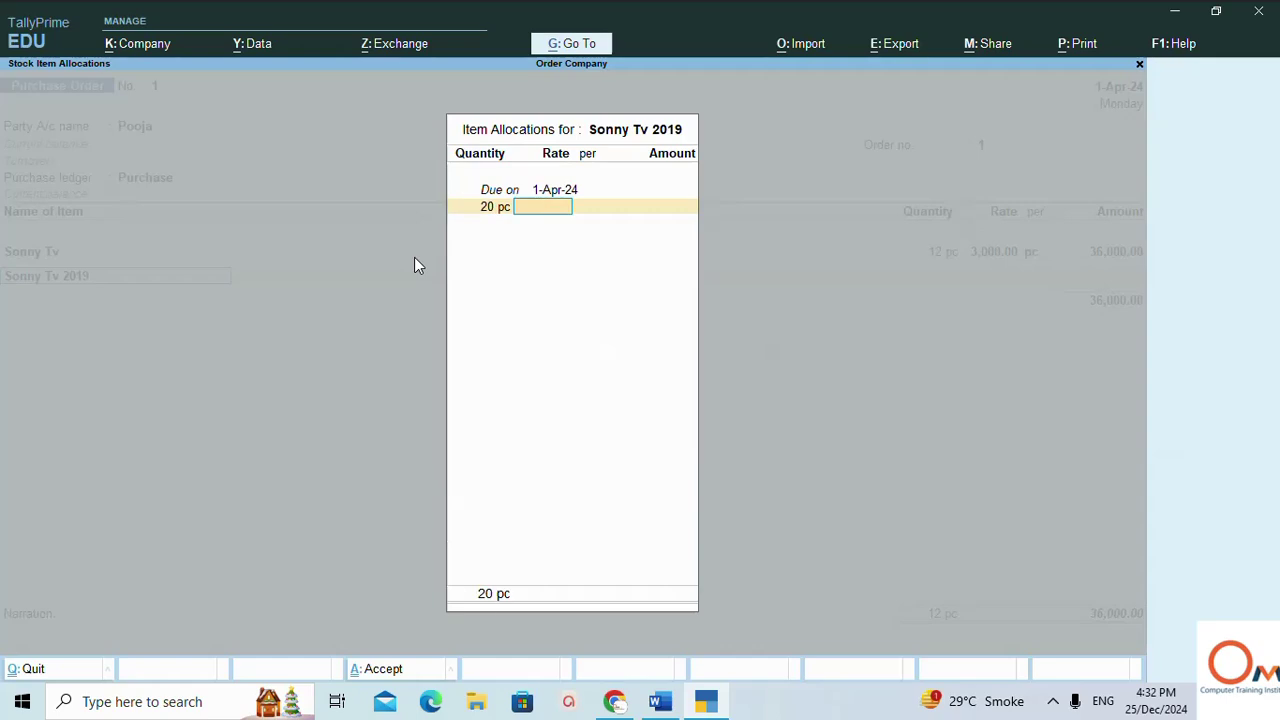
type("3500")
key("Return")
key("Return")
key("Return")
key("Return")
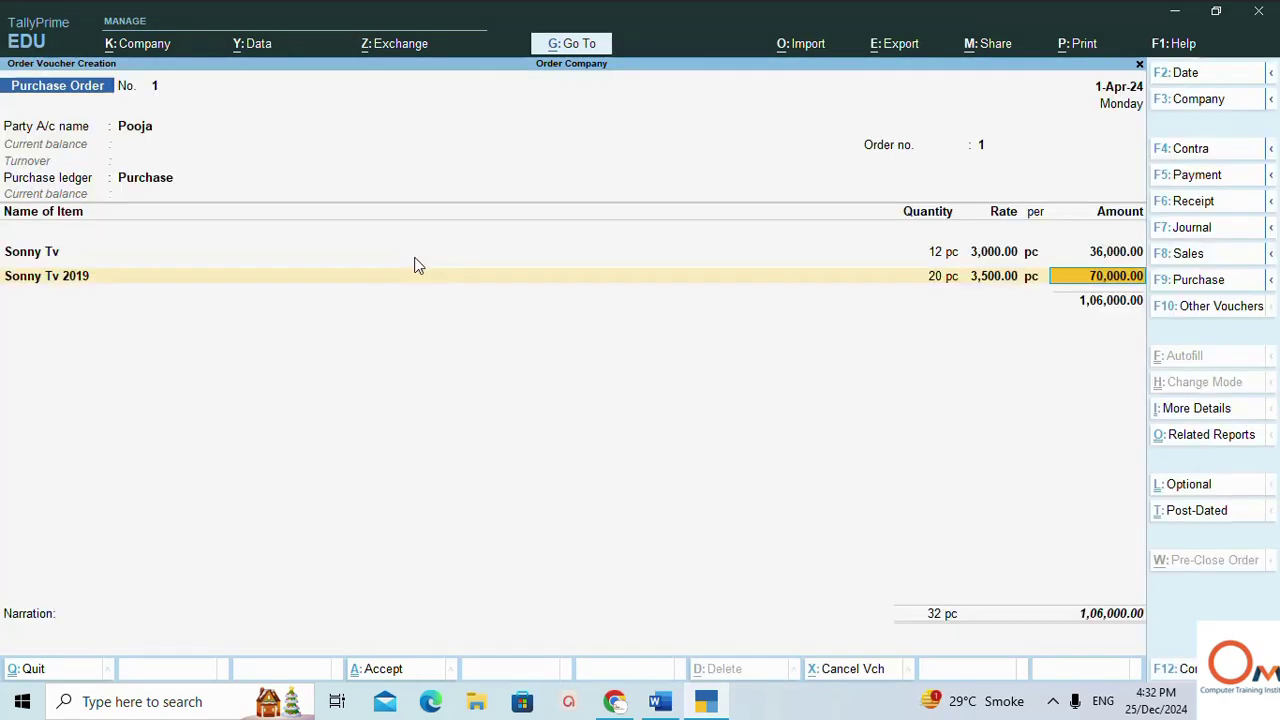
- End the item list, leave the narration blank, and save the purchase order
key("Return")
key("Return")
key("Return")
key("Return")
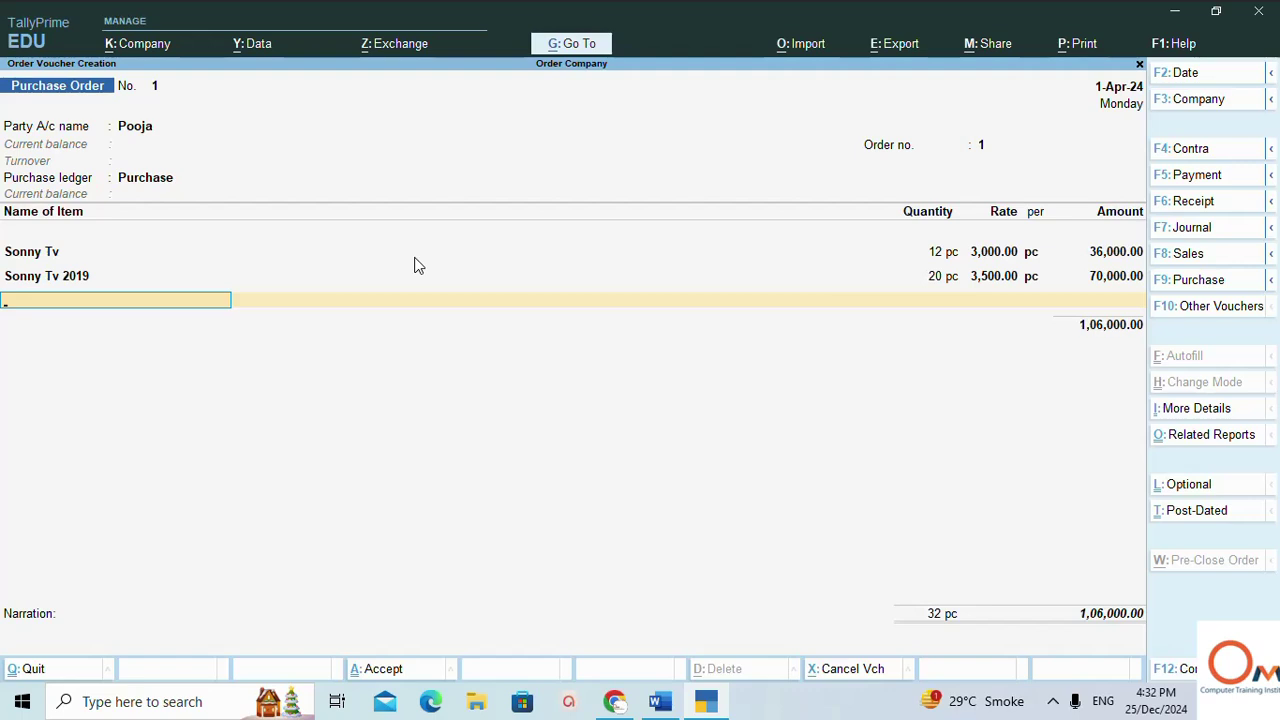
key("Return")
key("Return")
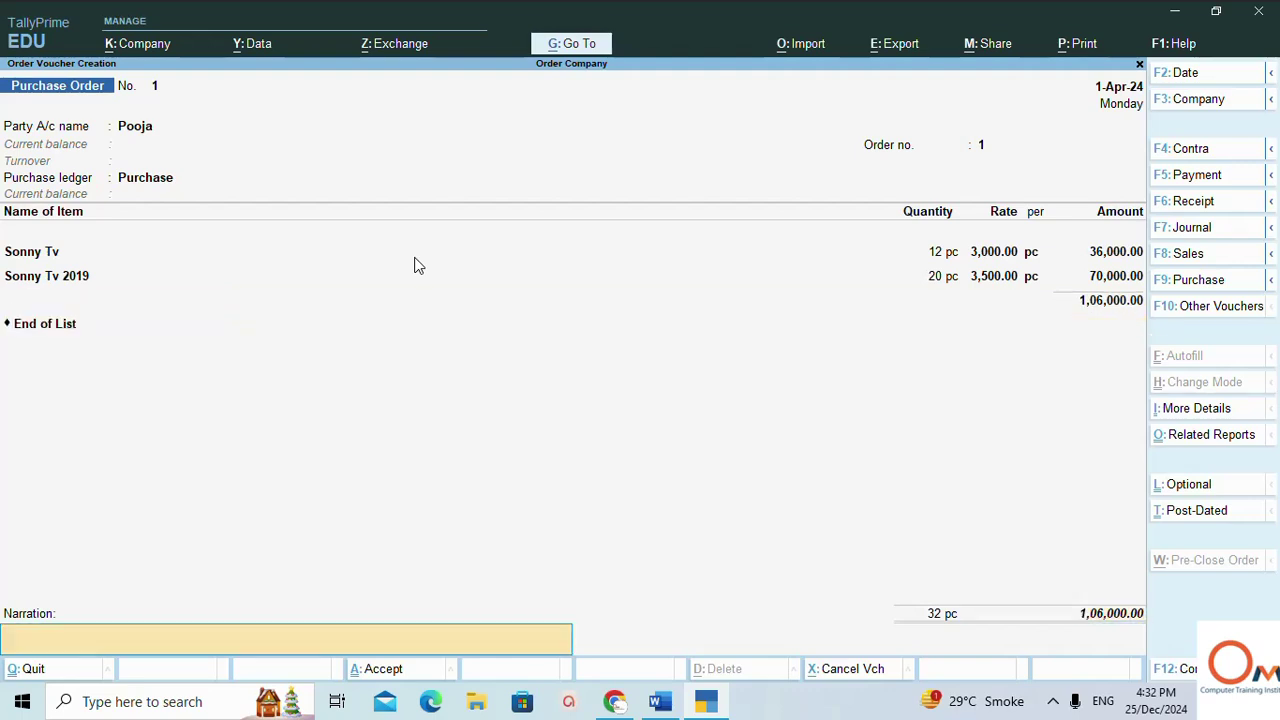
key("Return")
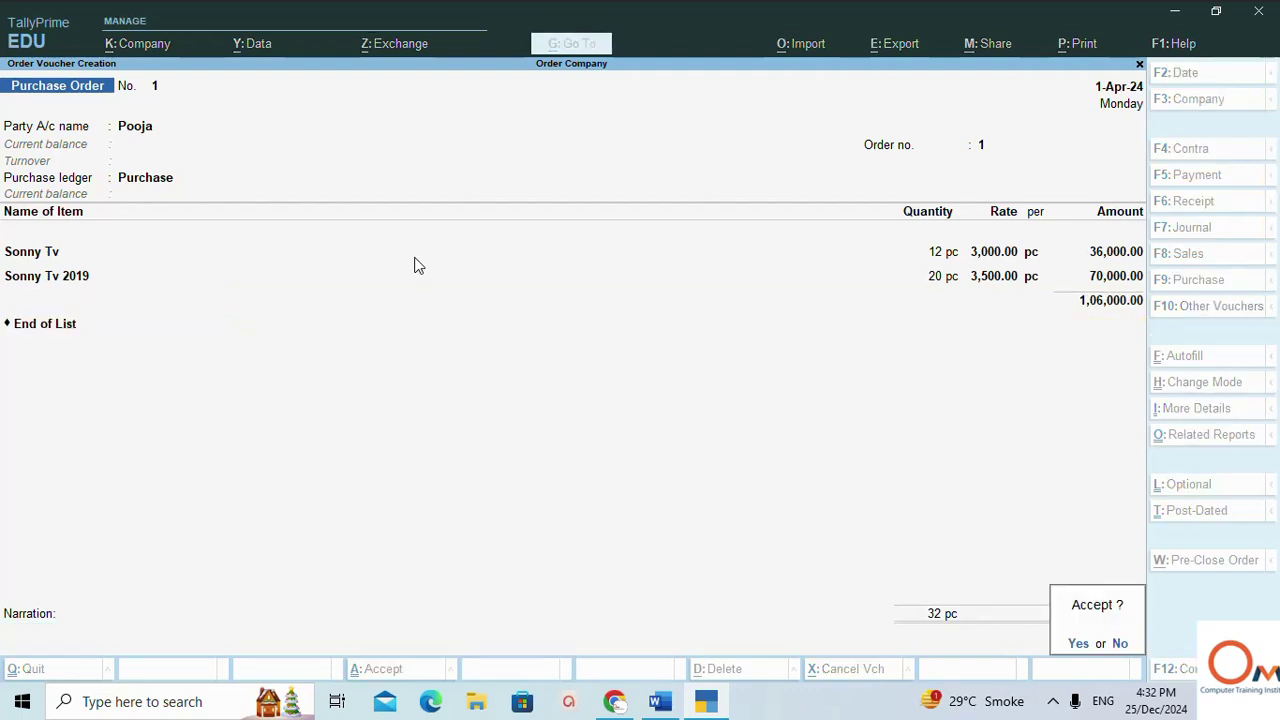
key("Return")
- Leave the order voucher, examine the Stock Summary report for Order Company, and return to the Gateway of Tally
key("Escape")
key("Return")
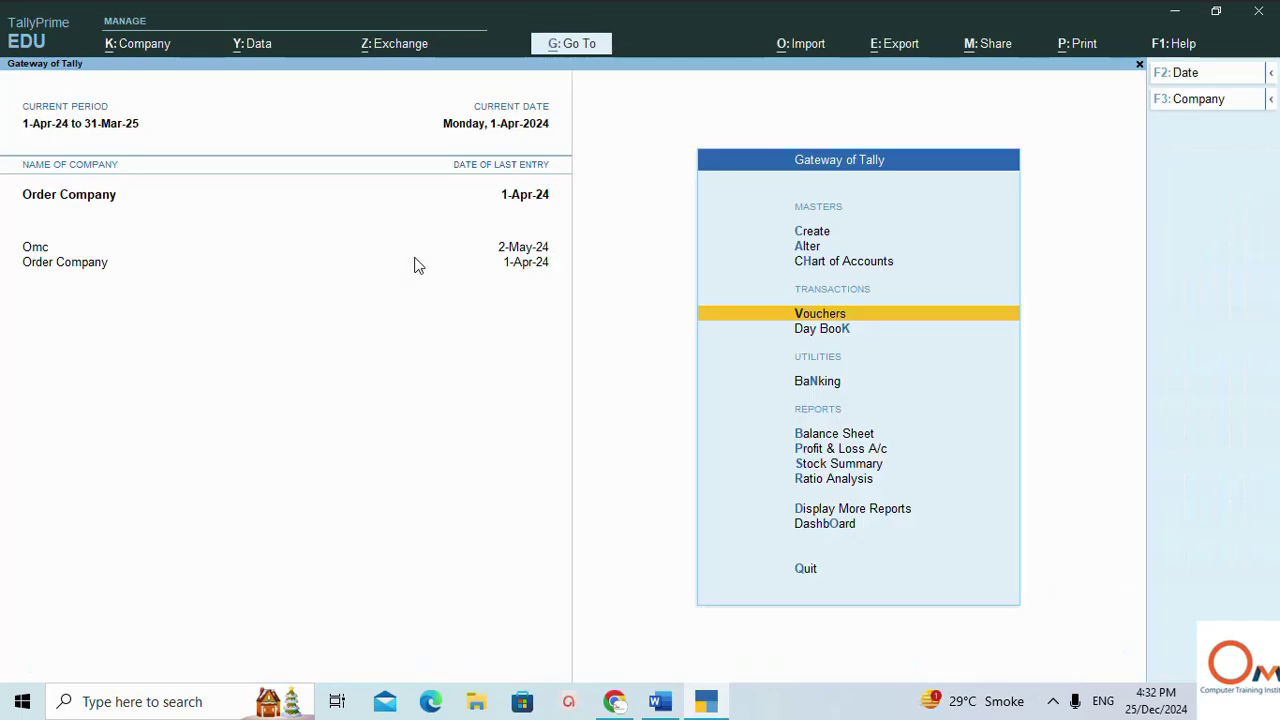
key("Down")
key("Down")
key("Down")
key("Down")
key("Down")
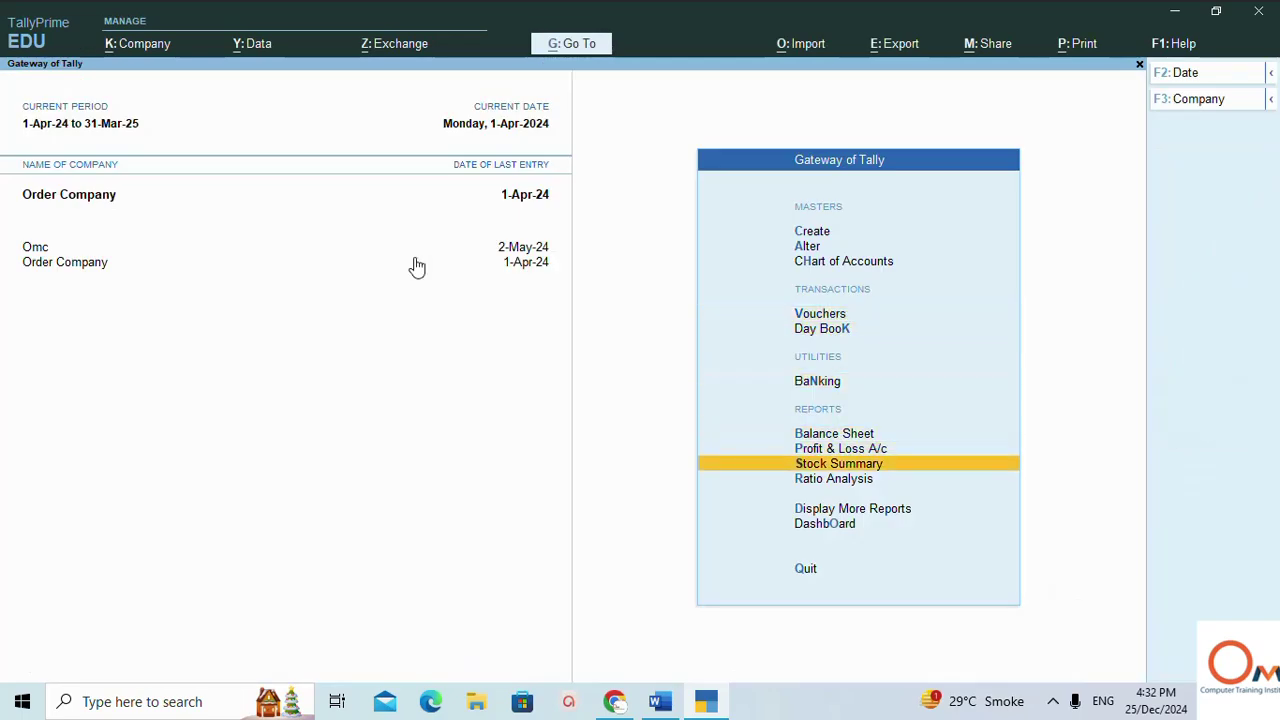
key("Return")
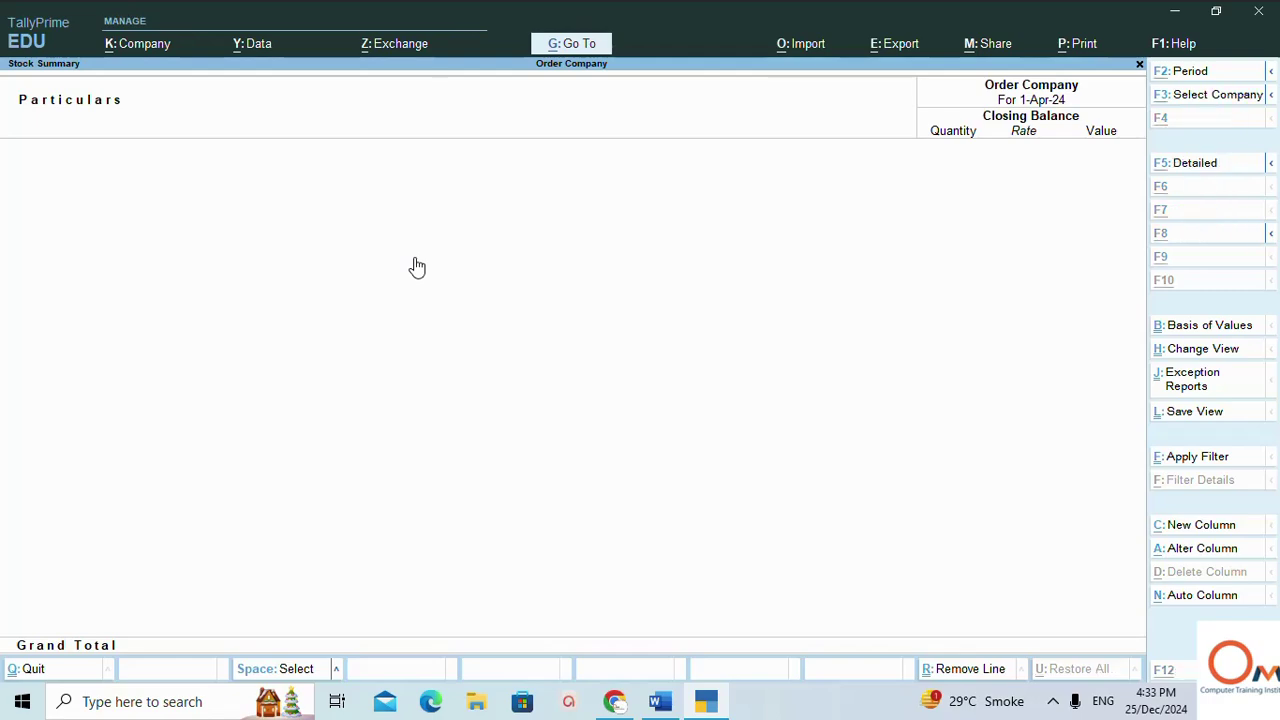
key("alt+Tab")
key("alt+Tab")
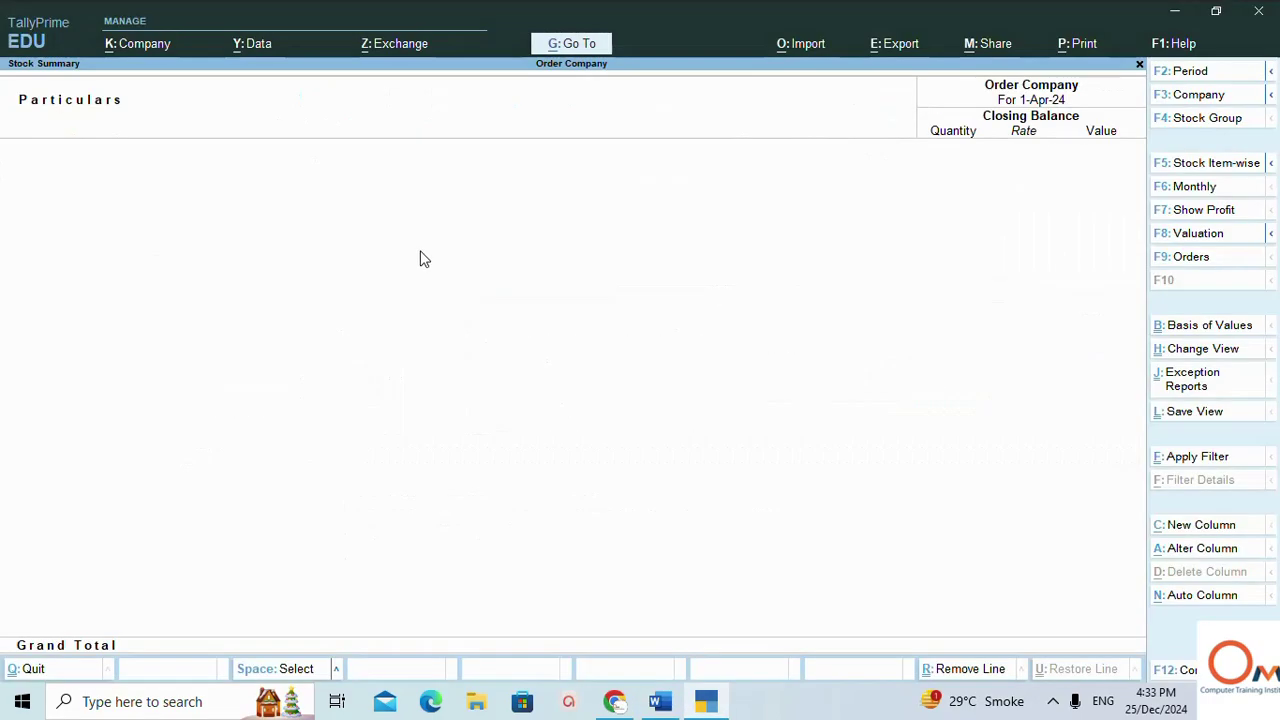
key("Escape")
key("Escape")
key("n")
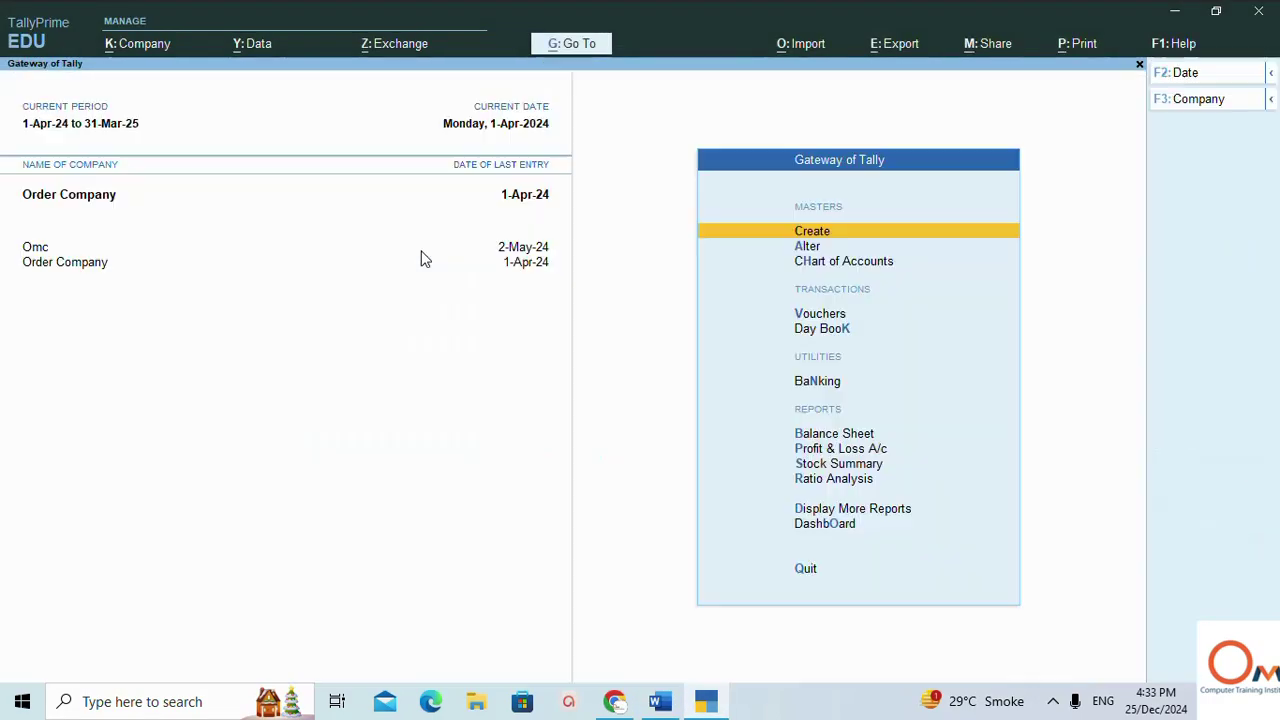
- Review the Purchase Order section in the Word notes, return to TallyPrime, and open a new purchase order voucher
key("alt+Tab")
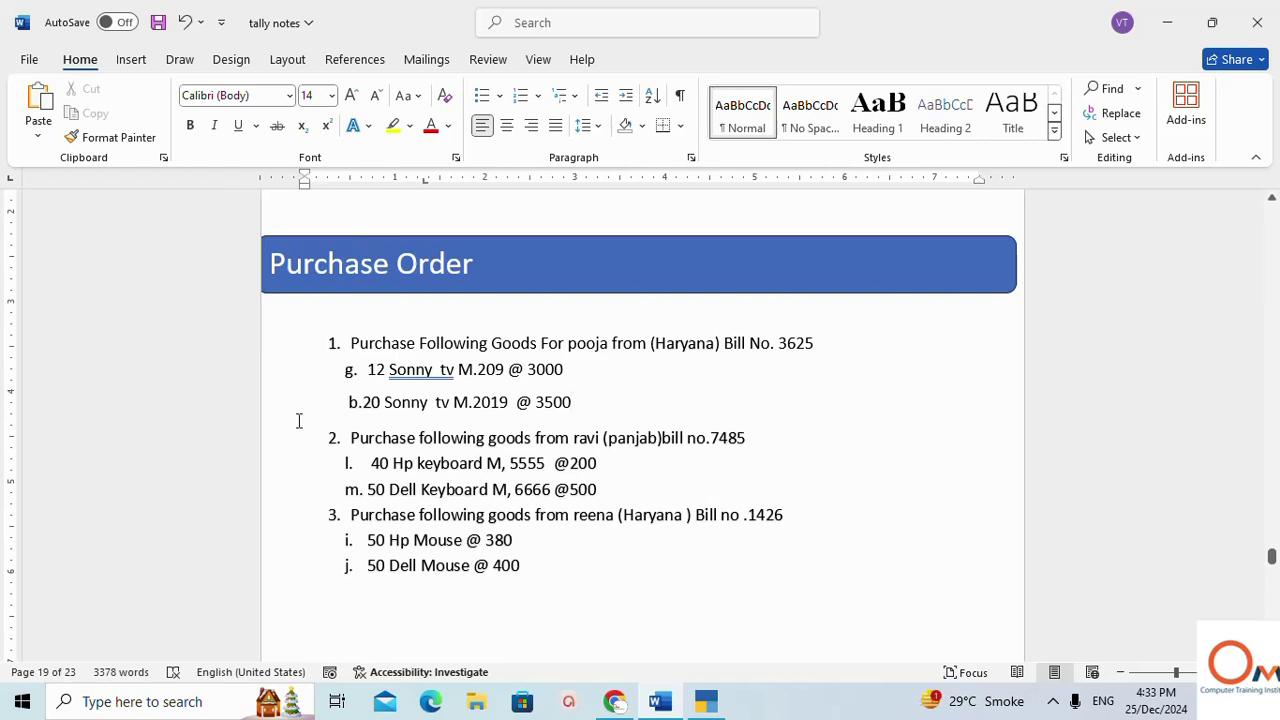
scroll(404, 420, "down", 1)
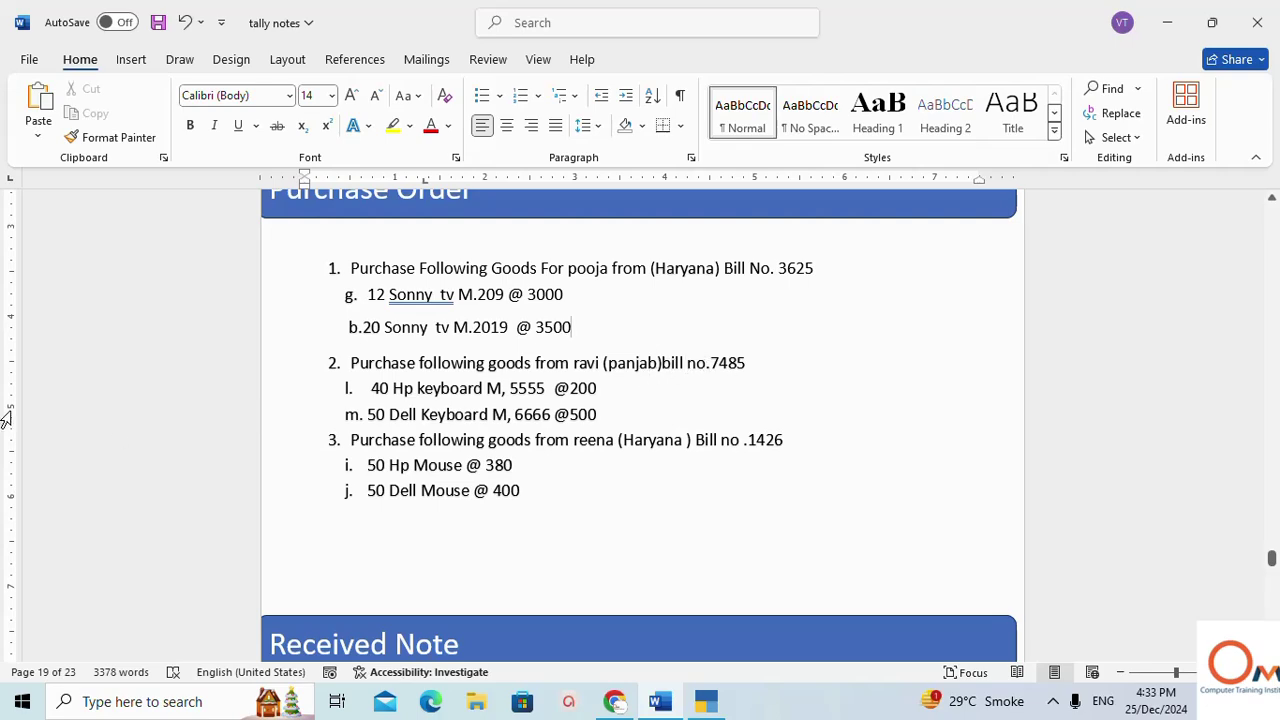
key("alt+Tab")
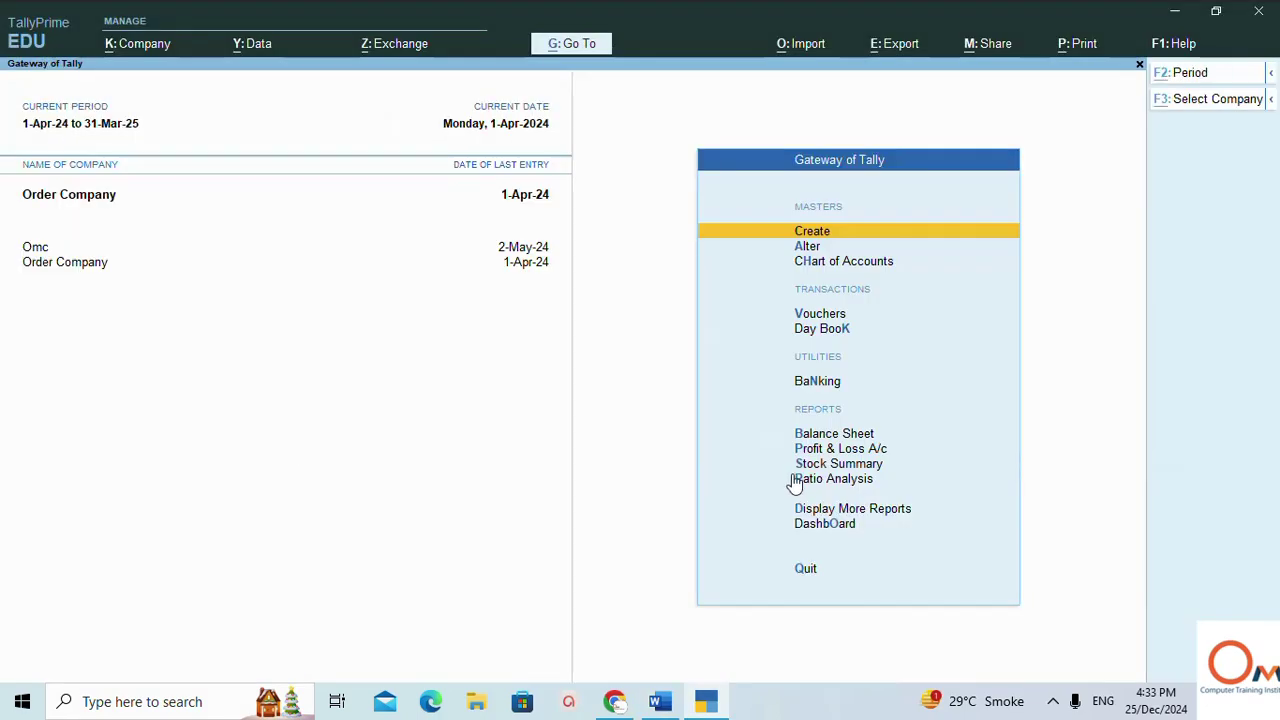
key("alt+Tab")
key("alt+Tab")
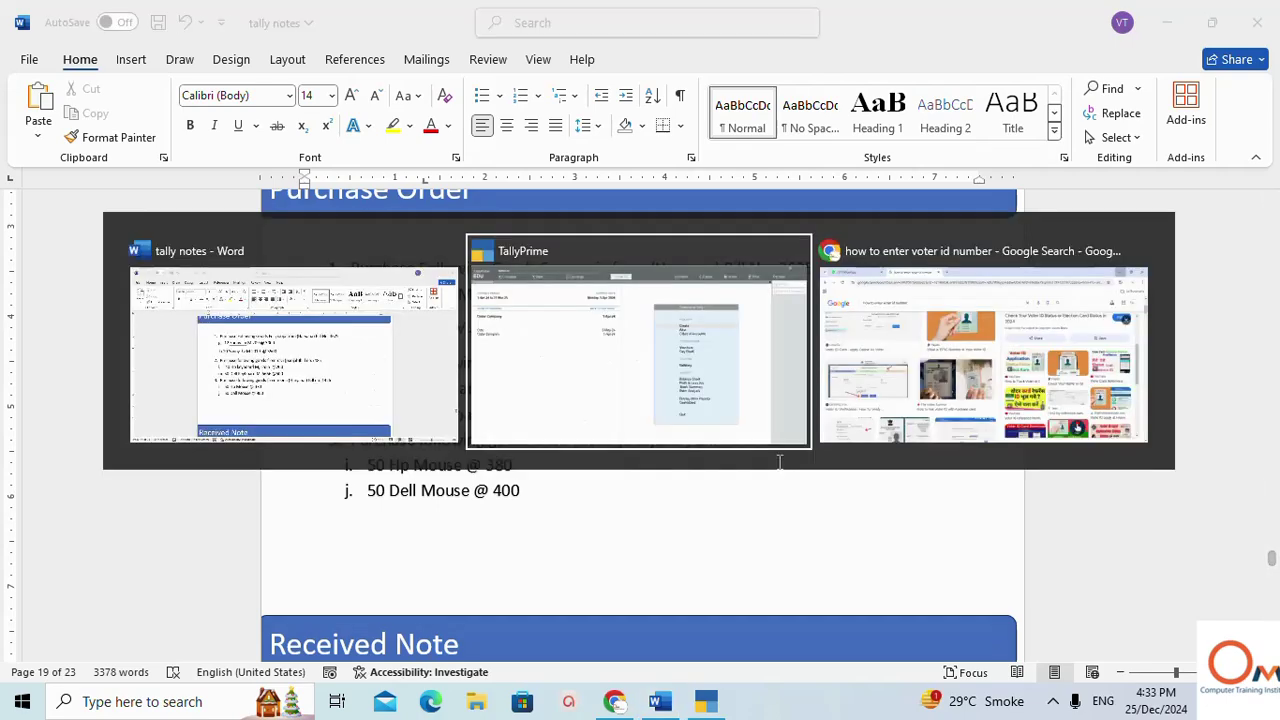
key("Down")
key("Down")
key("Down")
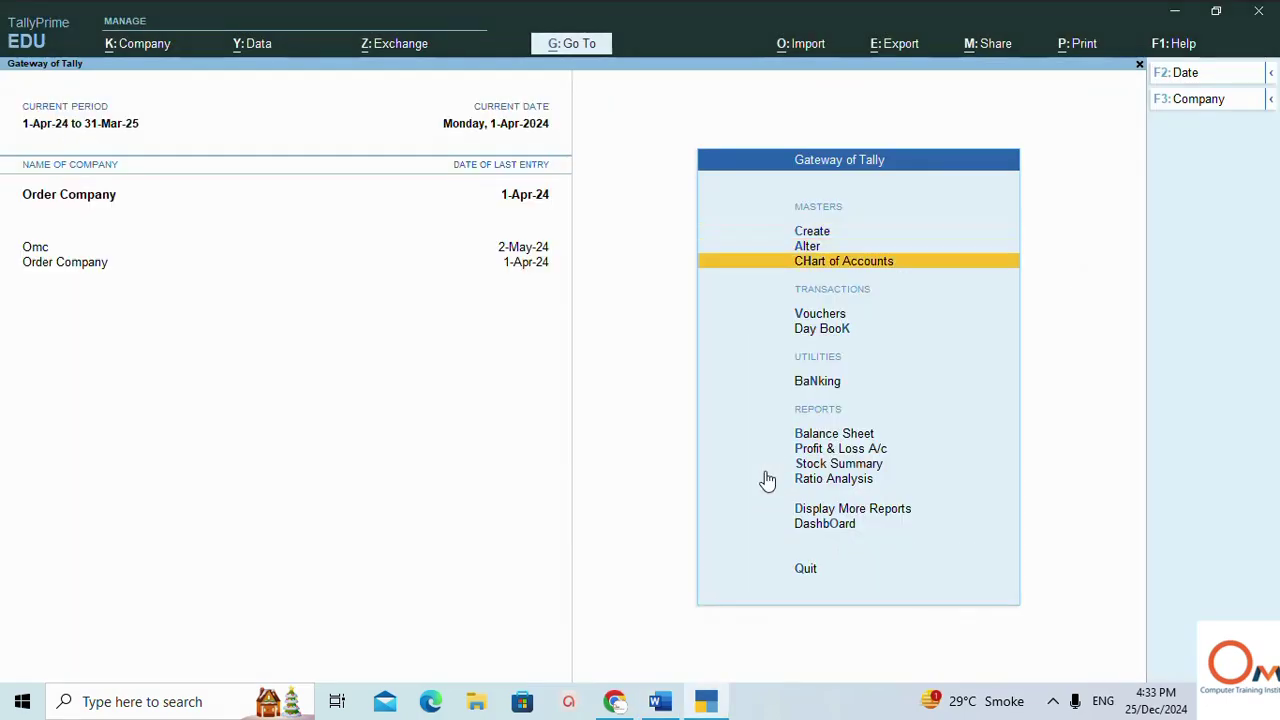
key("Return")
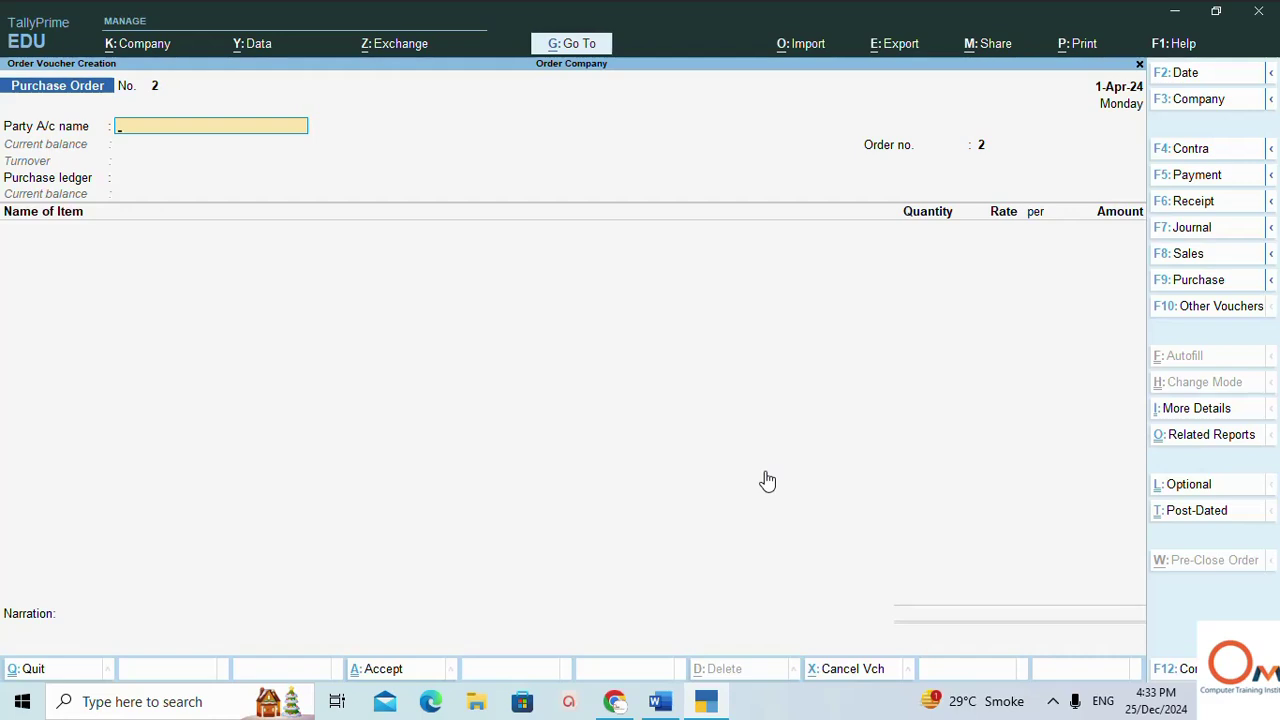
- Create a ledger under Sundry Creditors named after the supplier in the notes' second purchase order, without an alias, and save it
key("alt+c")
type("Ra")
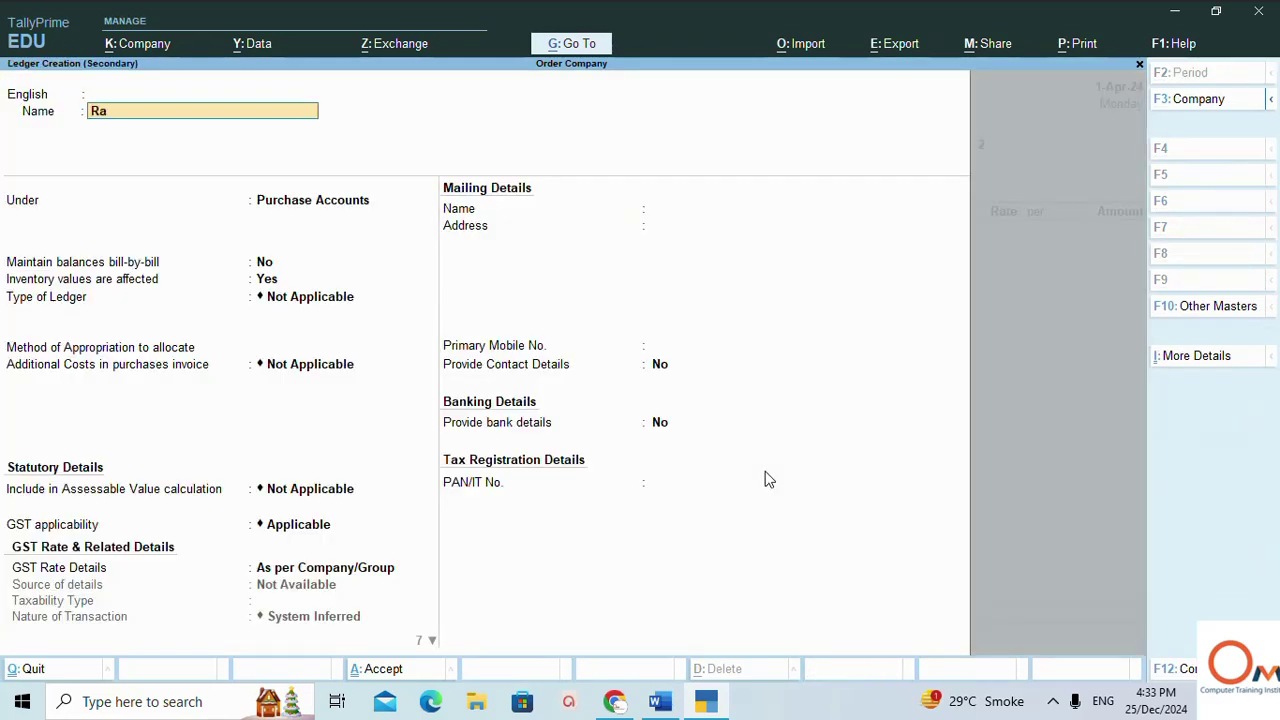
type("vi")
key("Return")
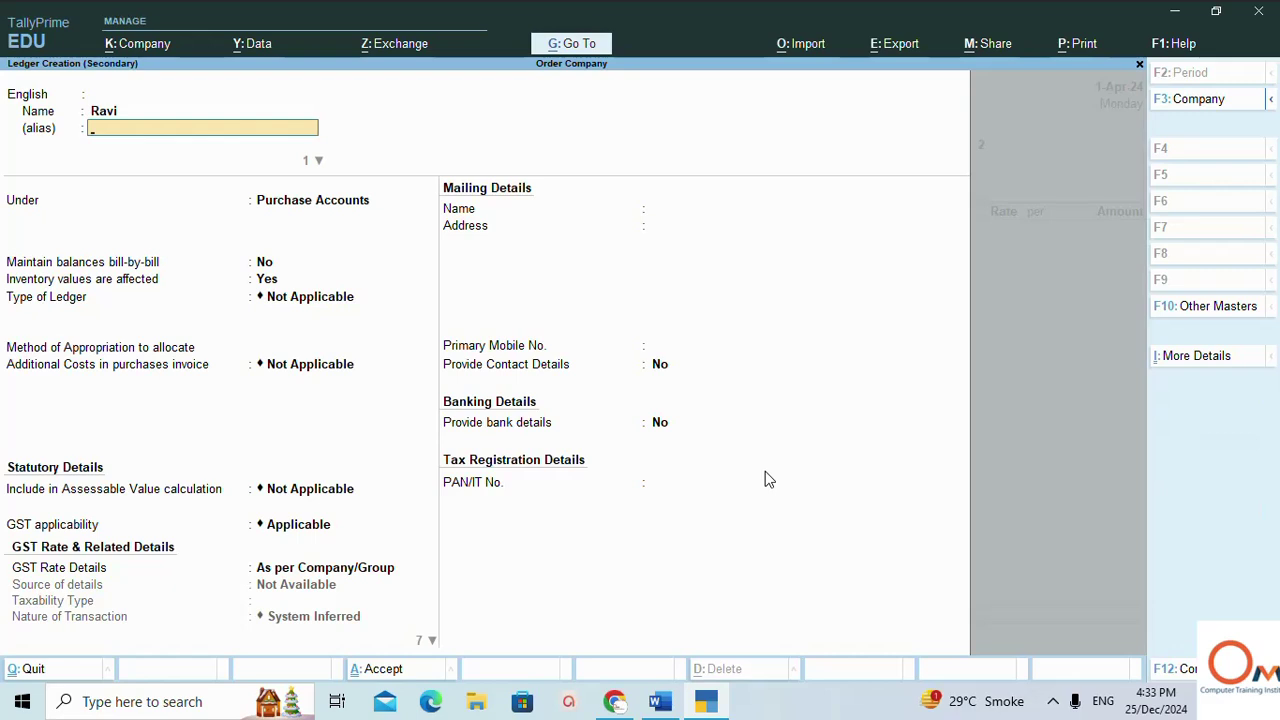
key("Return")
key("Return")
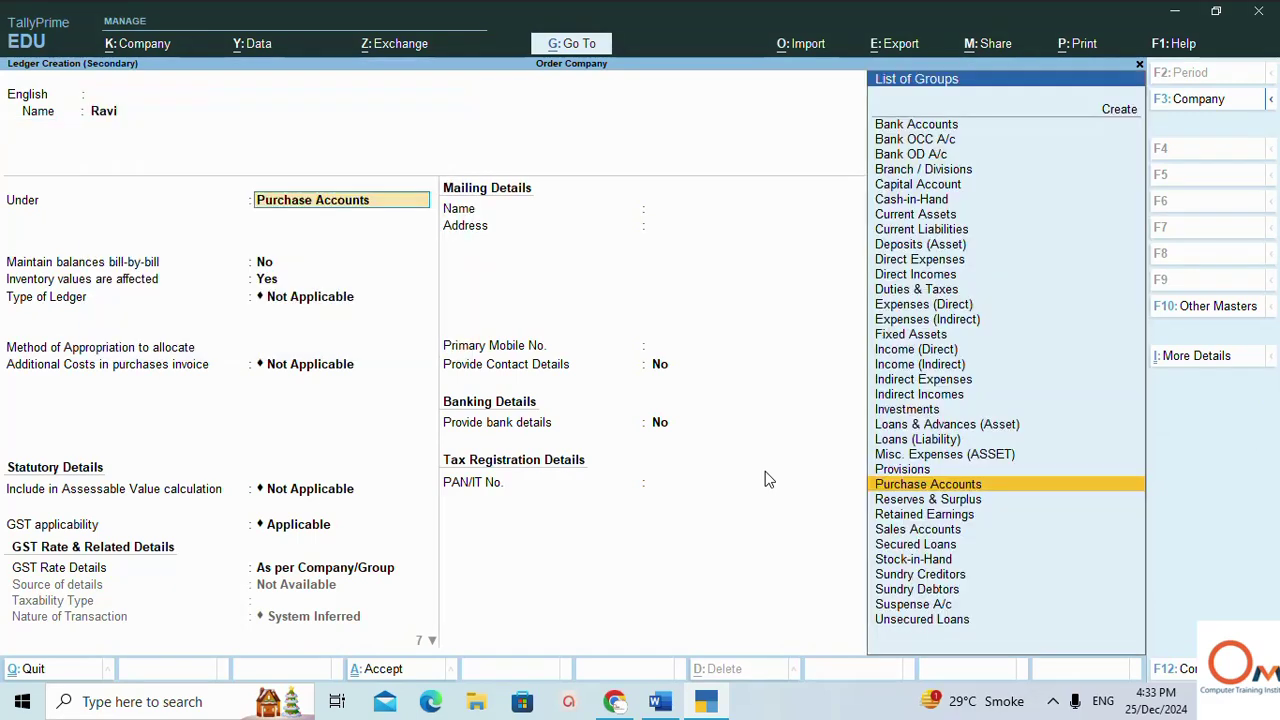
type("Sun")
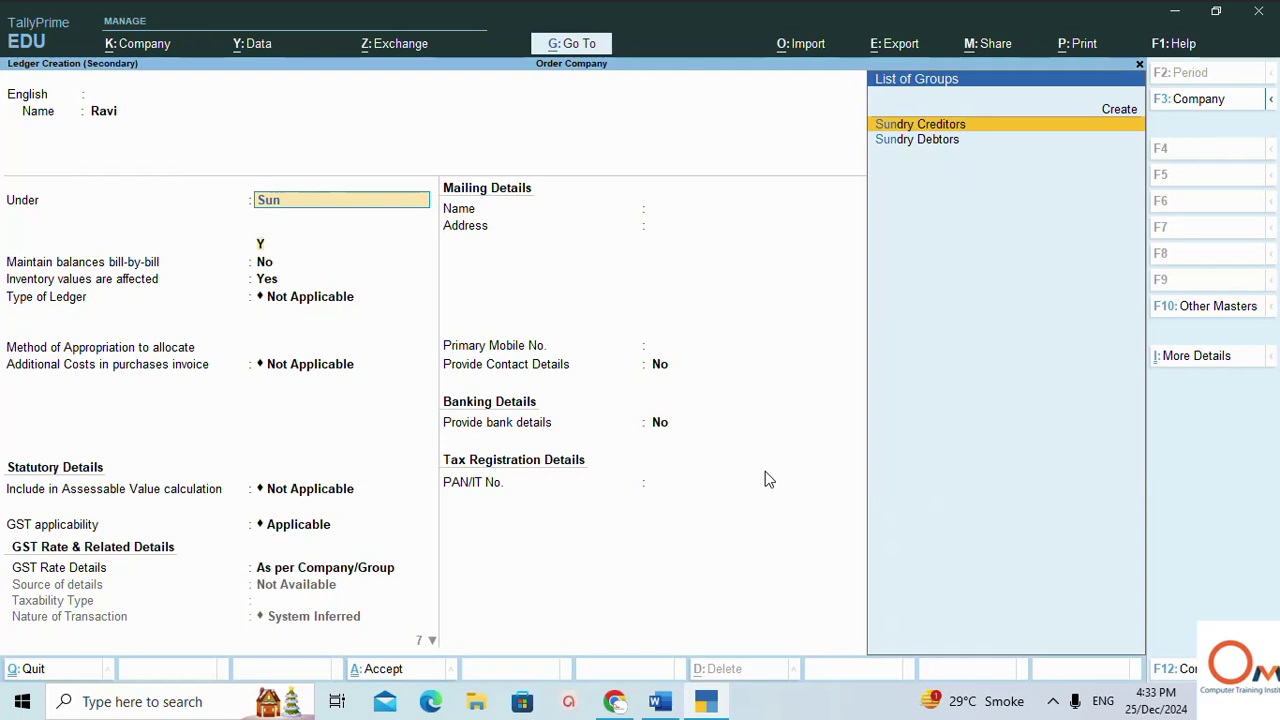
key("Return")
key("ctrl+a")
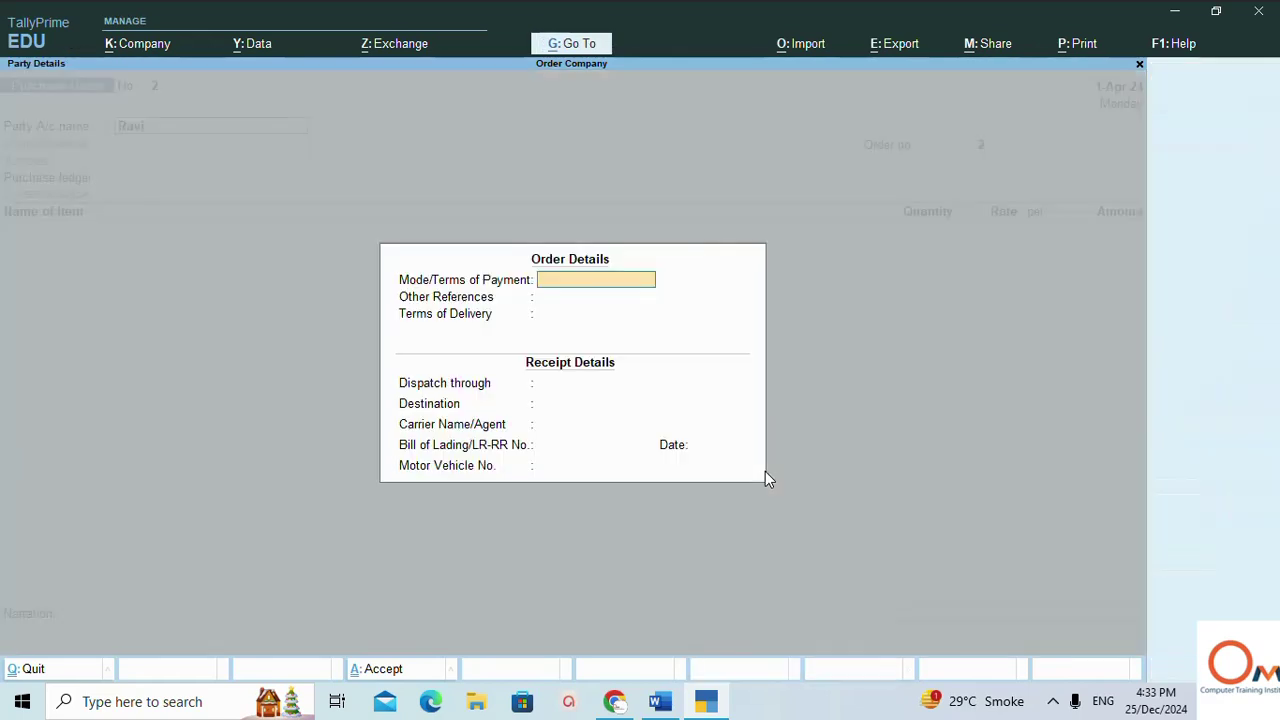
- Leave all order details and receipt details of the purchase order blank
key("Return")
key("Return")
key("Return")
key("Return")
key("Return")
key("Return")
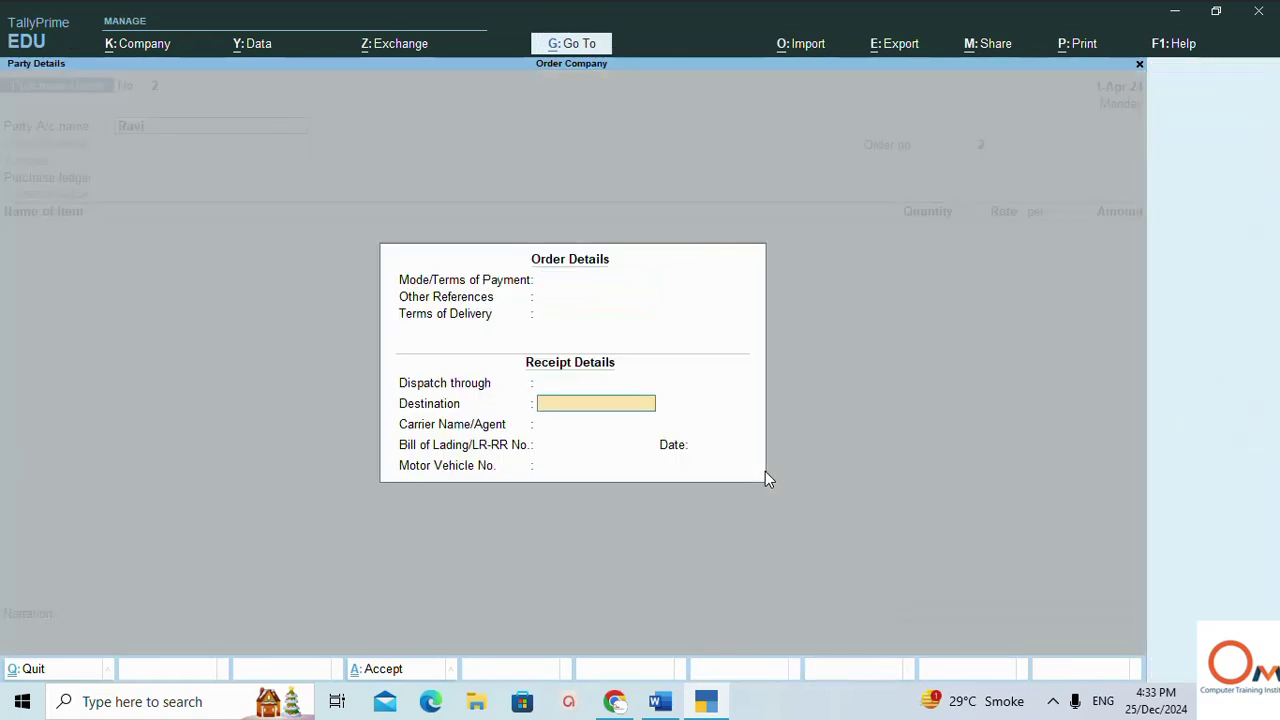
key("Return")
key("Return")
key("Return")
key("Return")
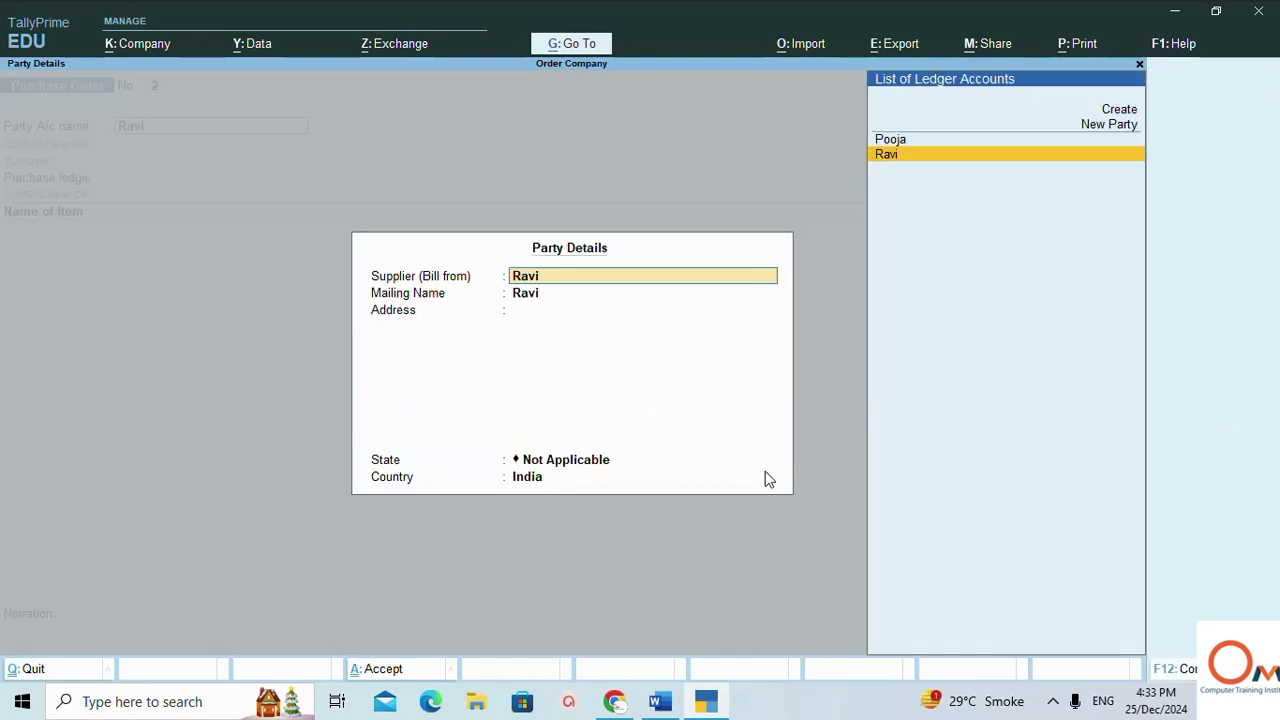
- Accept the supplier's default party details, keep order number 2, and use Purchase as the purchase ledger
key("Return")
key("Return")
key("Return")
key("Return")
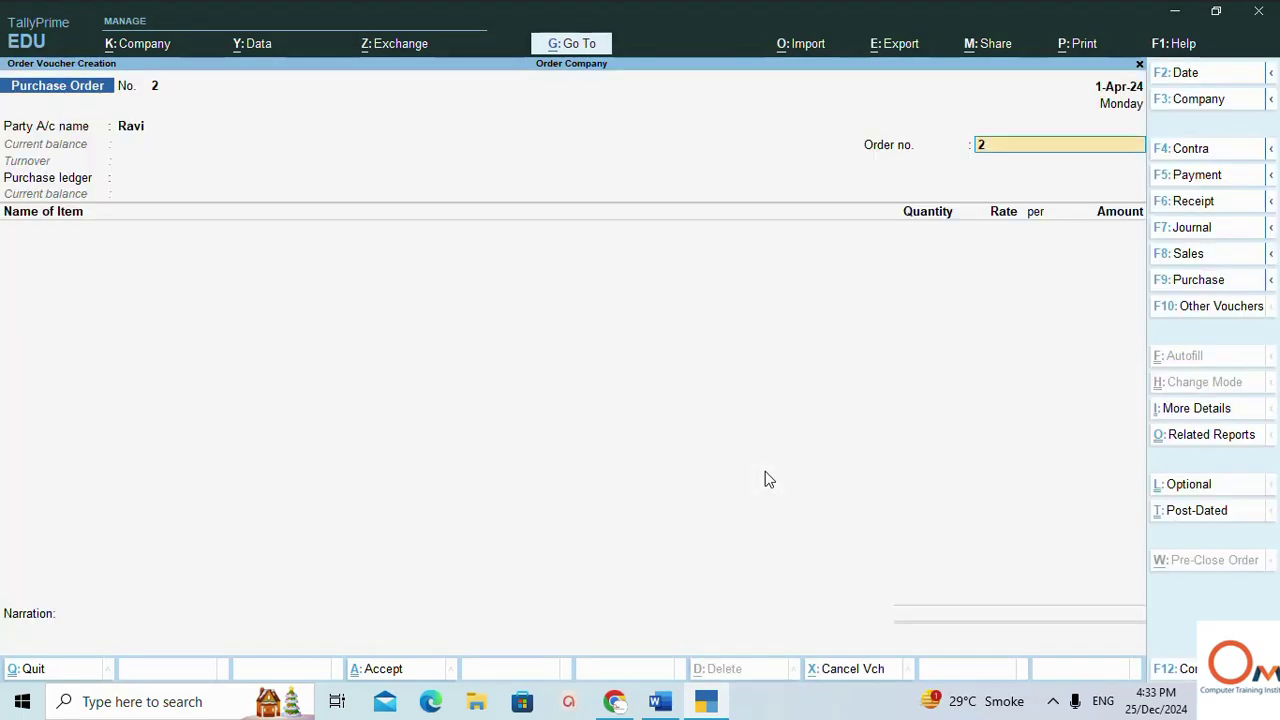
key("Return")
key("Return")
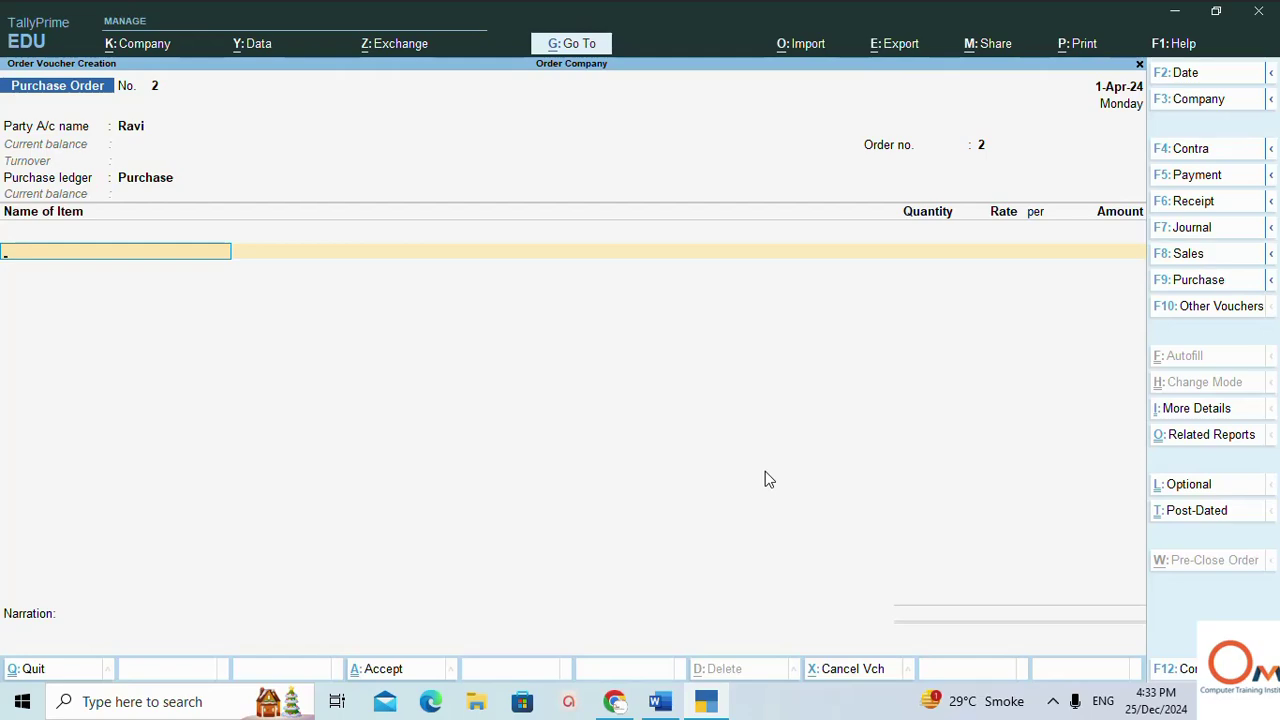
- Check the item in the Word notes, return to TallyPrime, and name the new stock item Hp Key without alias or part number
key("alt+c")
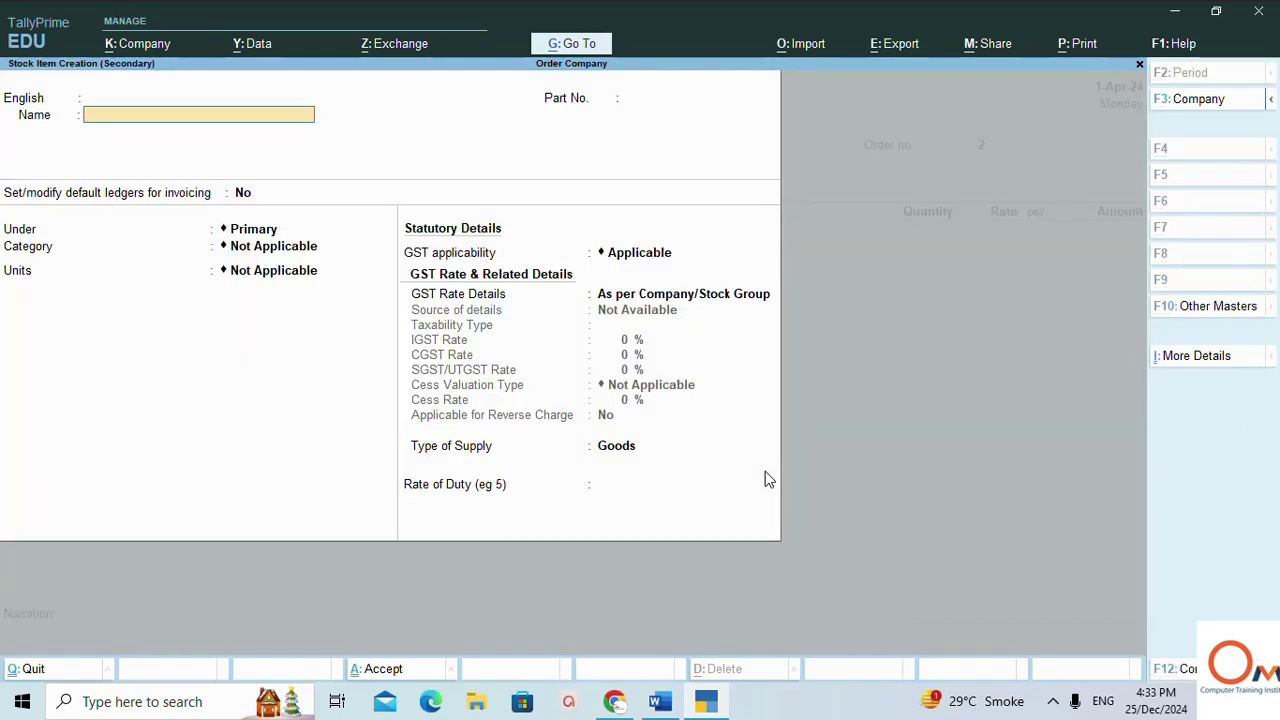
key("alt+Tab")
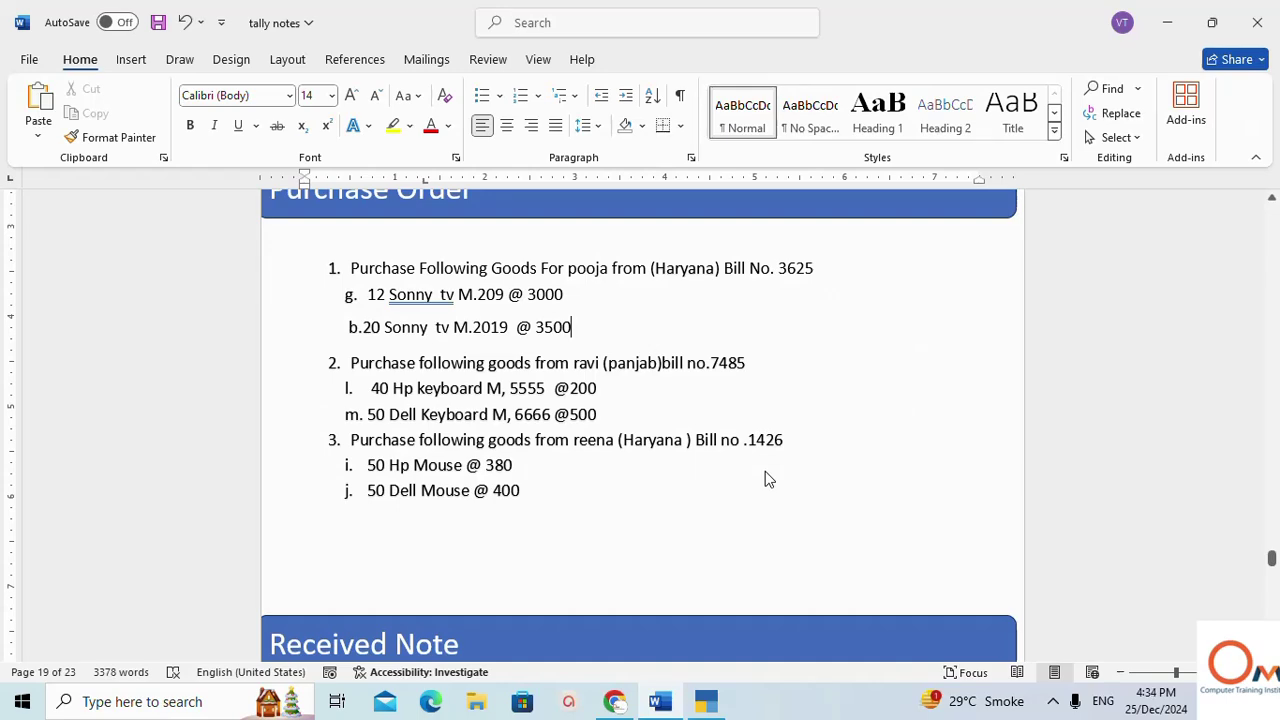
key("alt+Tab")
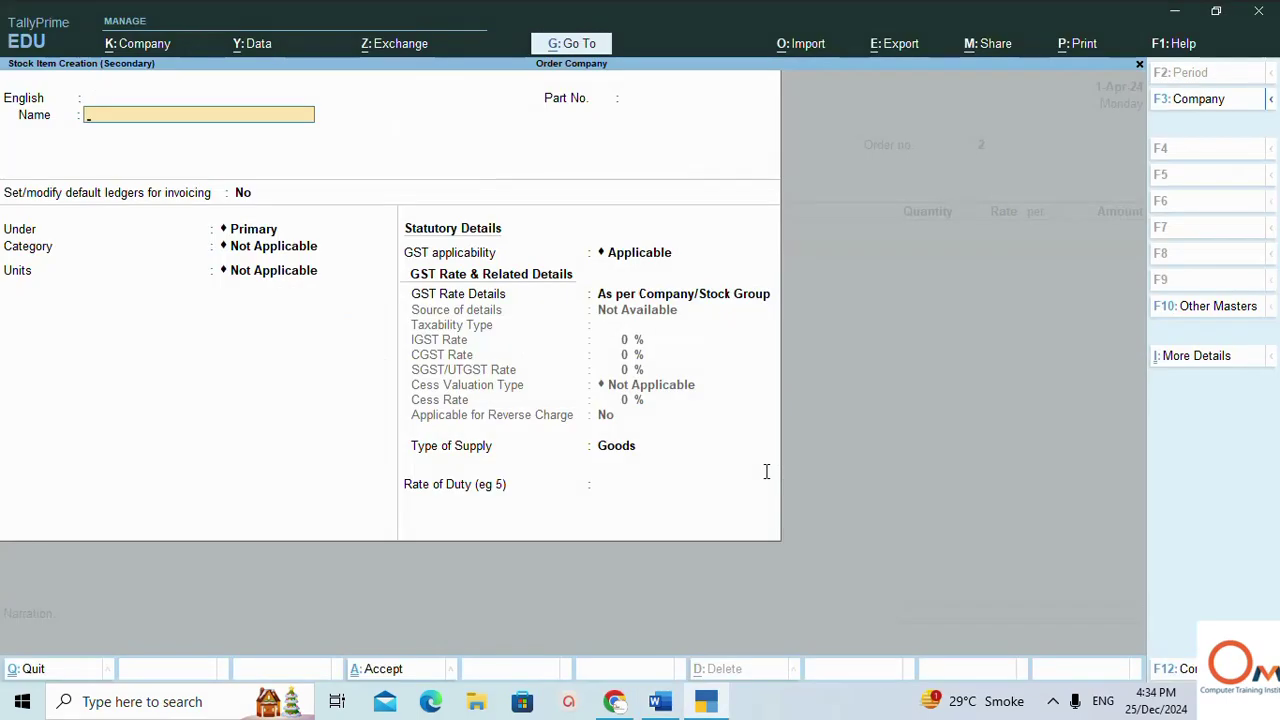
type("Hp Key")
key("Return")
key("Return")
key("Return")
key("Return")
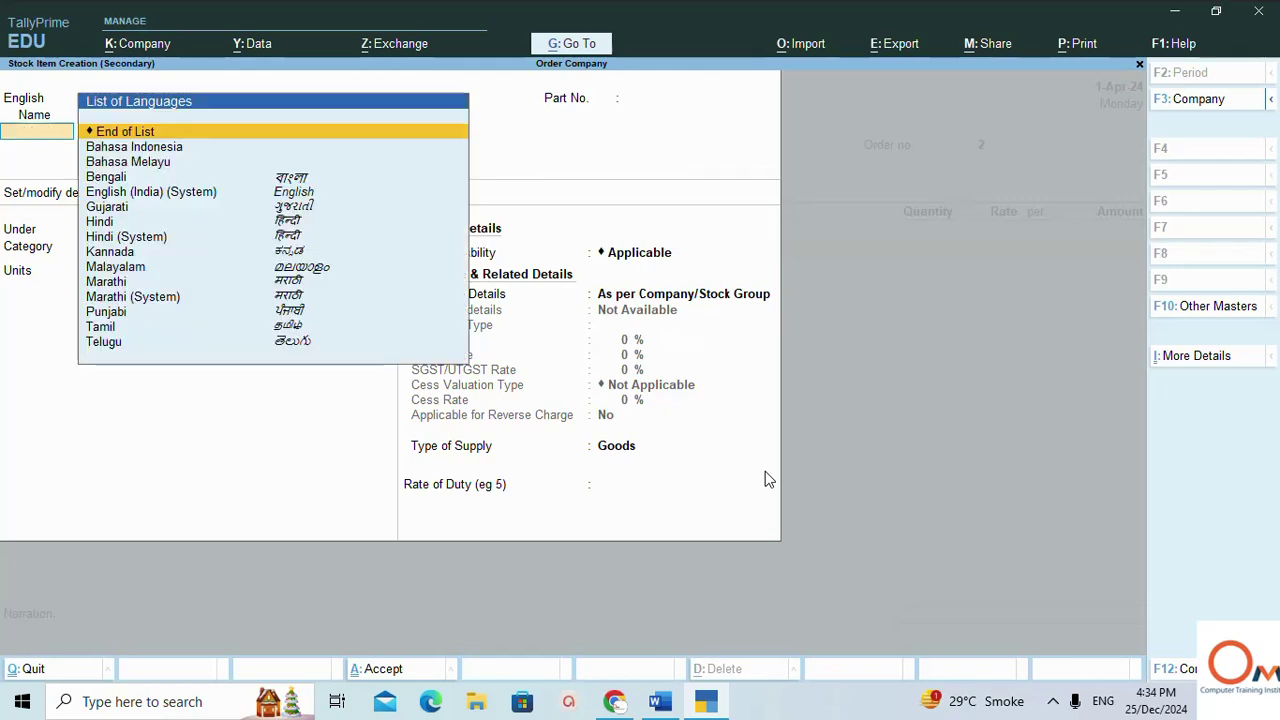
key("Return")
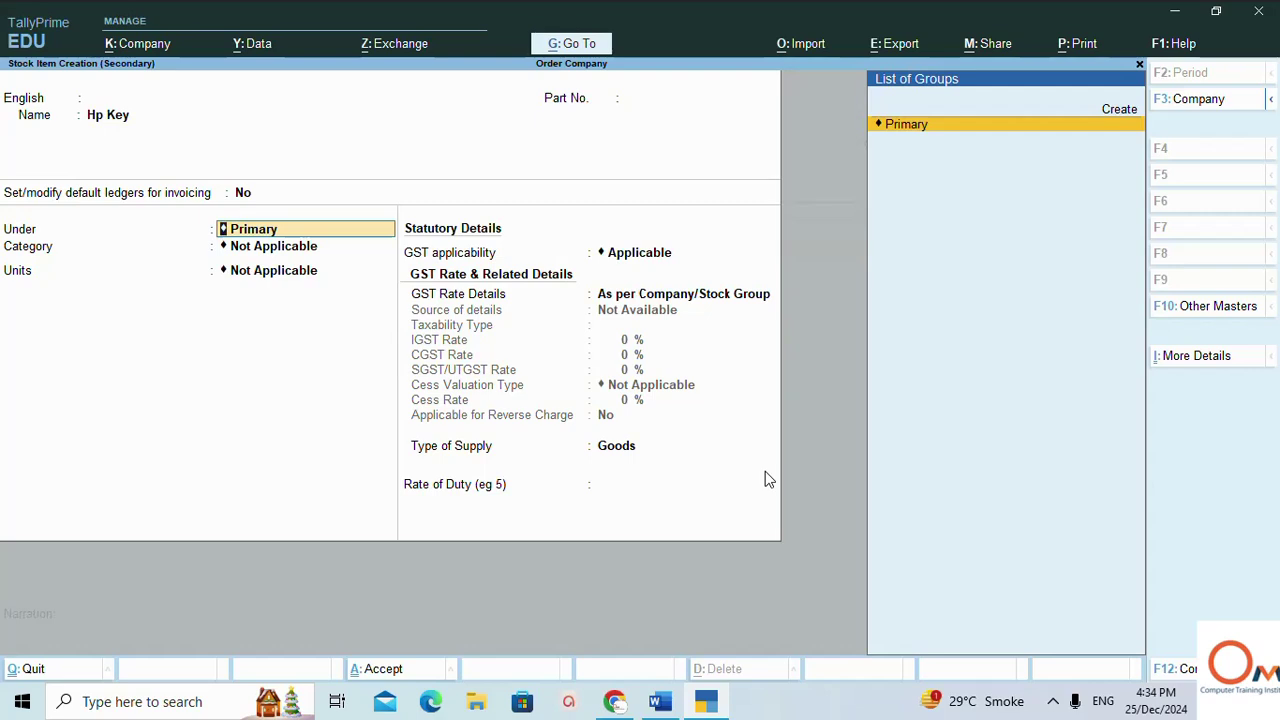
- Keep Hp Key under Primary with no category, set its unit to pc, and save the stock item
key("Return")
key("Return")
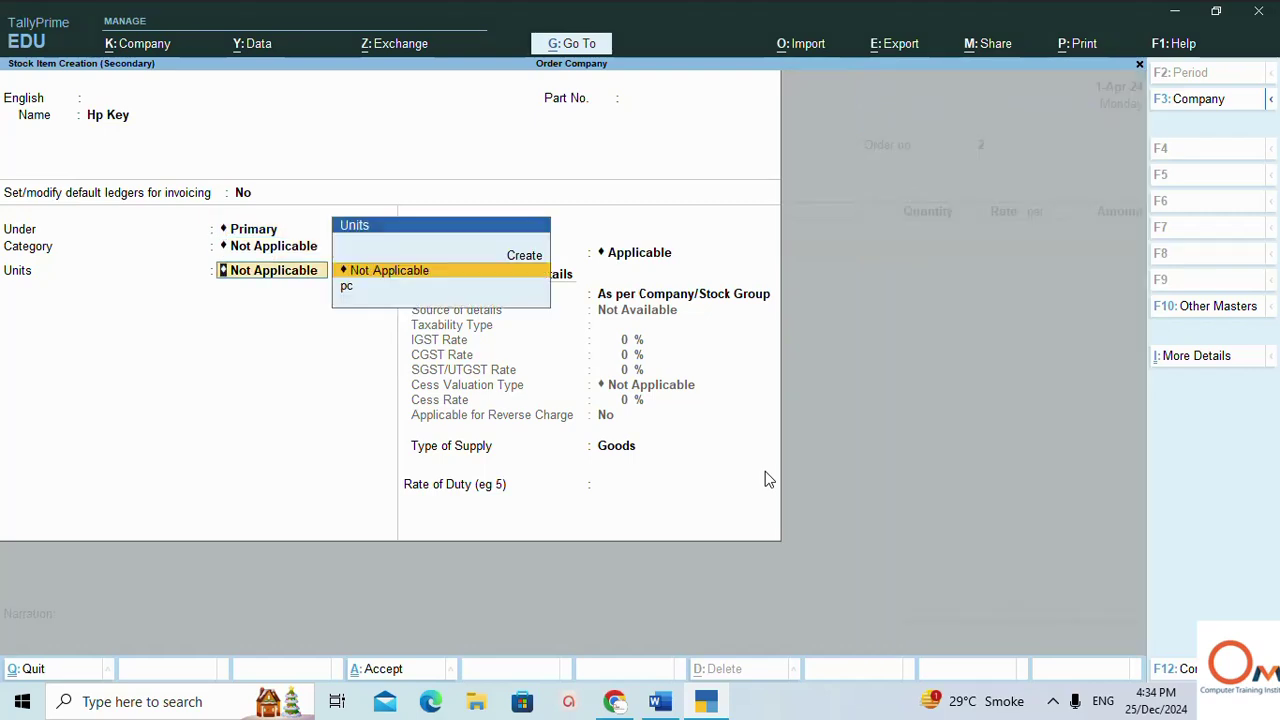
key("Down")
key("Return")
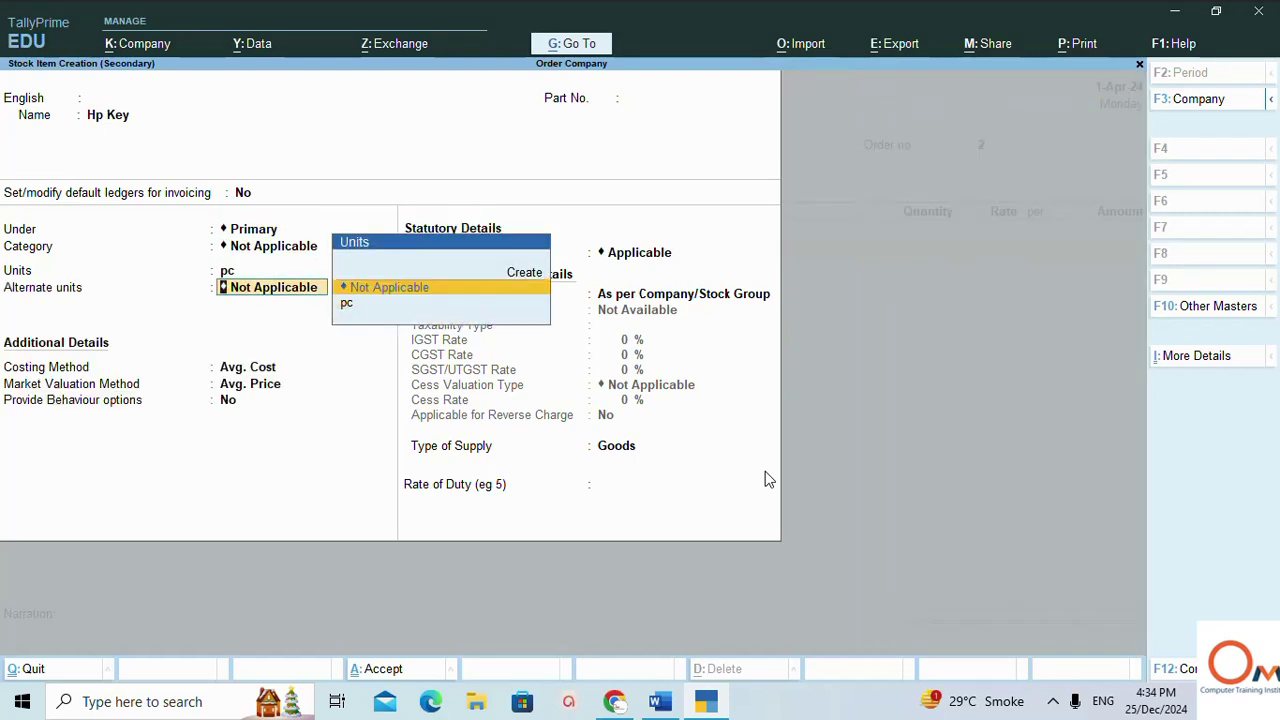
key("ctrl+a")
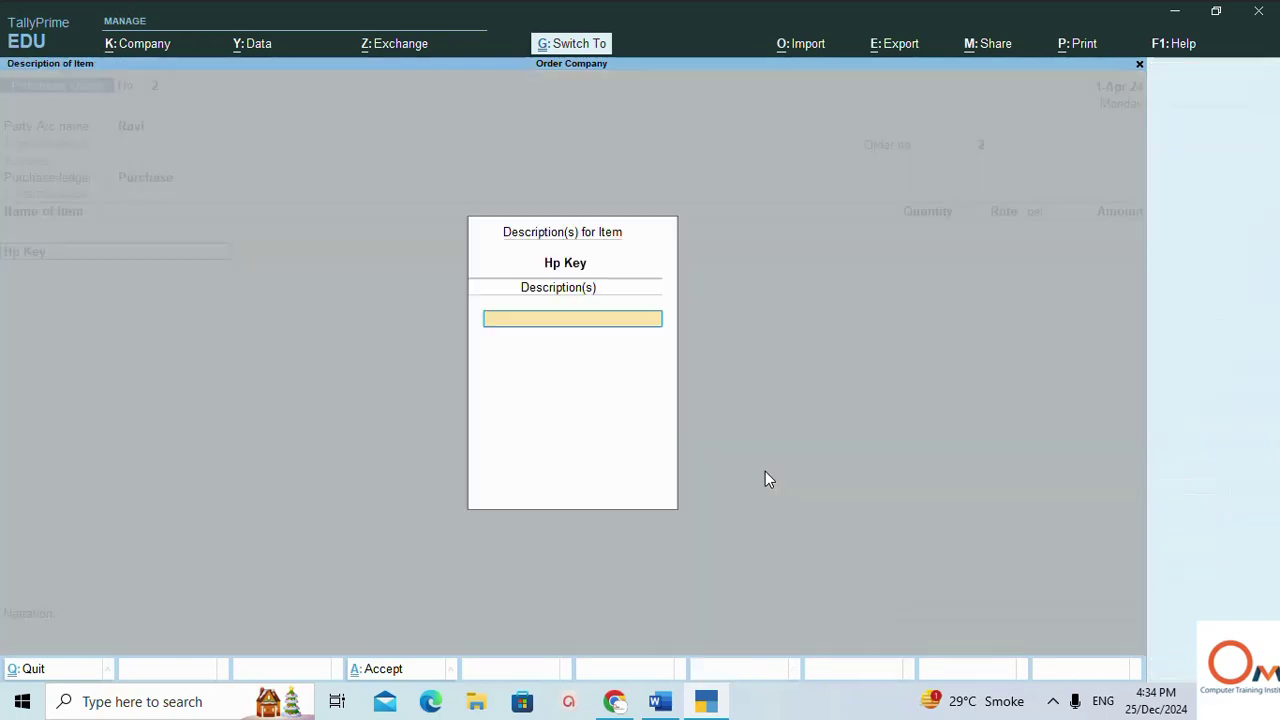
- Leave the Hp Key description blank, keep the due date 1-Apr-24, and check the quantity and rate in the Word notes
key("Return")
key("Return")
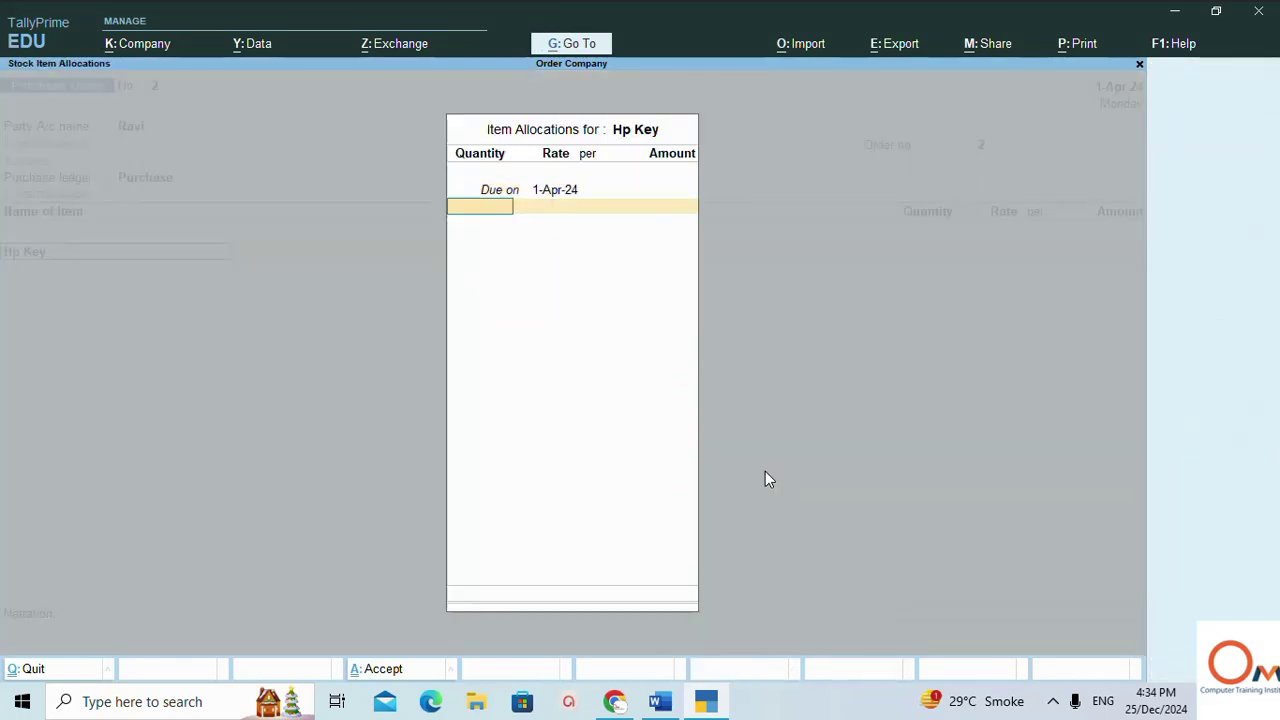
key("alt+Tab")
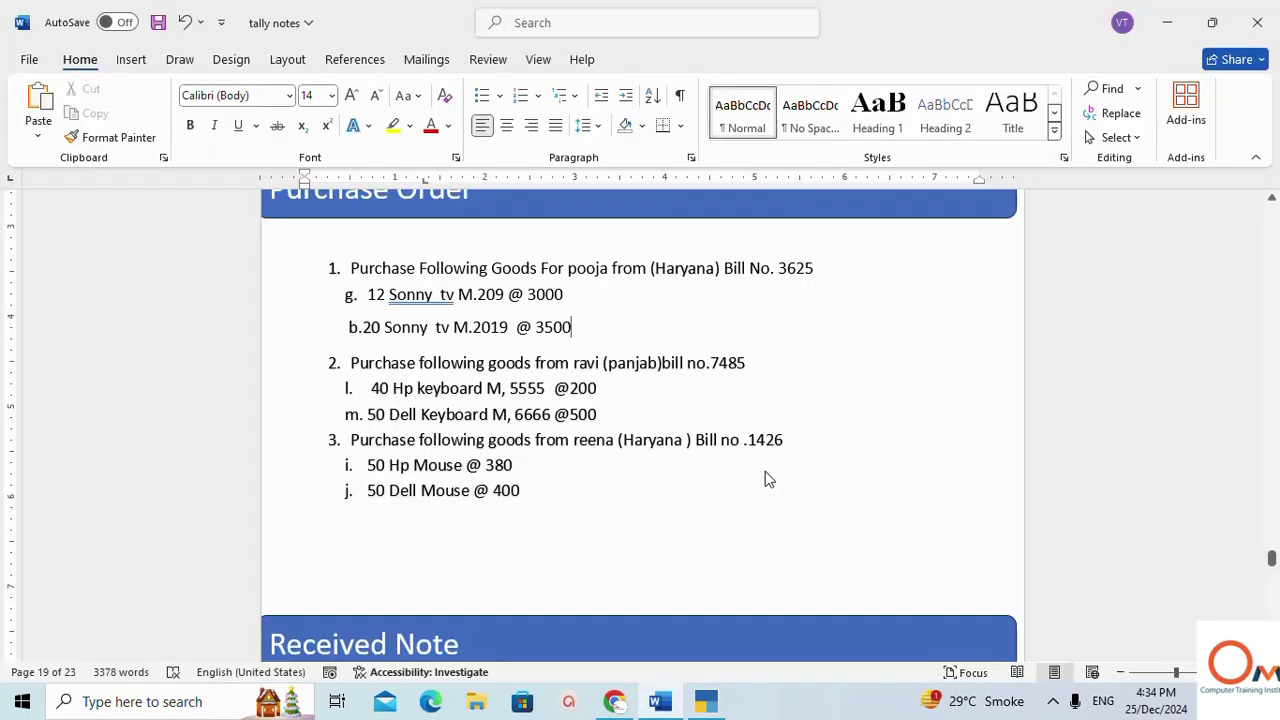
key("alt+Tab")
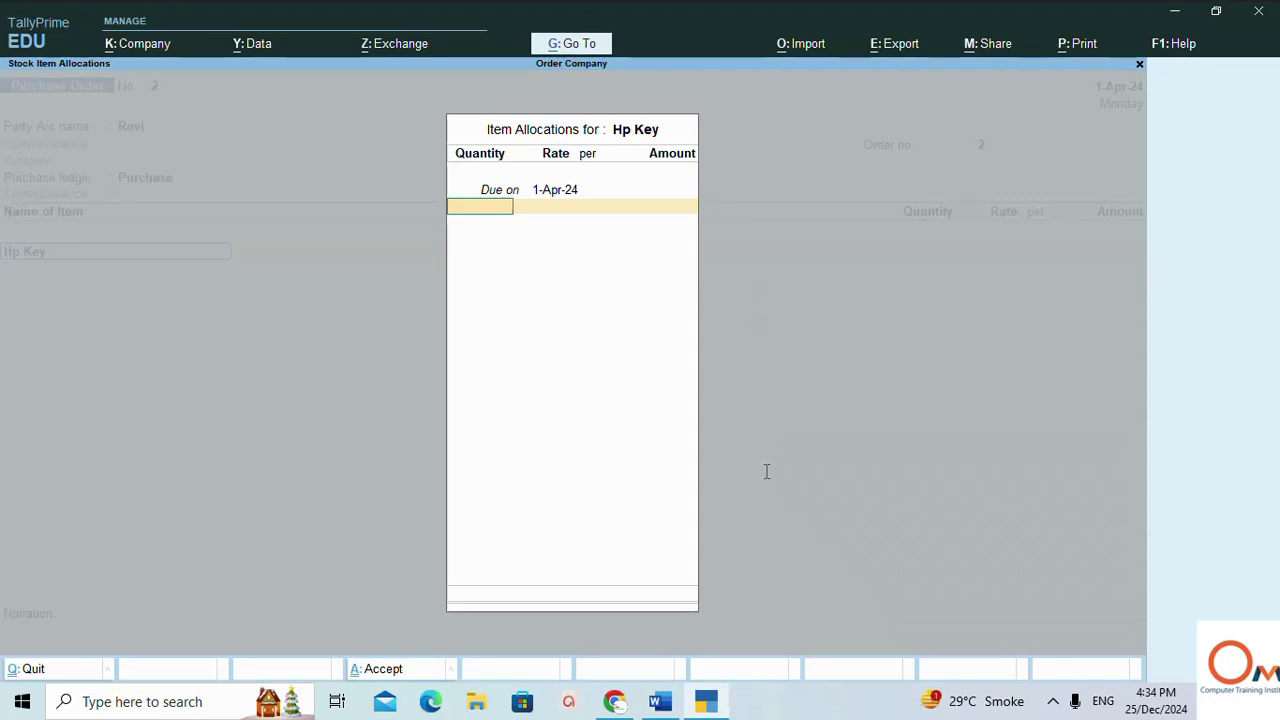
key("alt+Tab")
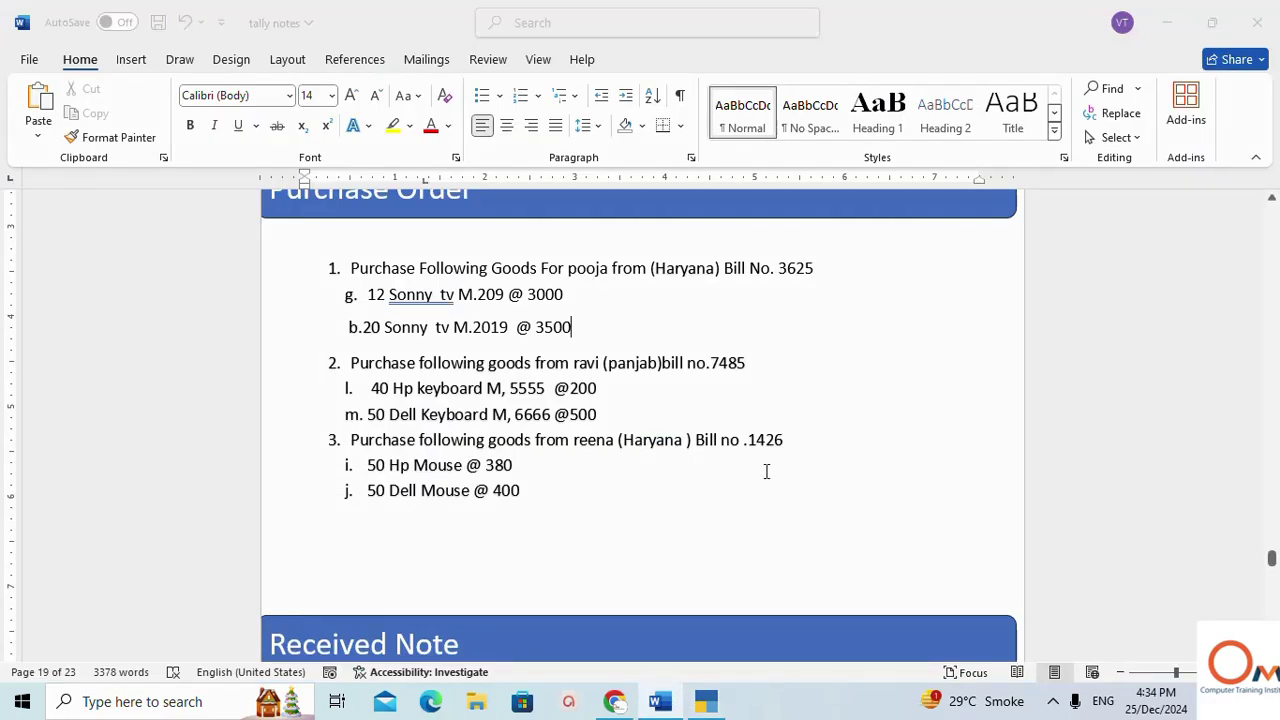
key("alt+Tab")
- Allocate 40 pc of Hp Key at a rate of 200 and finish the item's allocation
type("40")
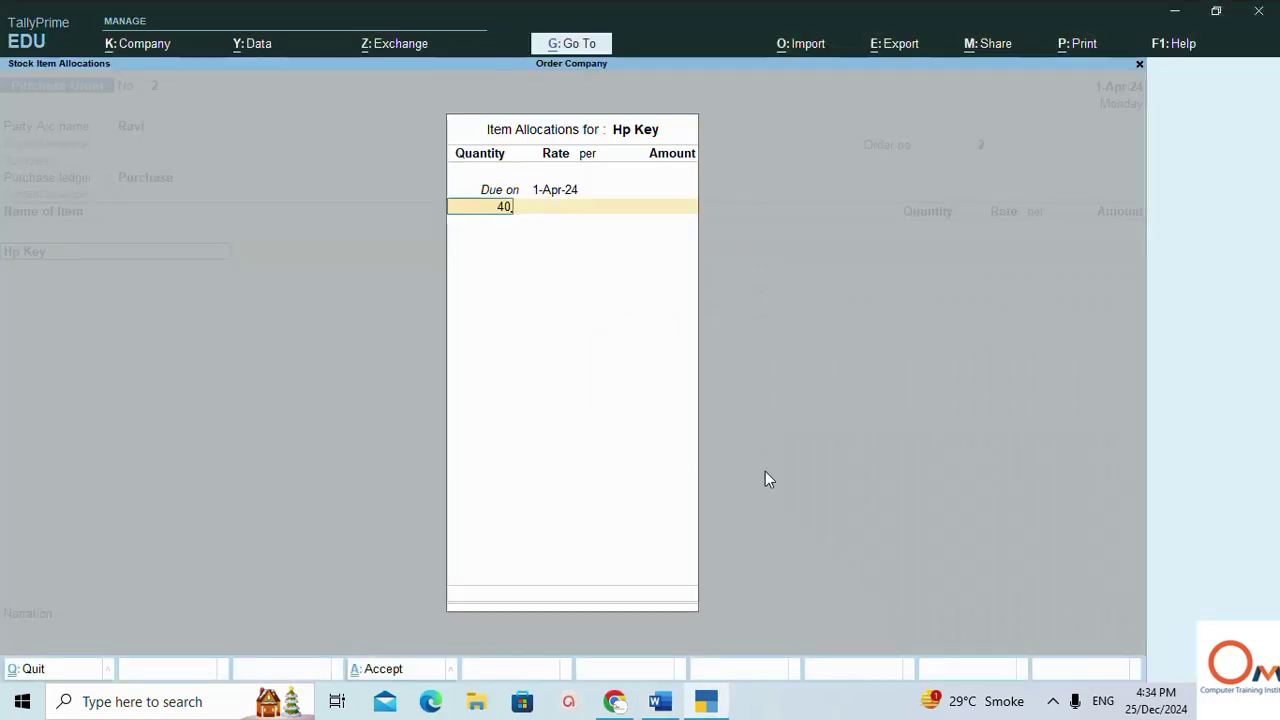
key("Return")
type("200")
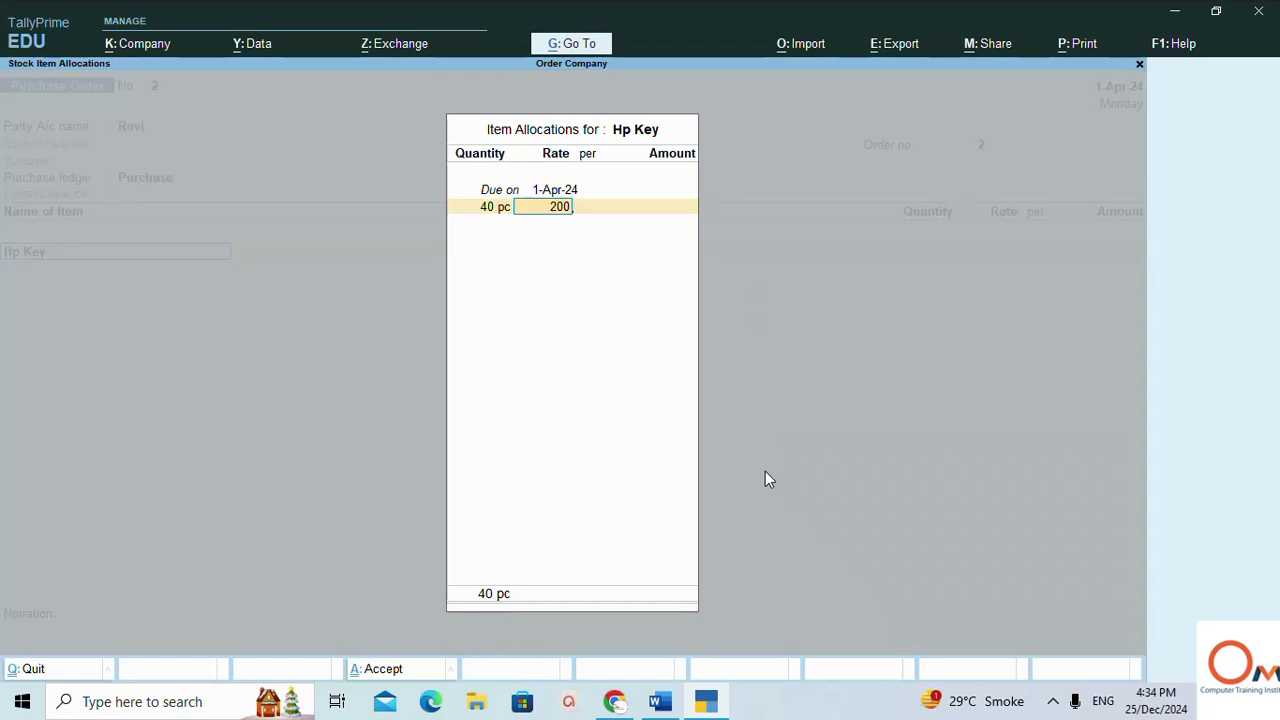
key("Return")
key("Return")
key("Return")
key("Return")
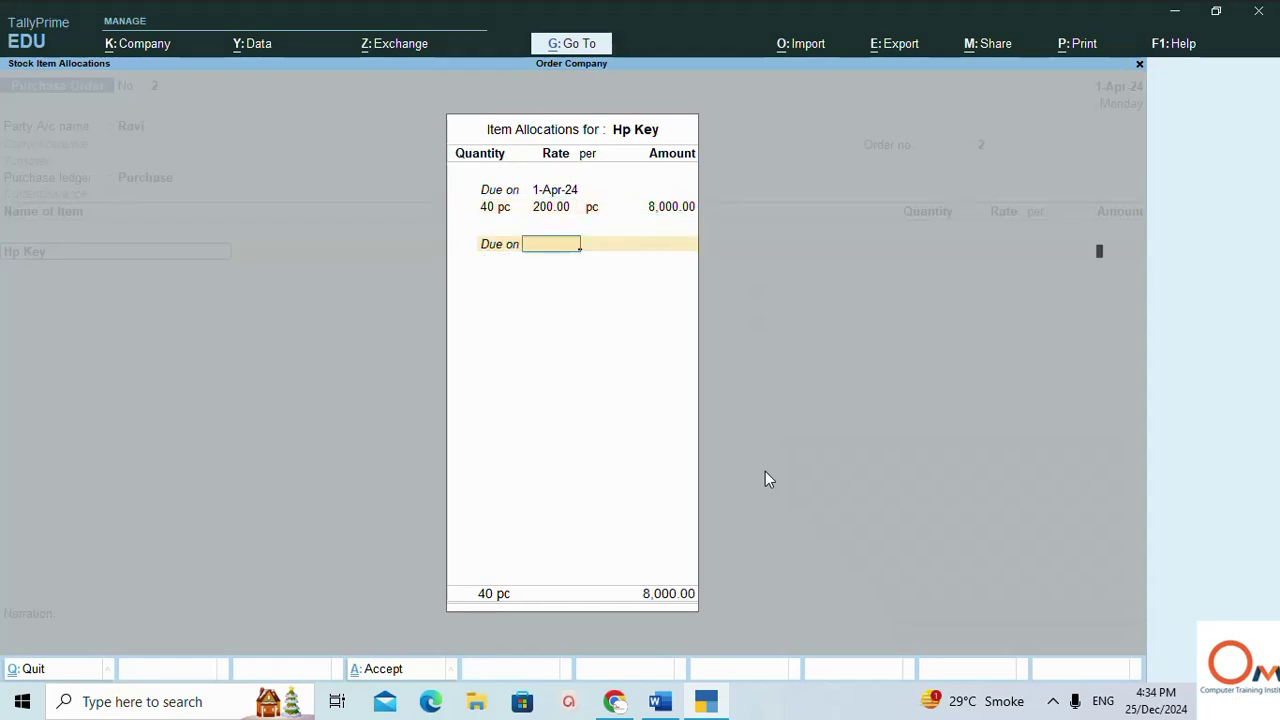
key("Return")
key("Return")
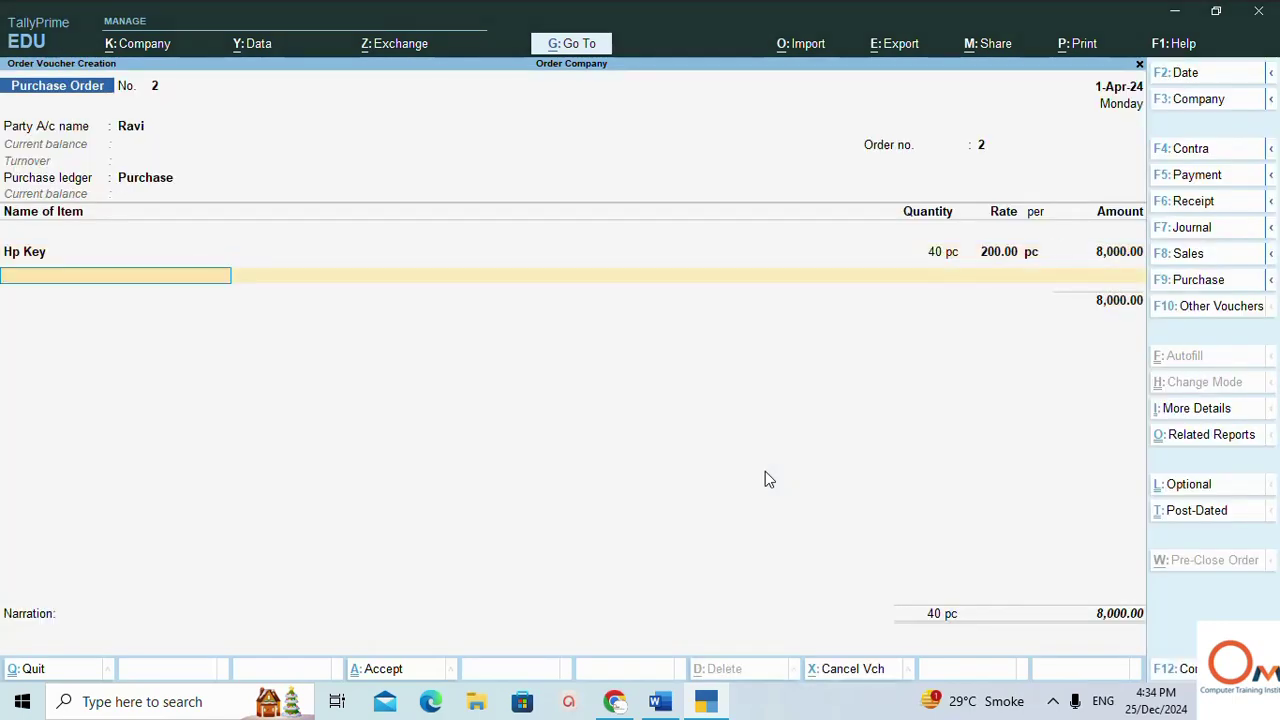
- Start a second stock item for the order named Dell Keybord, leaving the alias and part number blank
key("alt+c")
type("Dell")
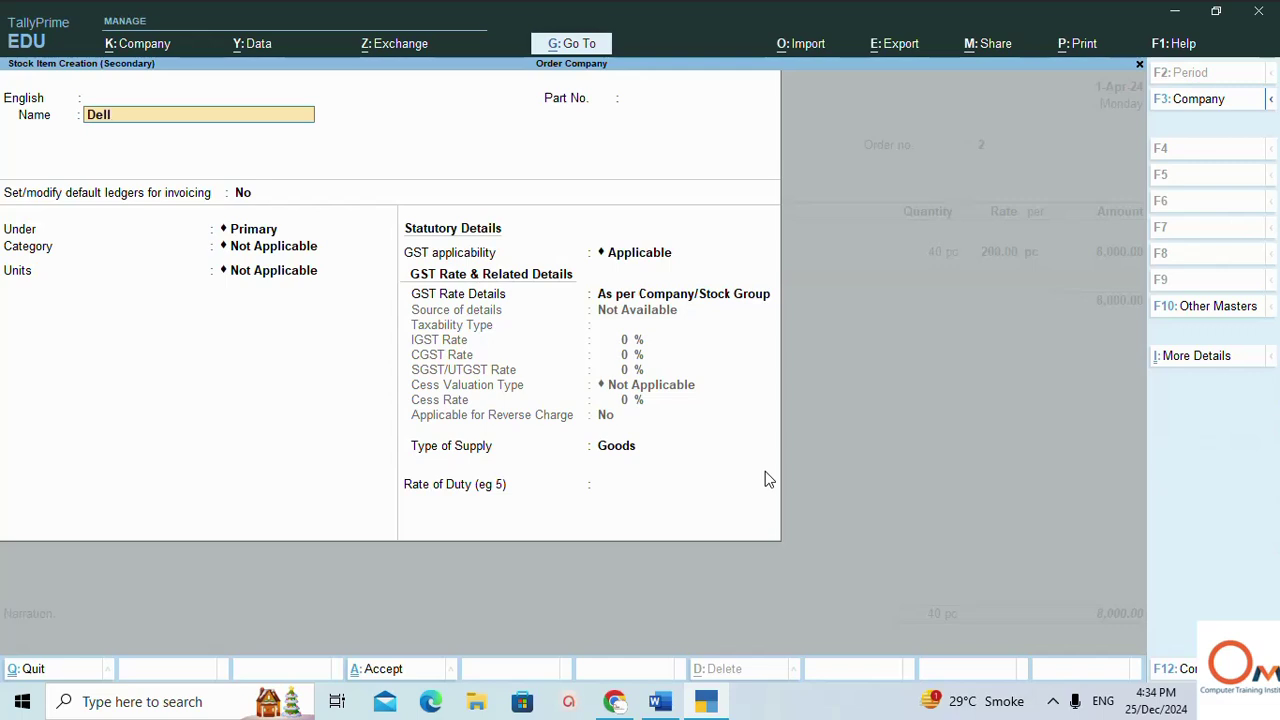
type(" L")
key("BackSpace")
key("BackSpace")
type("Keybord")
key("Return")
key("Return")
key("Return")
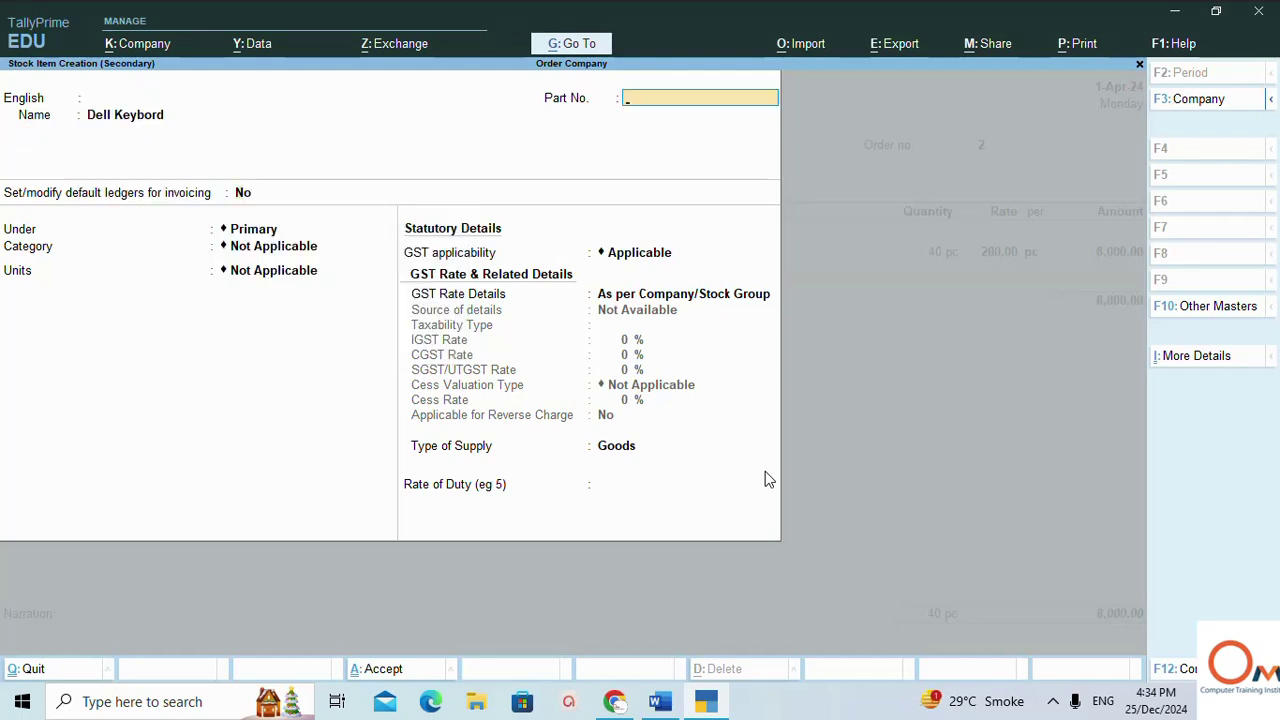
key("Return")
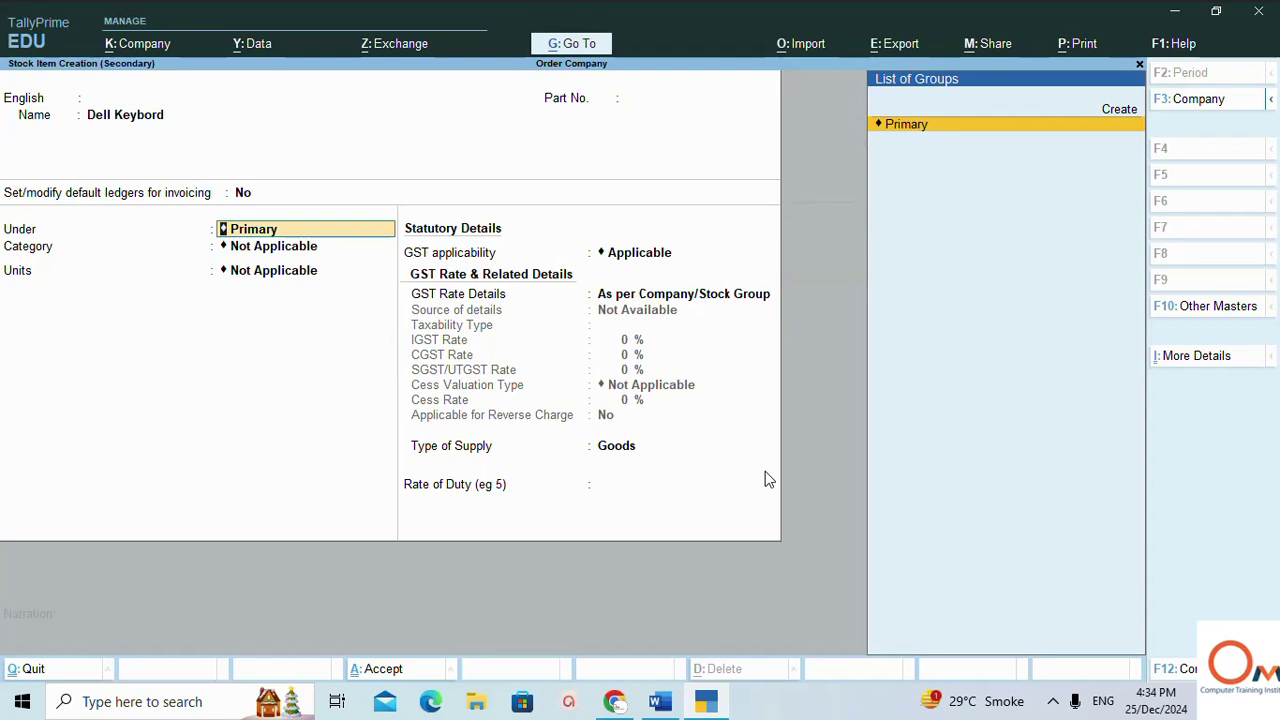
- Keep Dell Keybord under Primary with no category, set its unit to pc, and save the stock item
key("Return")
key("Return")
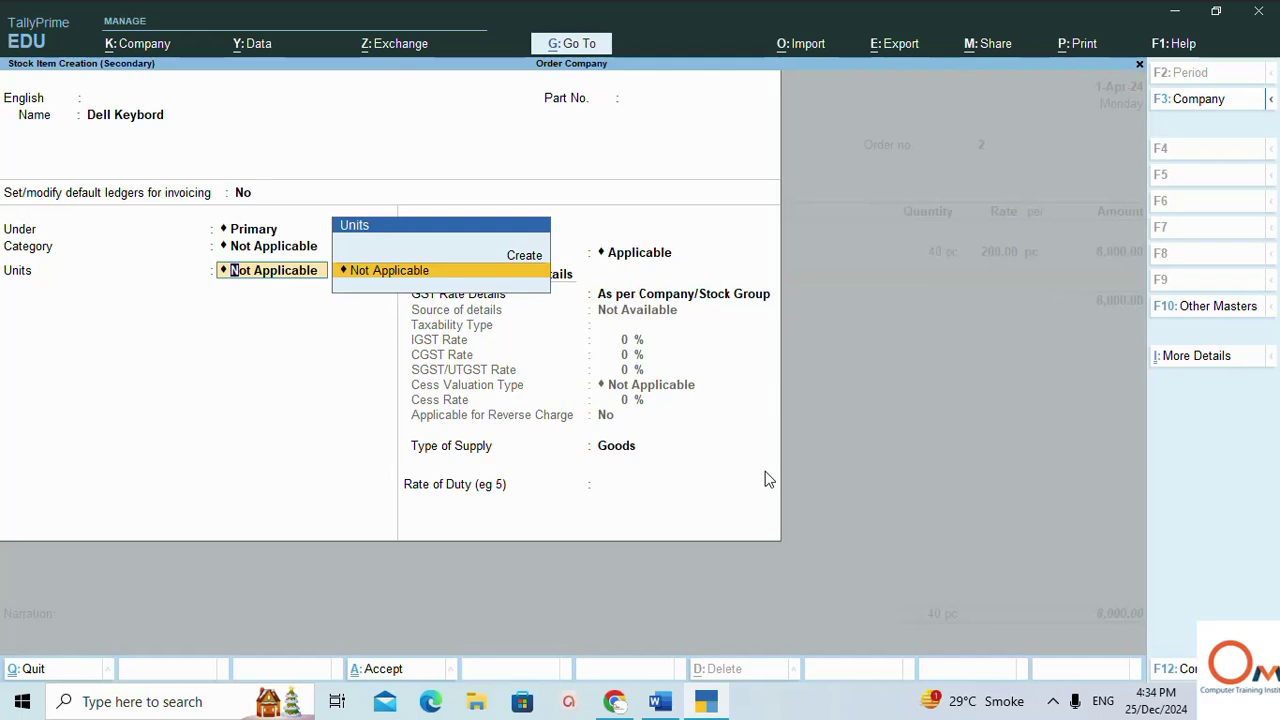
key("Up")
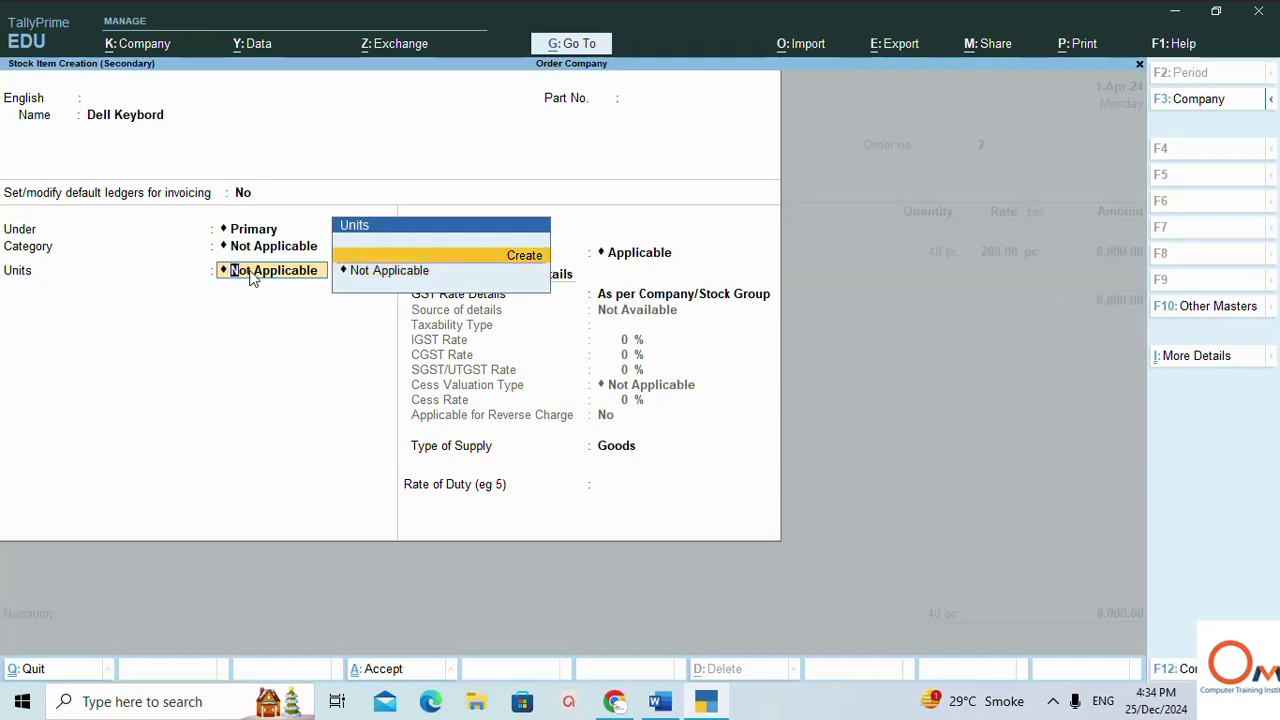
left_click(289, 252)
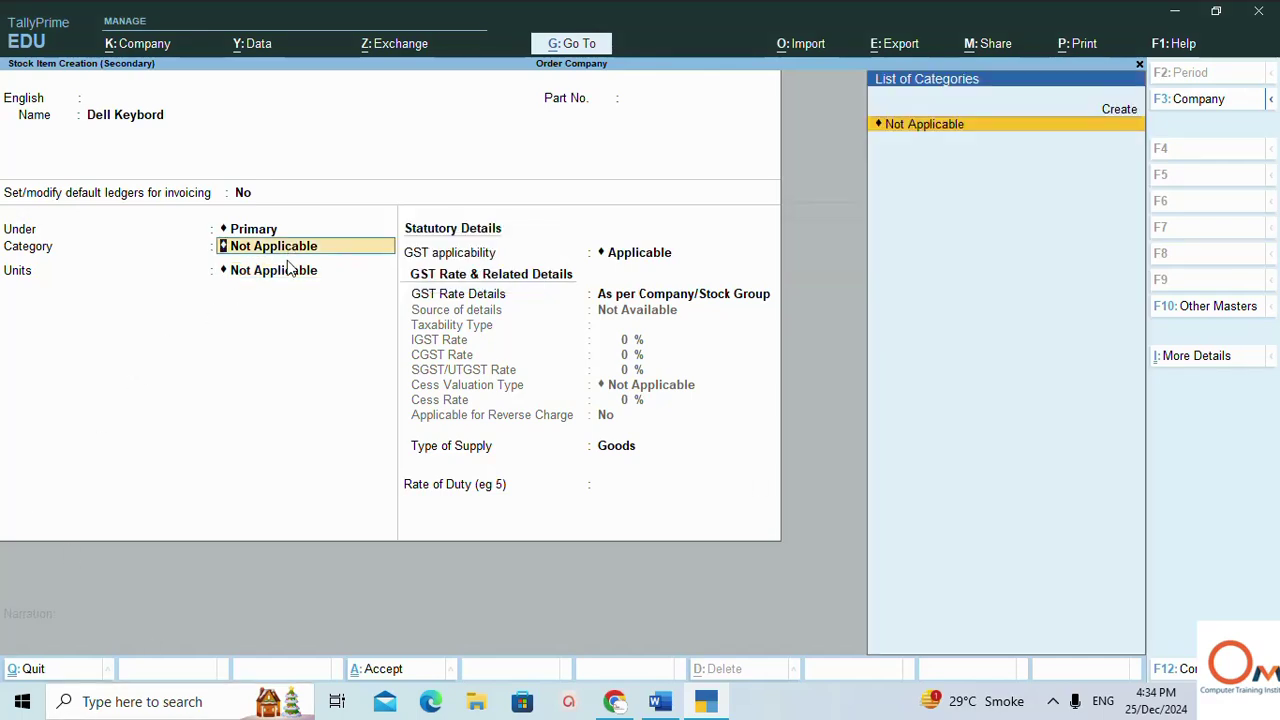
left_click(287, 264)
key("Down")
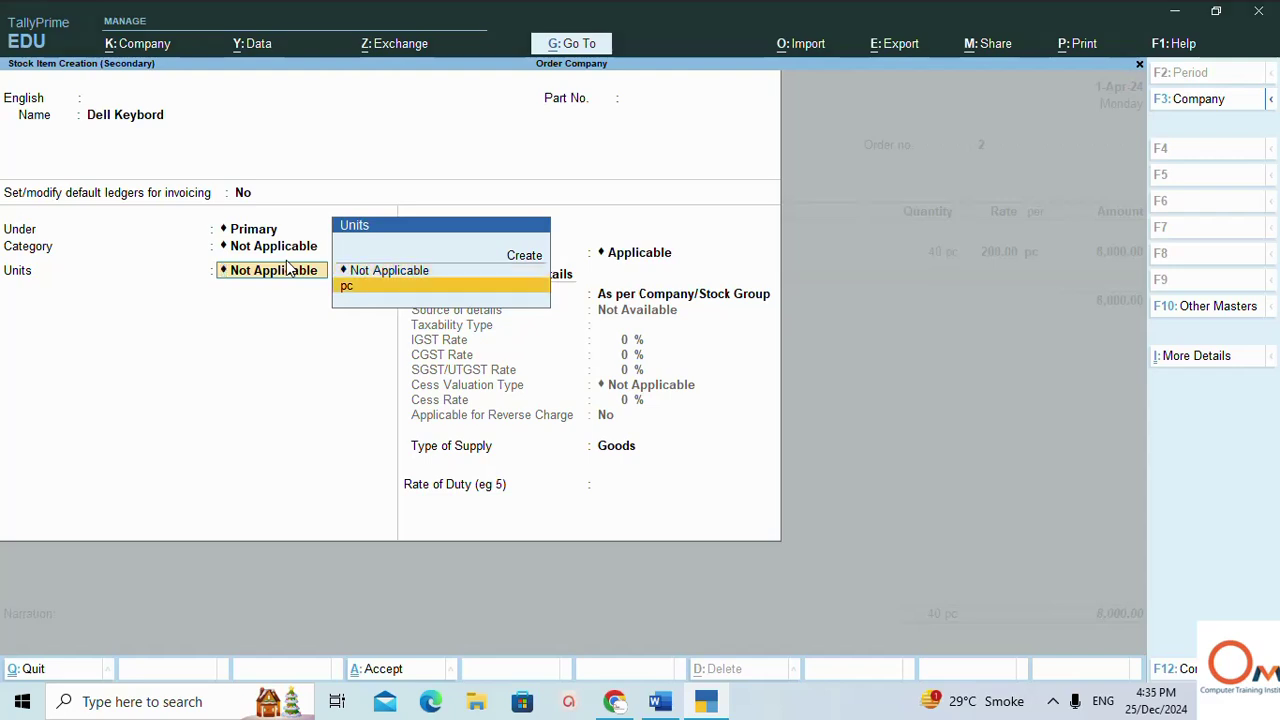
key("Return")
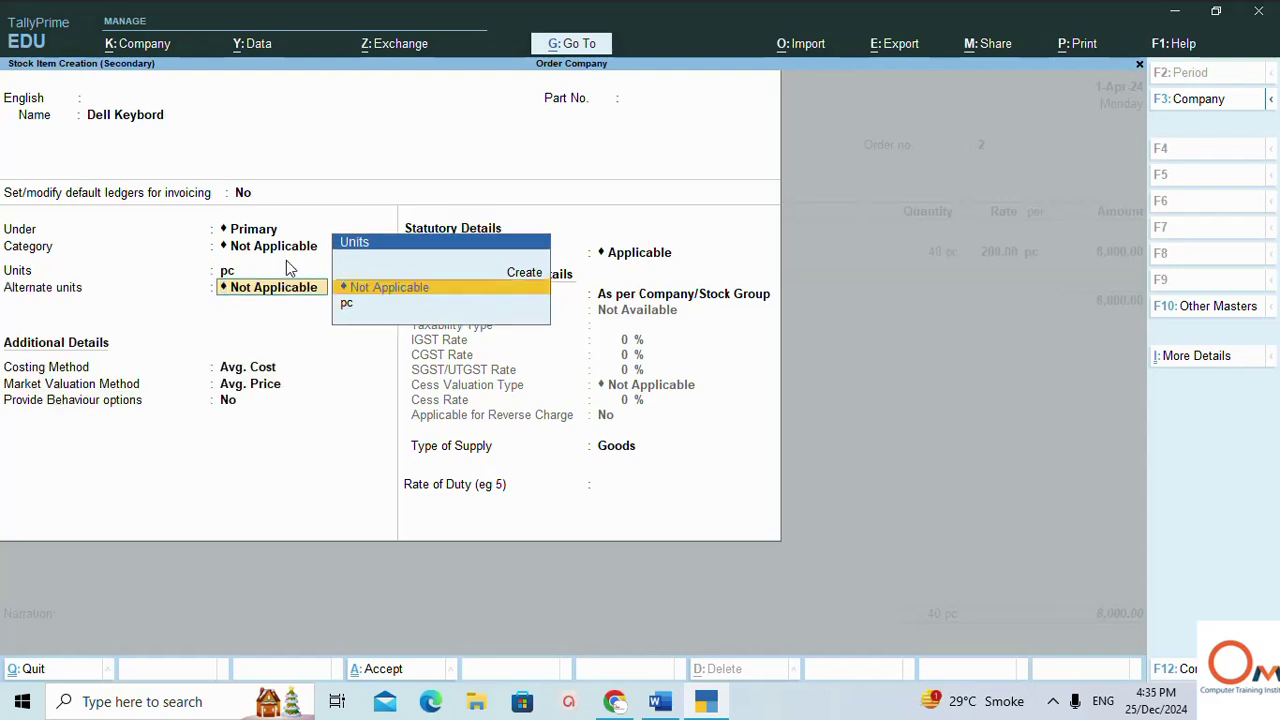
key("ctrl")
key("ctrl+a")
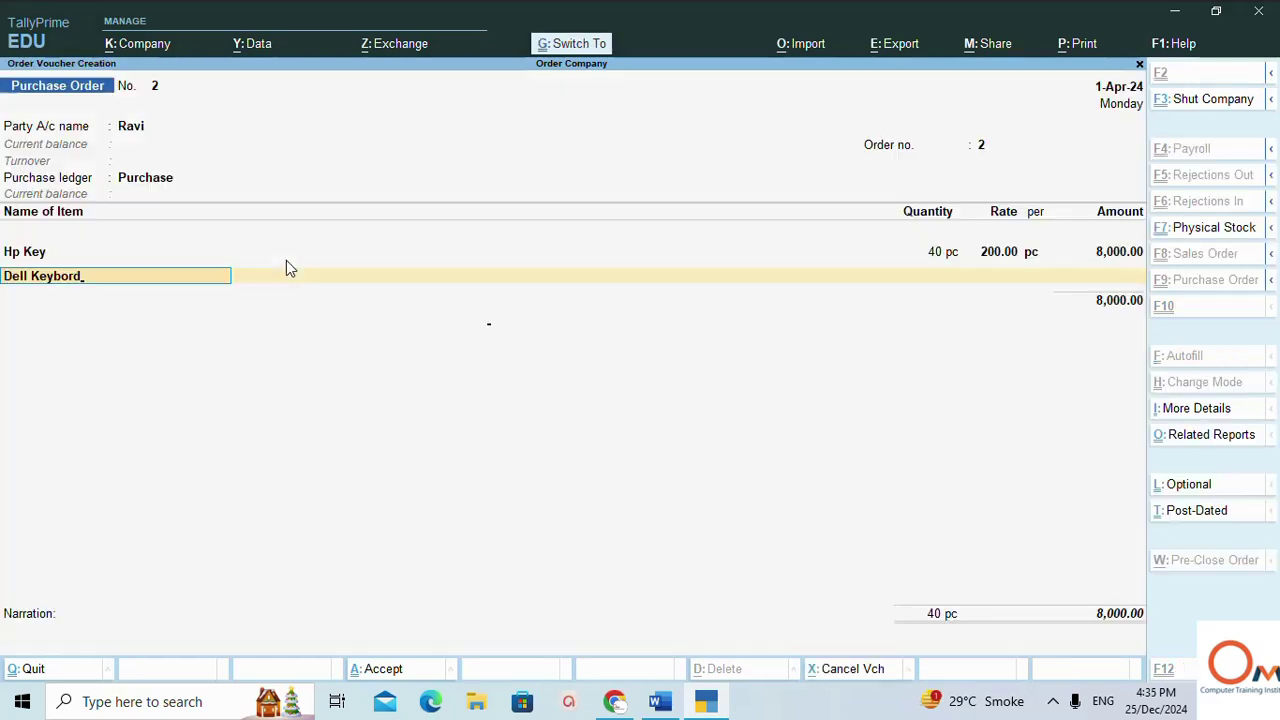
- Begin the Dell Keybord allocation with due date 1-Apr-24 and quantity 50 pc, and check its rate in the Word notes
key("Return")
key("Return")
key("Return")
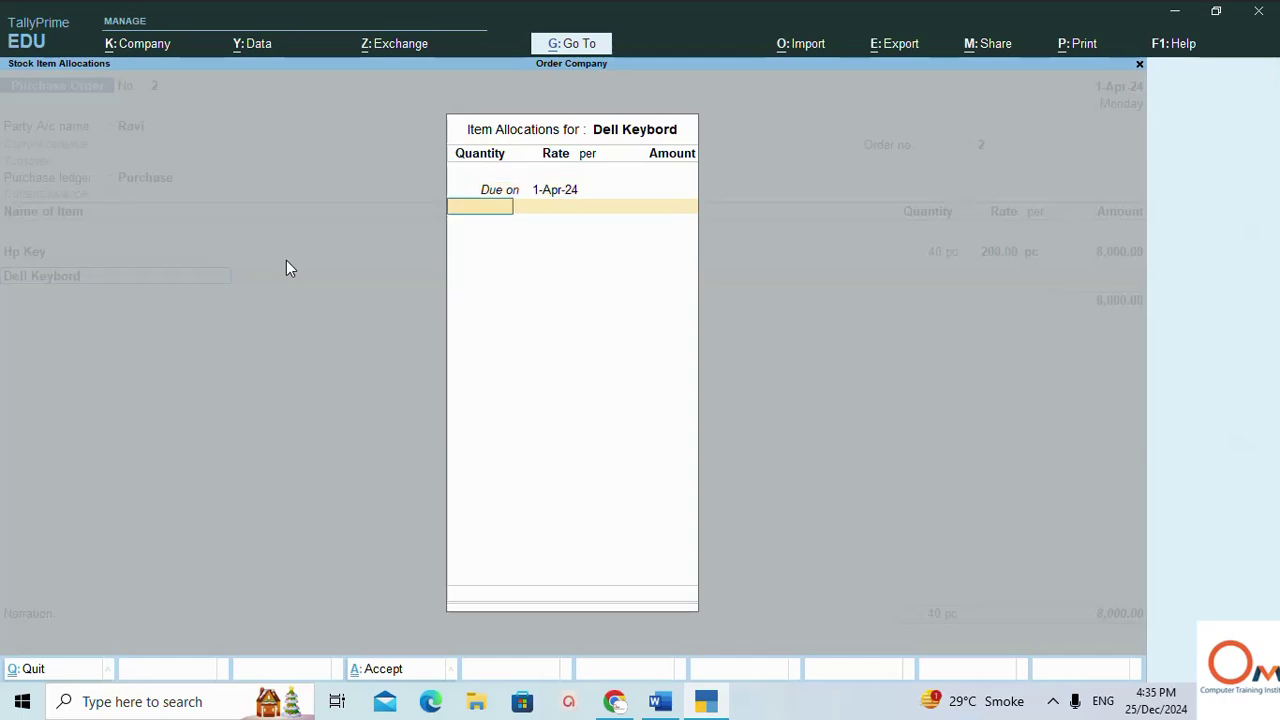
type("50")
key("Return")
key("Return")
key("alt+Tab")
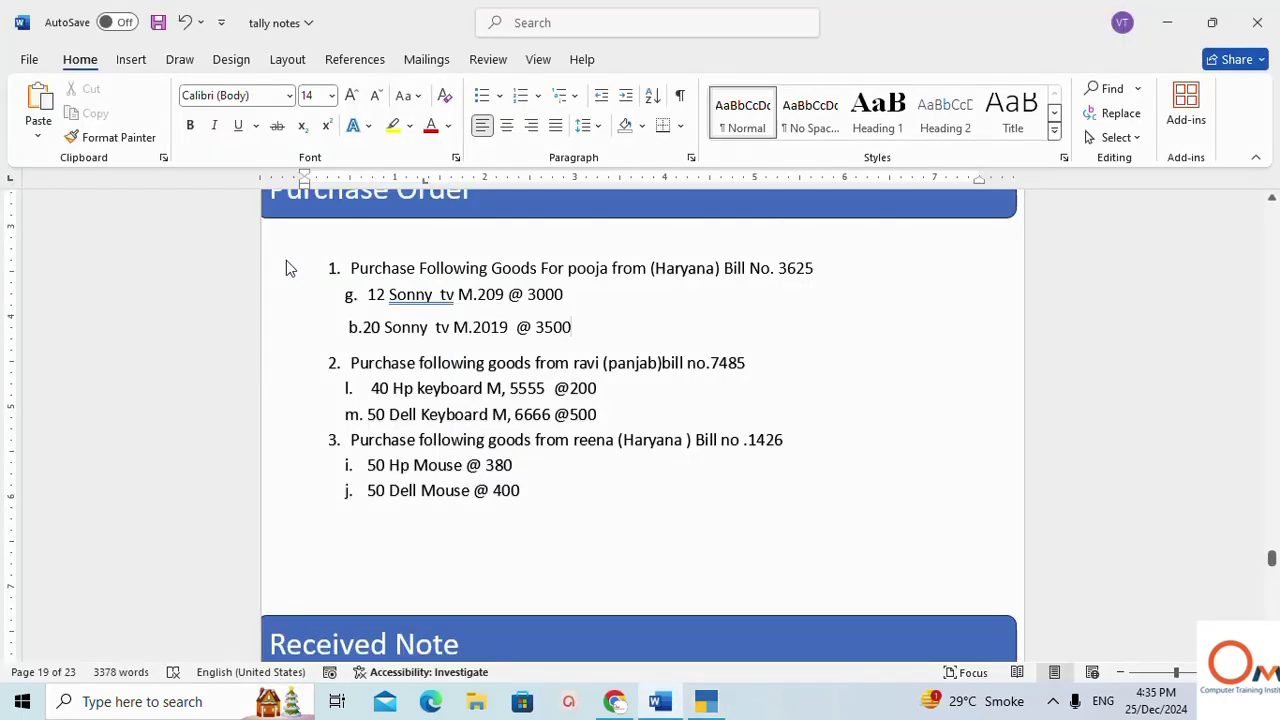
key("alt+Tab")
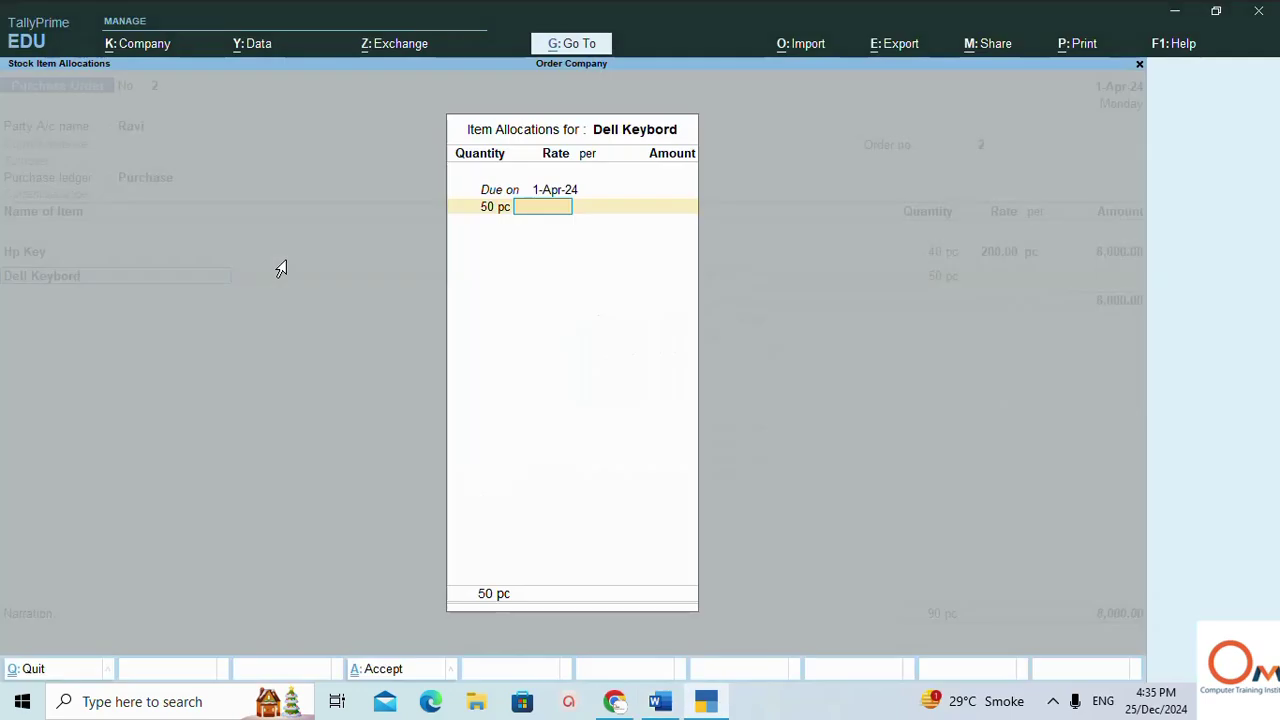
- Set the Dell Keybord rate to 500 per pc and finish its allocation, keeping the full amount on the Purchase ledger
type("500")
key("Return")
key("Return")
key("Return")
key("Return")
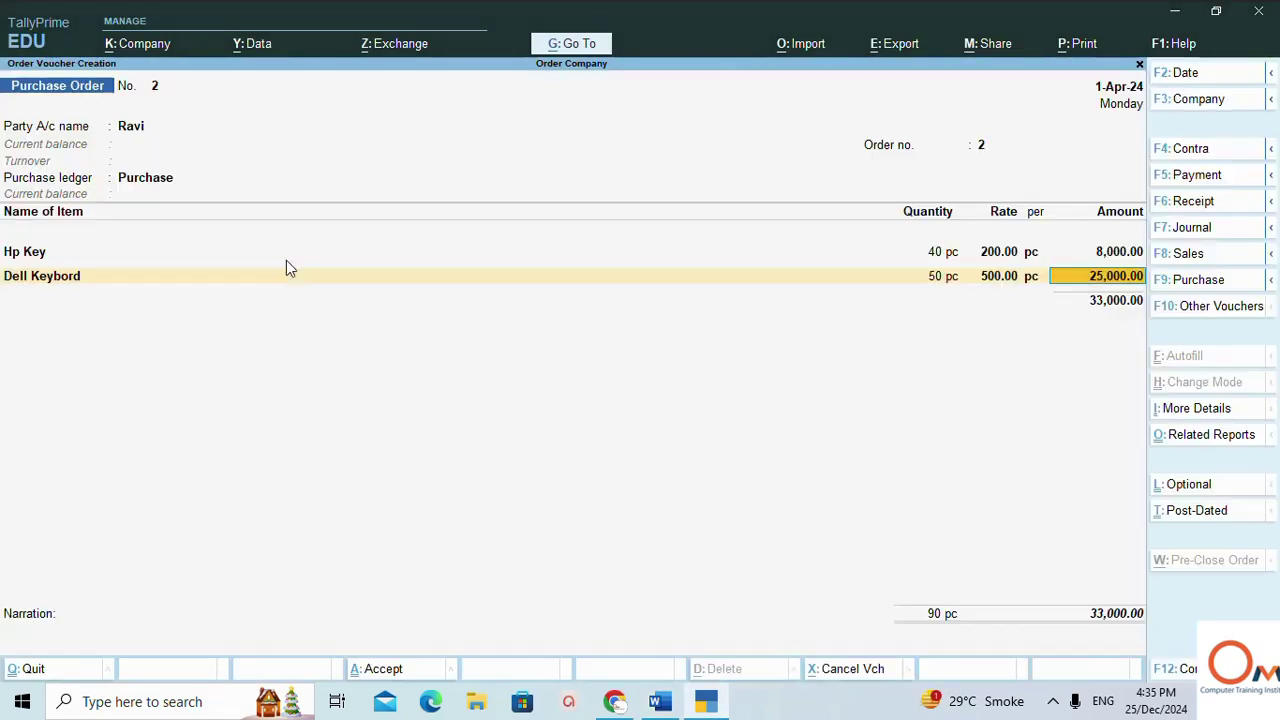
key("Return")
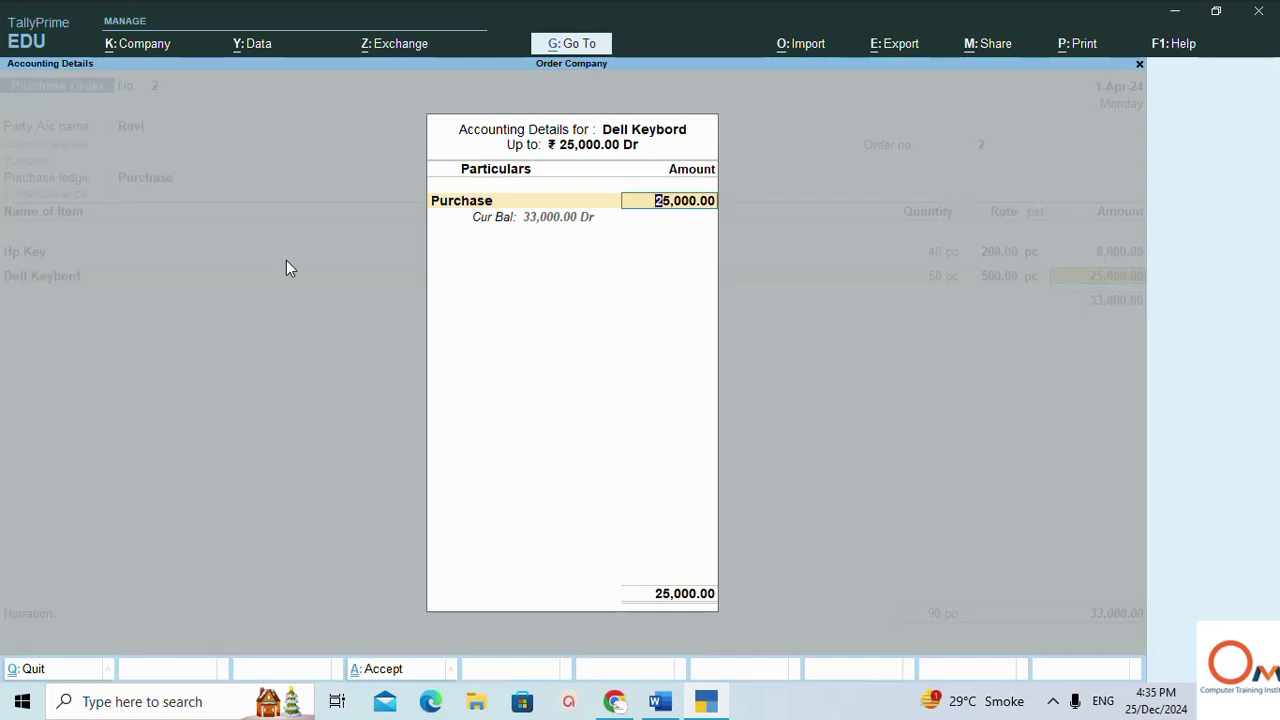
key("Return")
key("Return")
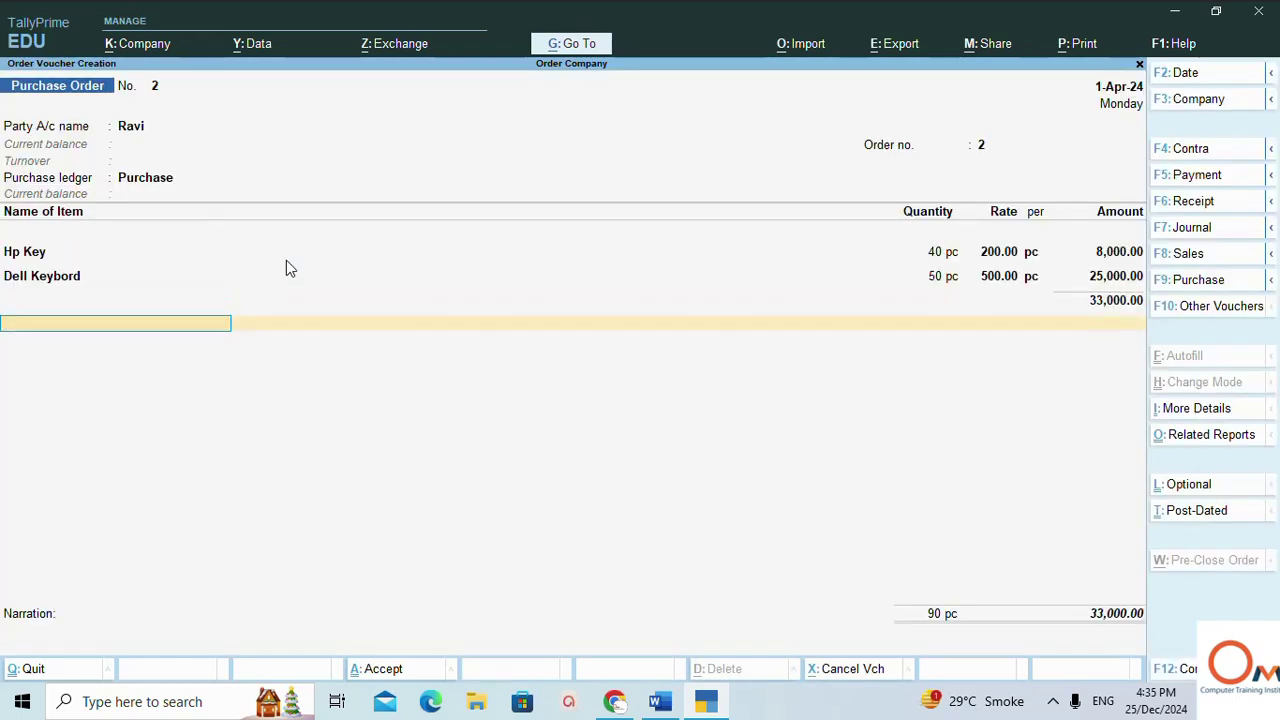
- End the item list, leave the narration blank and save purchase order no. 2
key("Return")
key("Return")
key("Return")
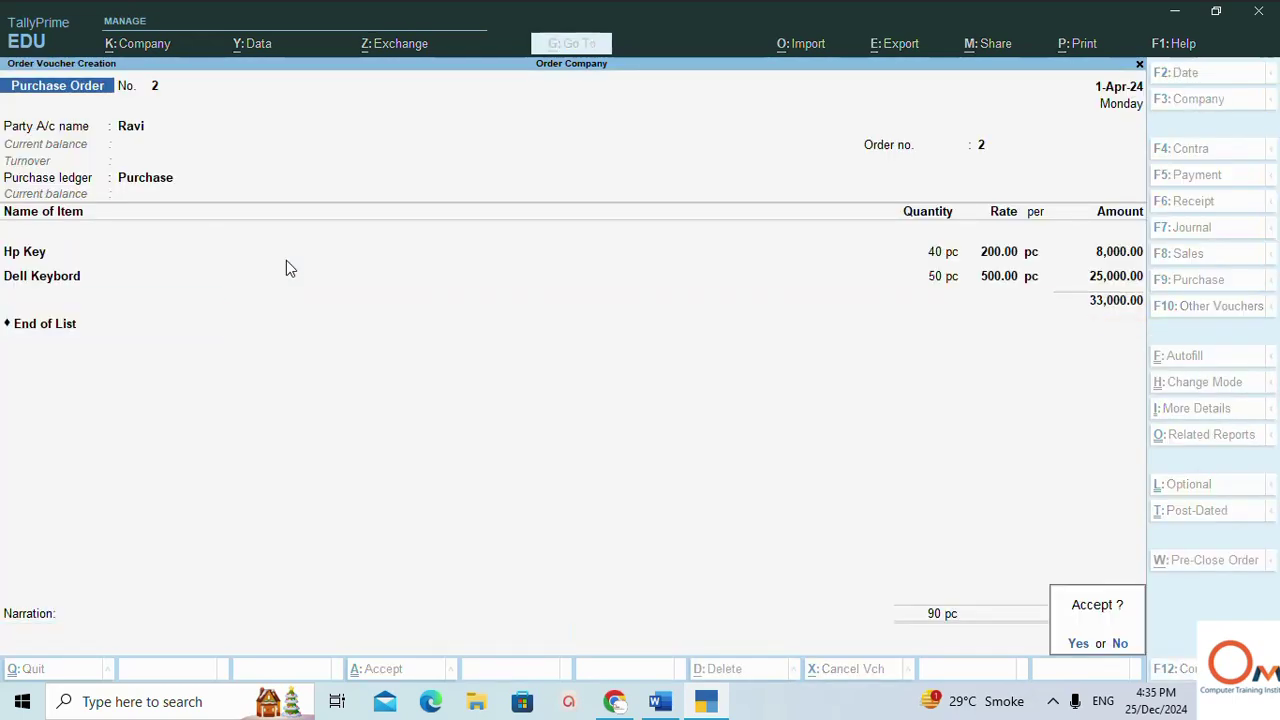
key("Return")
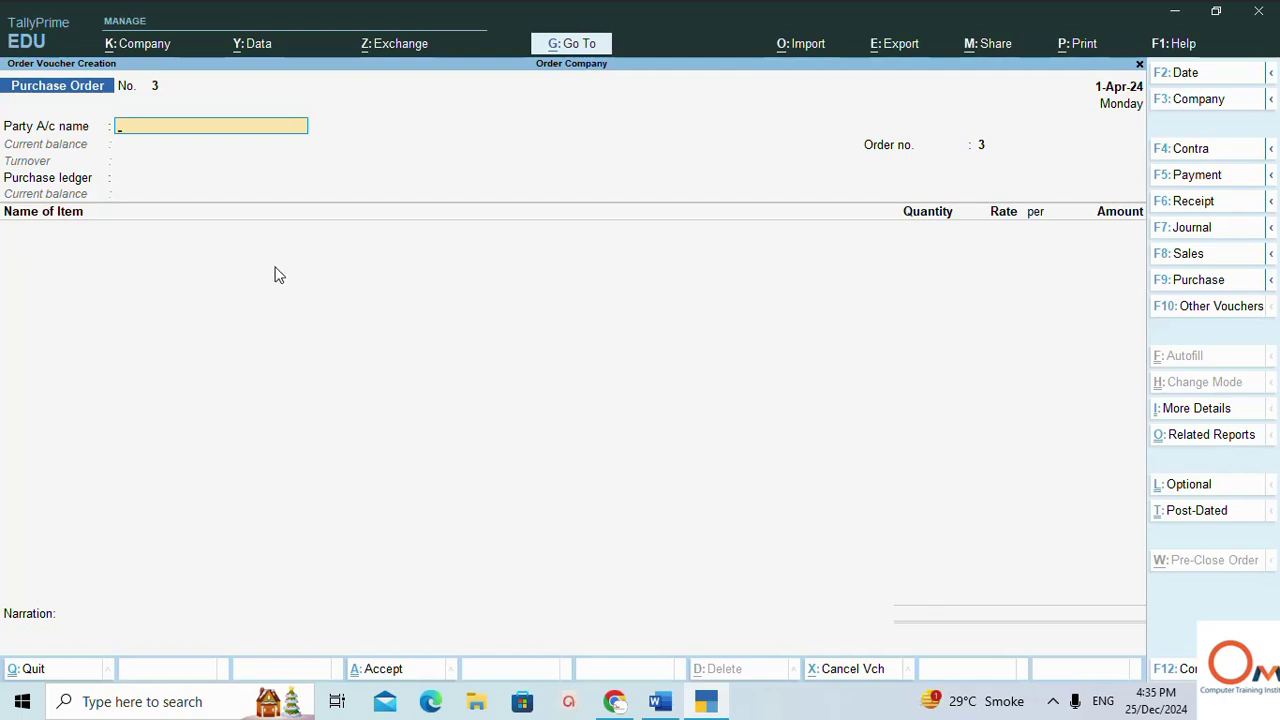
- Leave the blank purchase order voucher and open the company's Stock Summary report
key("Escape")
key("Return")
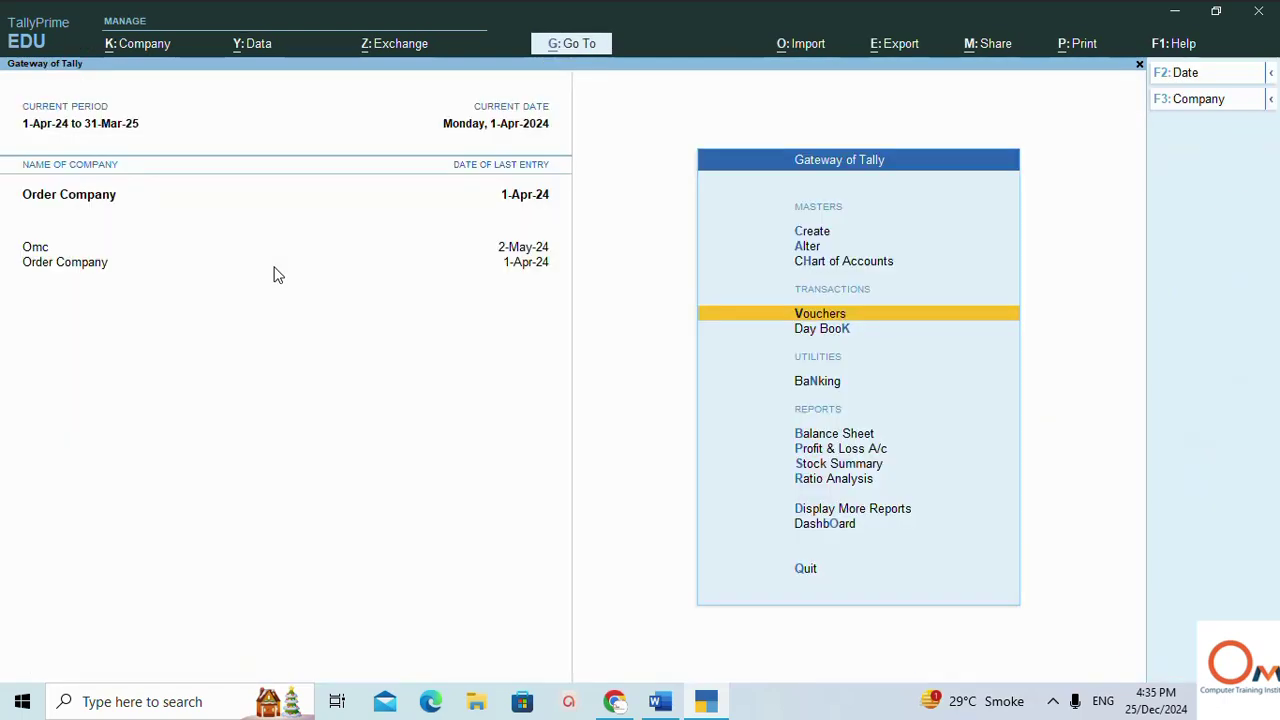
key("Down")
key("Down")
key("Down")
key("Down")
key("Down")
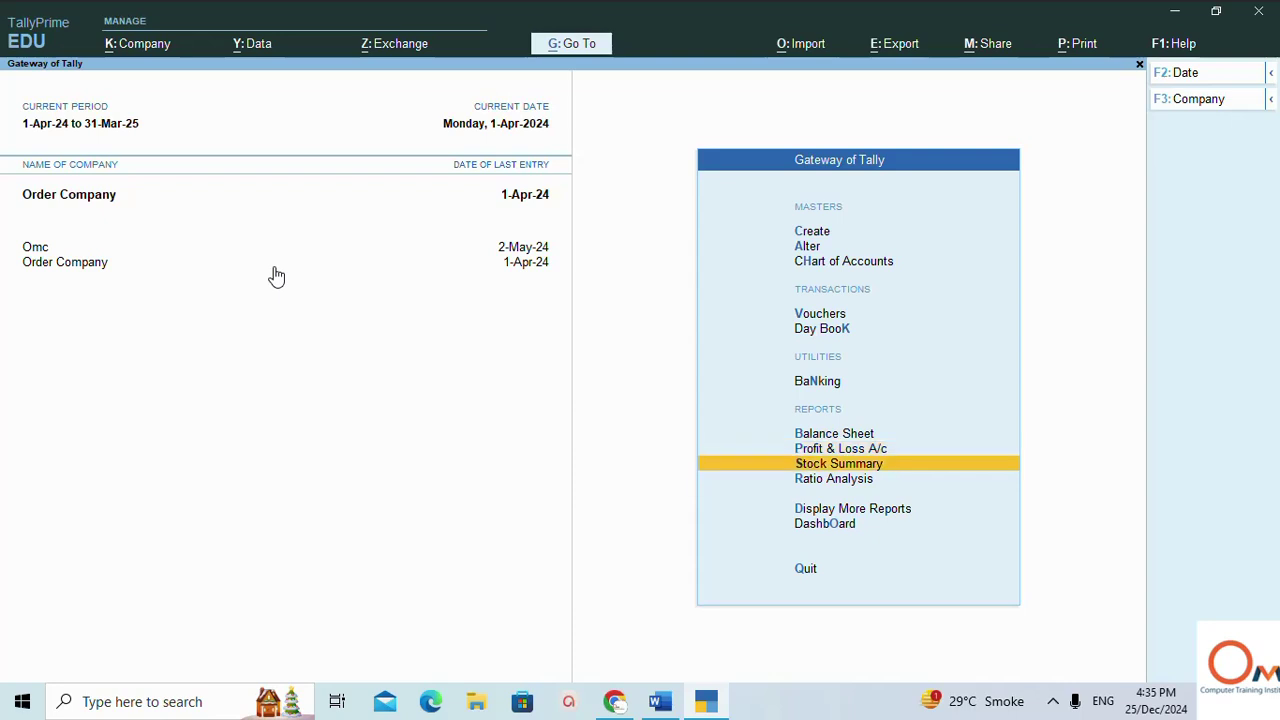
key("Return")
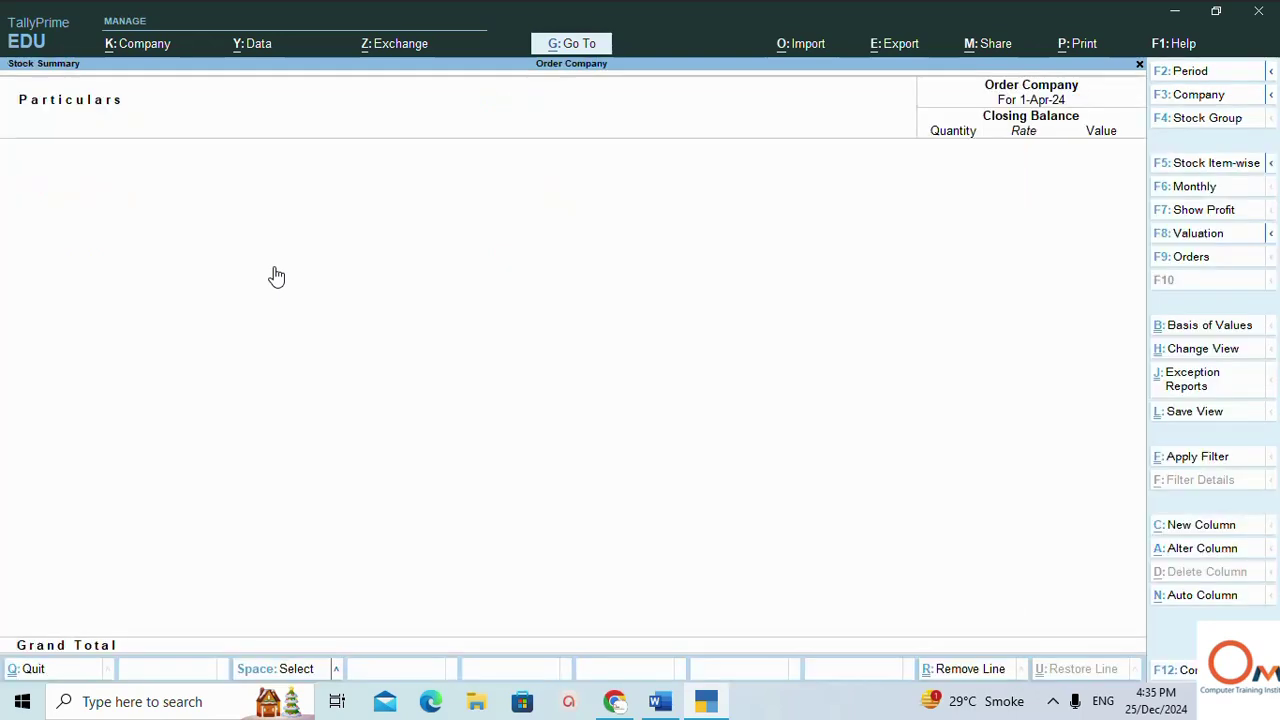